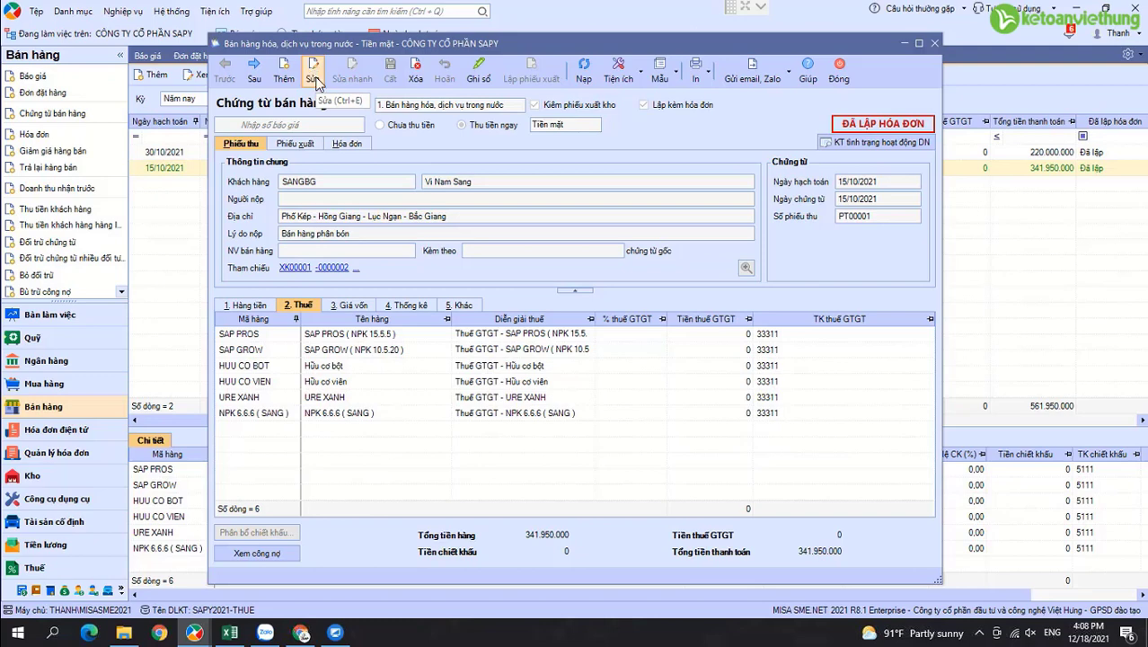
Set the VAT rate to KCT on all item lines of the 15/10/2021 sales voucher, and save and close the voucher.
left_click(658, 336)
left_click(628, 374)
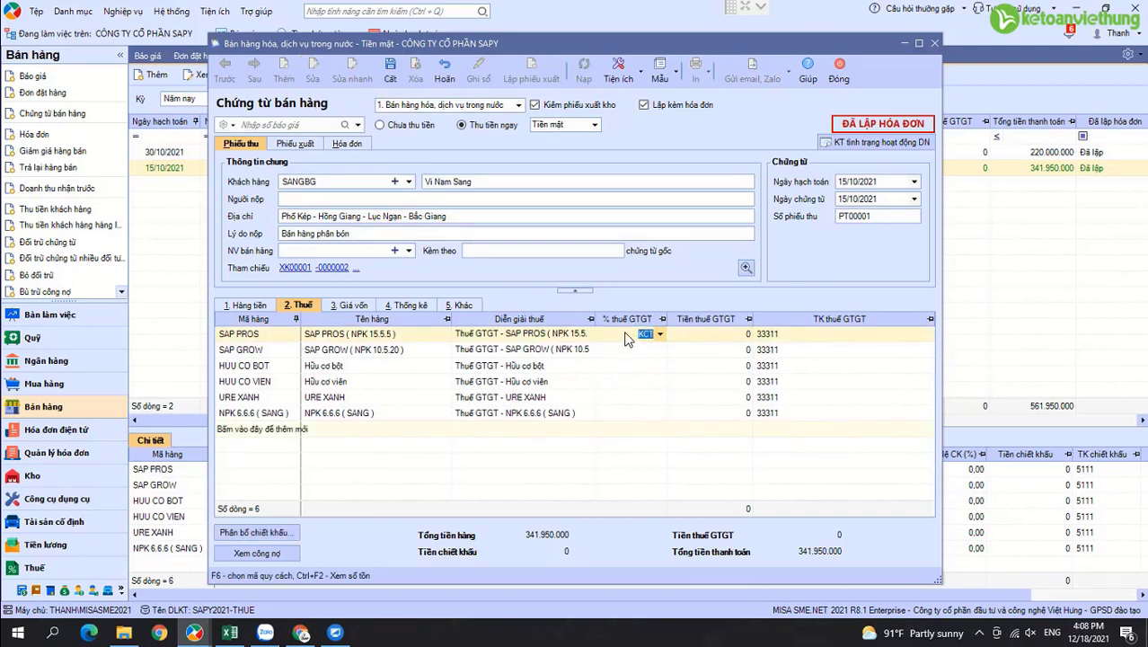
right_click(662, 393)
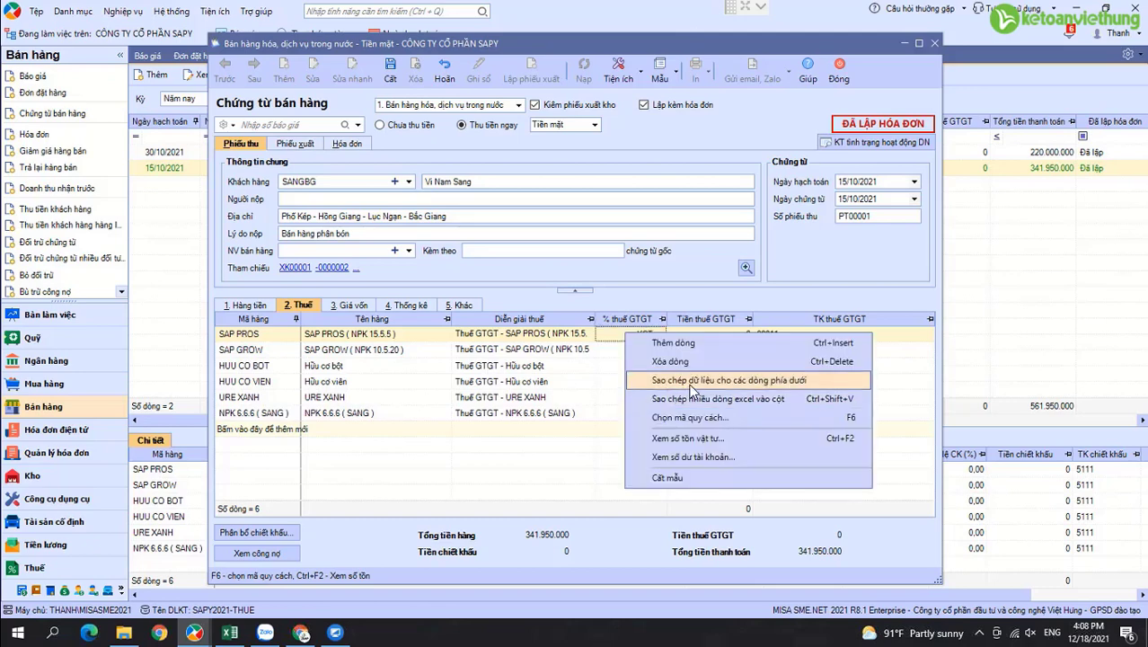
left_click(693, 386)
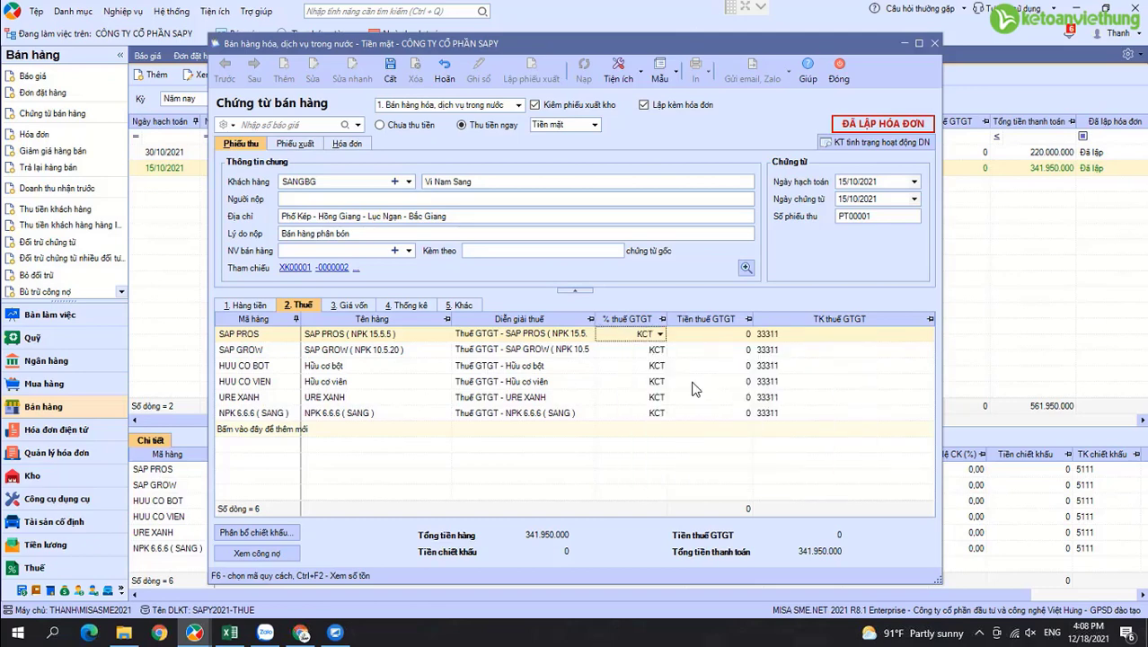
left_click(391, 70)
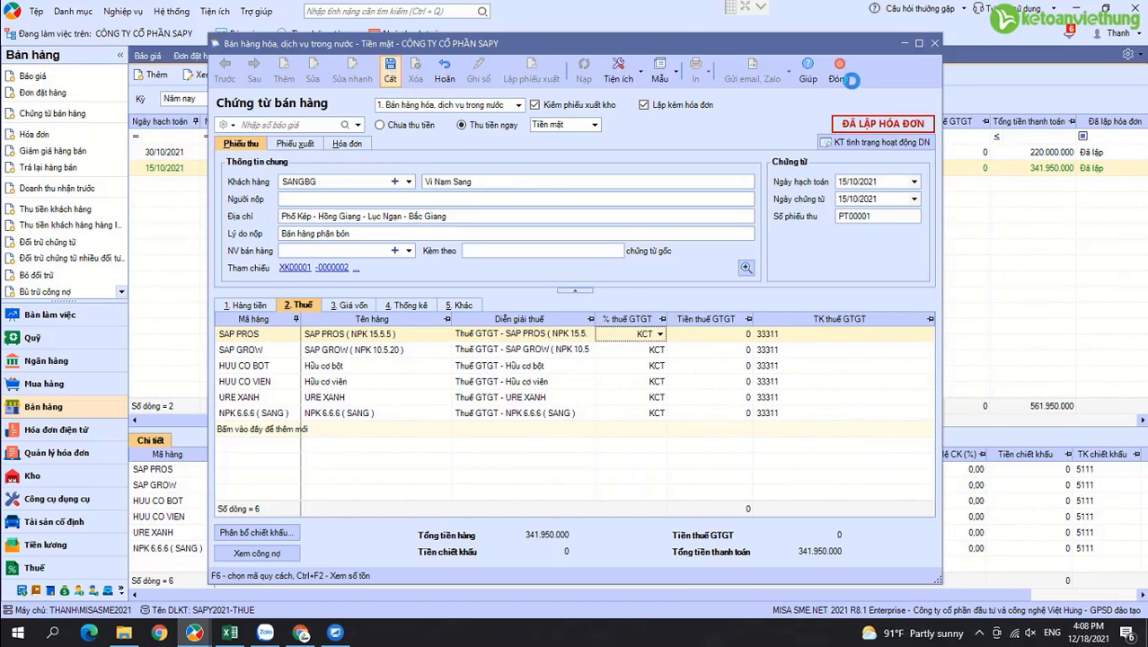
left_click(845, 76)
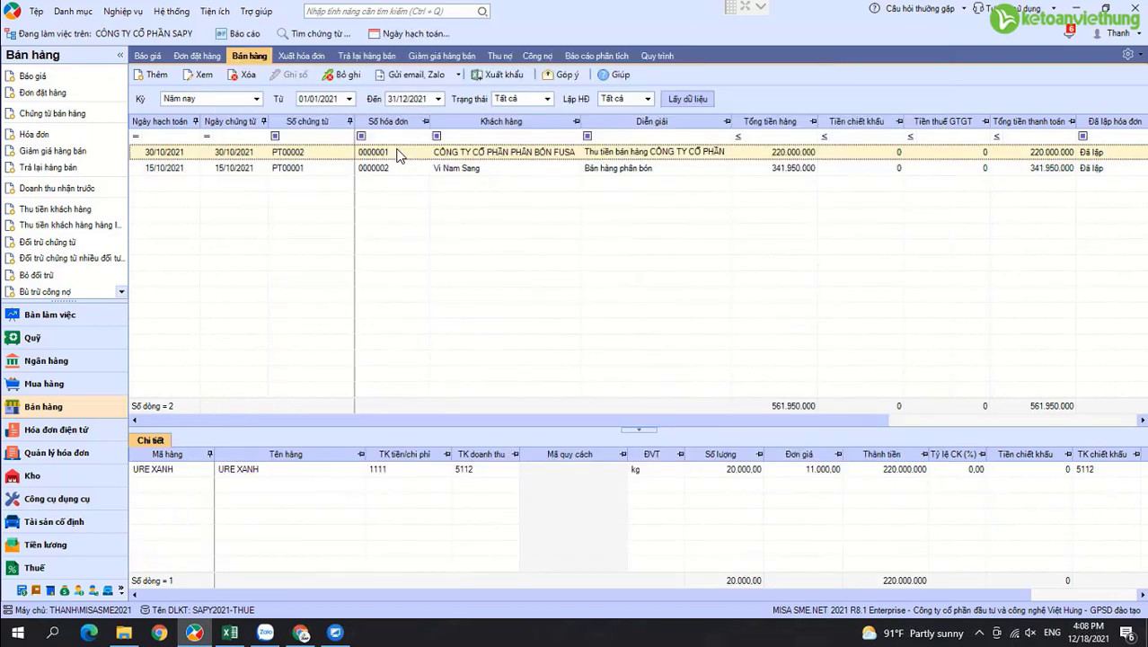
Open the 30/10/2021 sales voucher for CÔNG TY CỔ PHẦN PHÂN BÓN FUSA, and unpost it for editing.
double_click(400, 155)
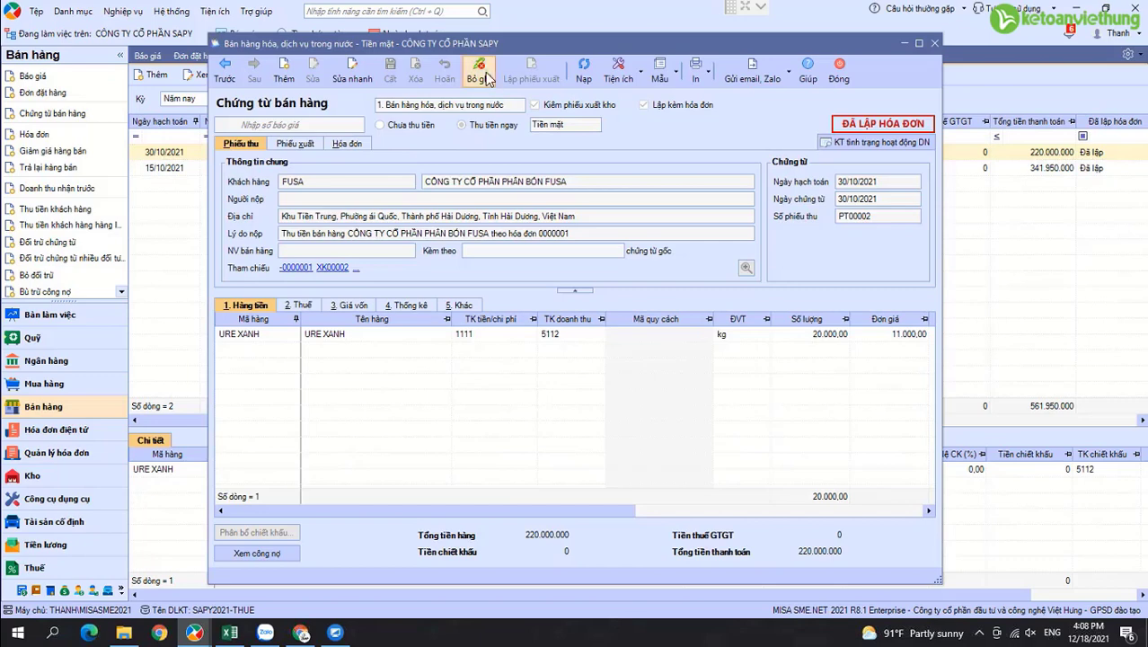
left_click(482, 75)
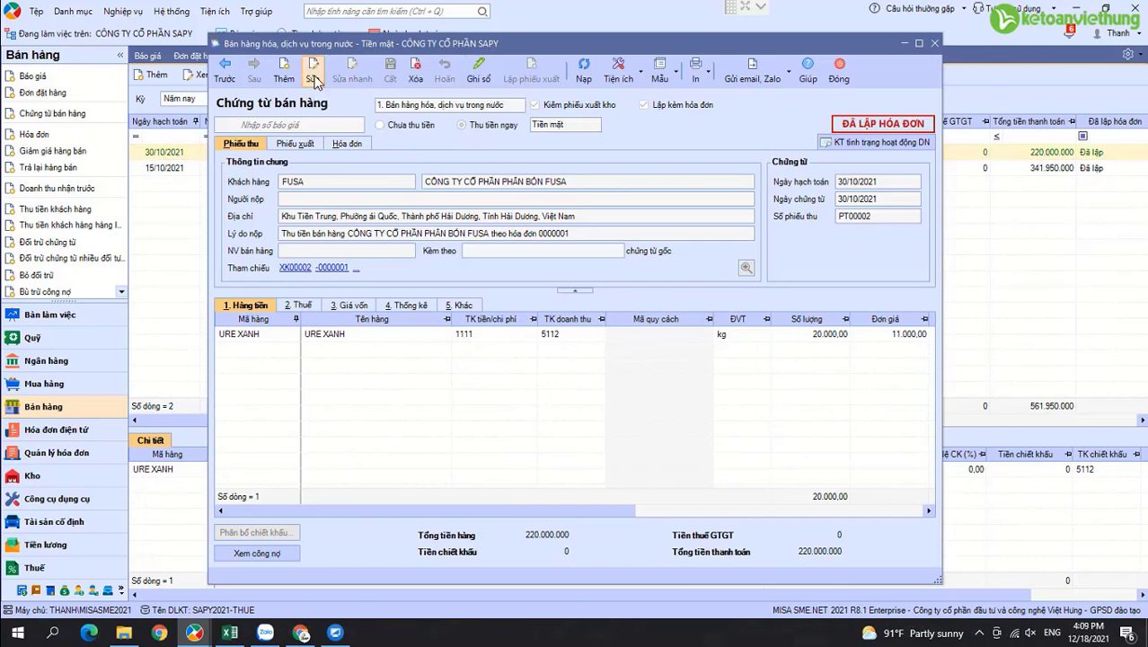
left_click(313, 78)
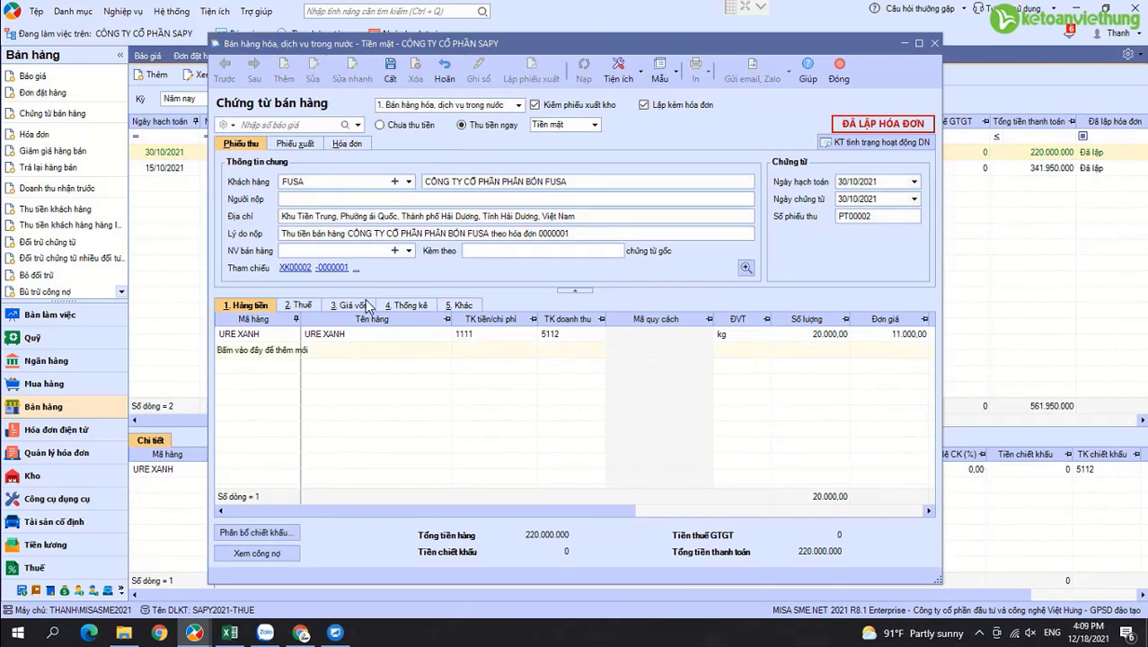
Set the VAT rate of the URE XANH line to KCT, and save and close the voucher.
left_click(300, 306)
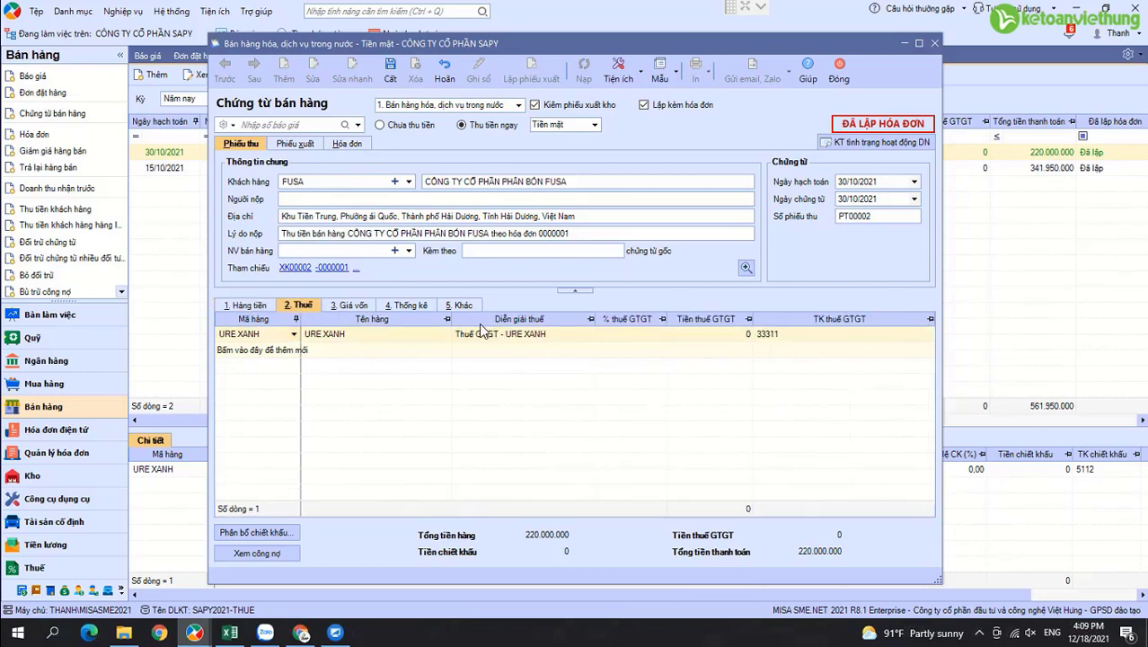
left_click(661, 333)
left_click(660, 333)
left_click(639, 388)
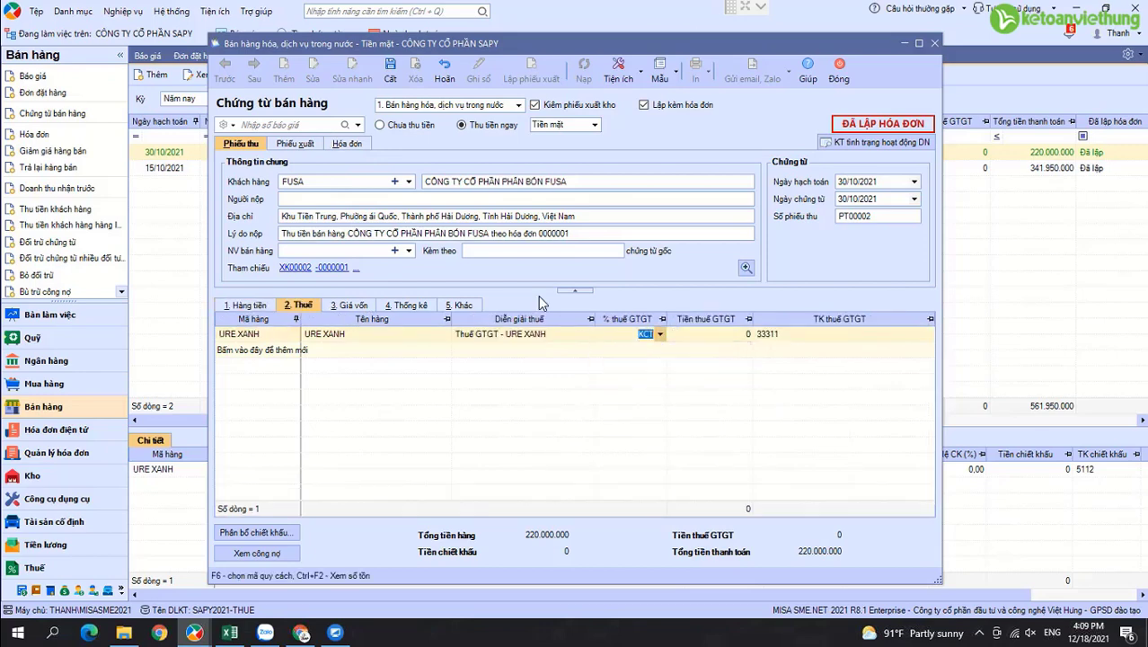
left_click(389, 74)
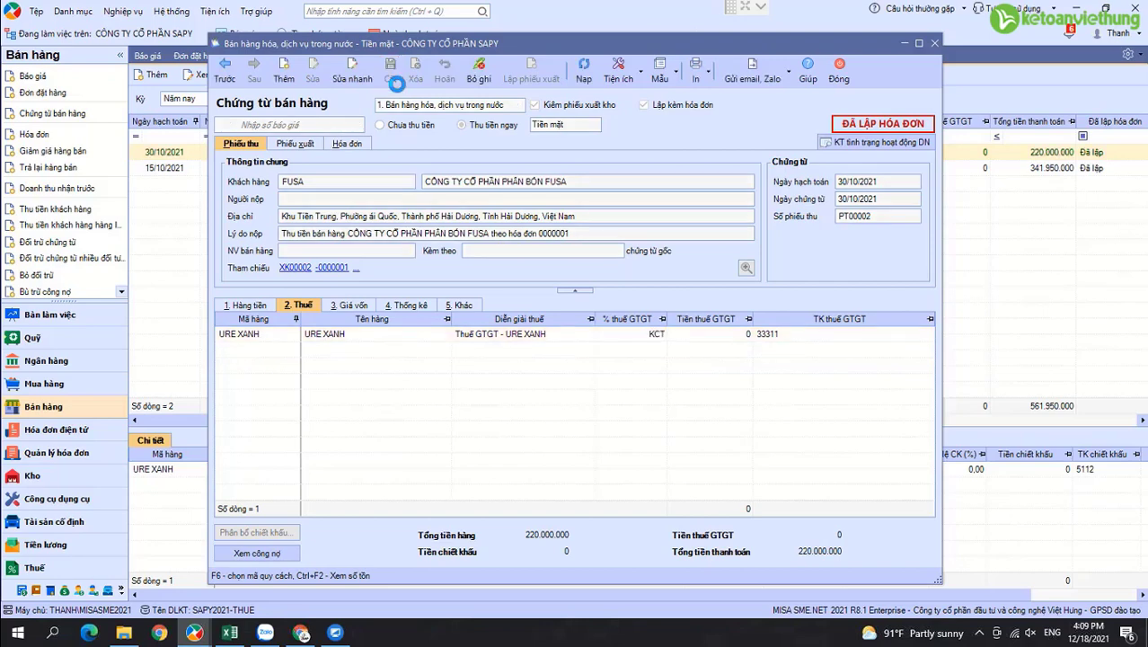
left_click(837, 70)
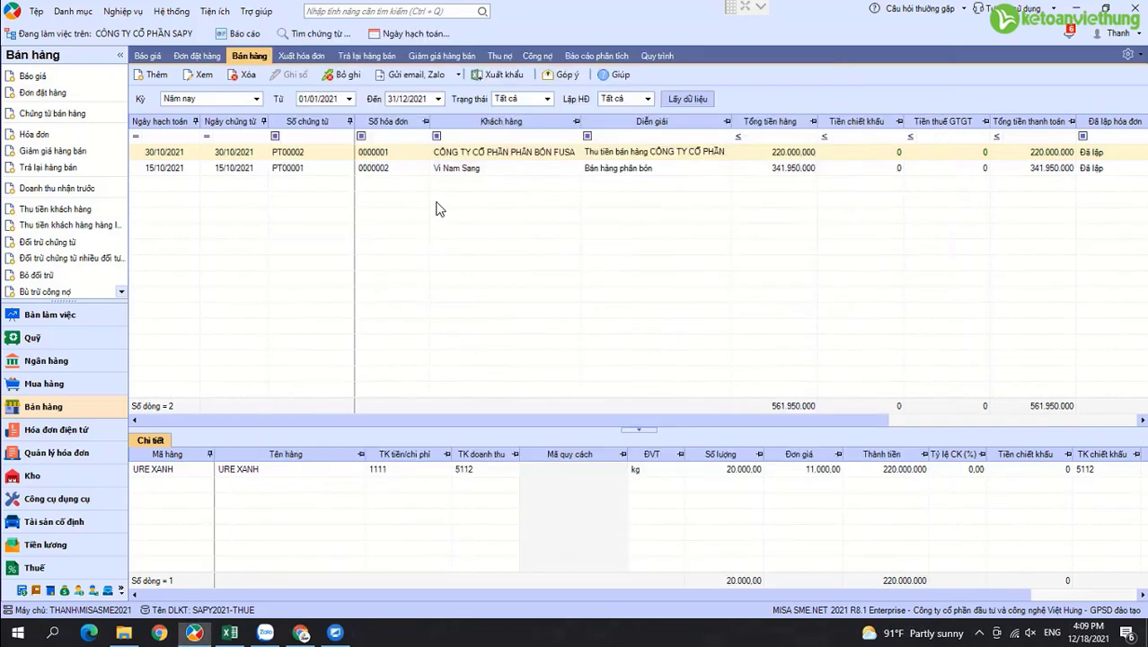
Review the item details of the two sales vouchers dated 15/10/2021 and 30/10/2021.
left_click(281, 170)
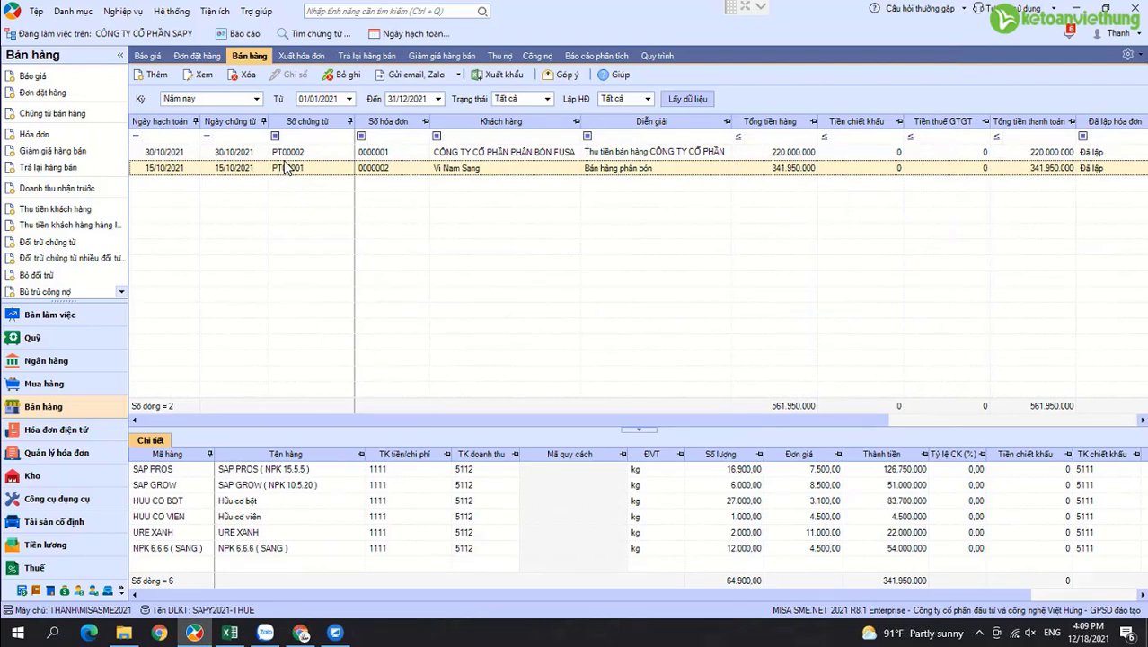
key("Up")
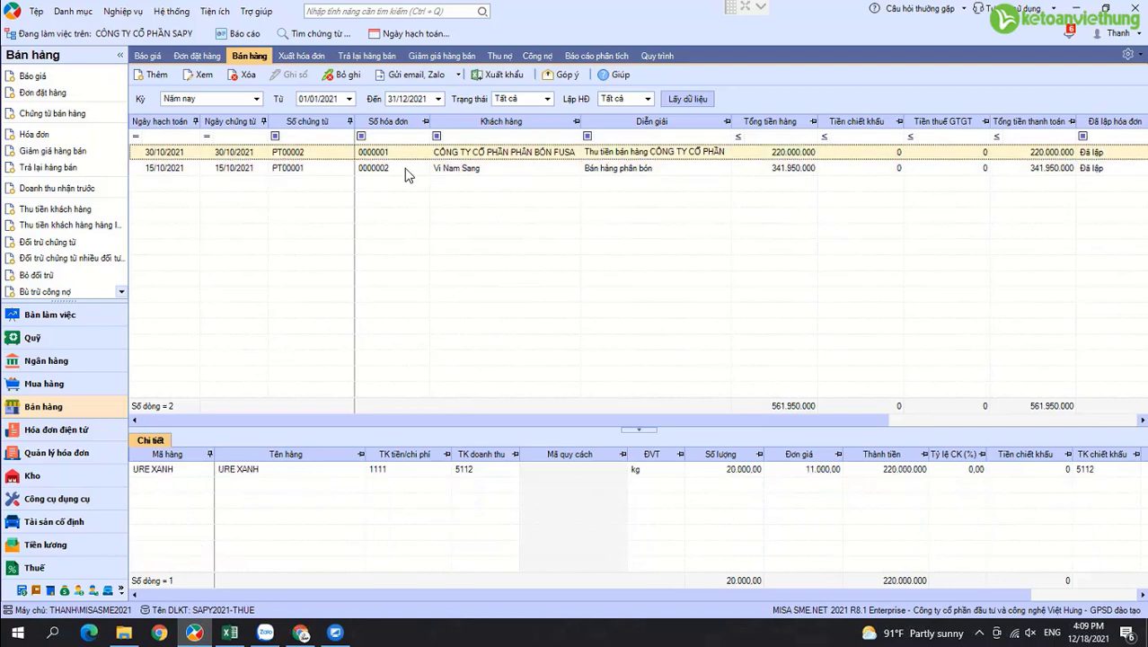
key("Down")
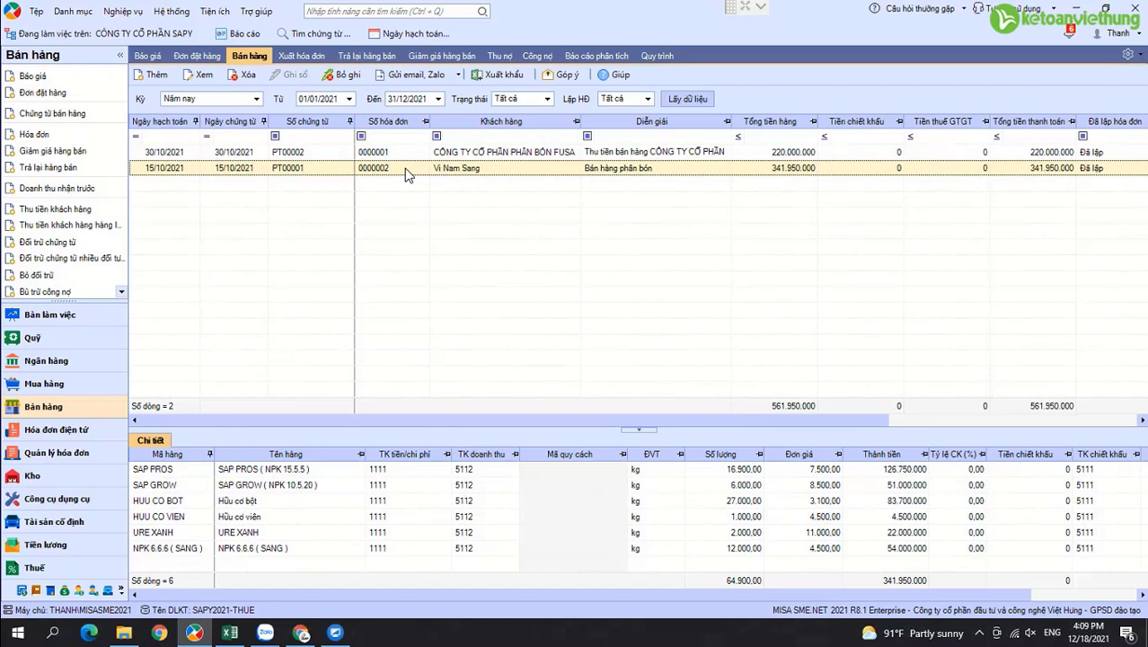
Switch to the SInvoice page in the browser, read through the issued VAT invoice for URE XANH, and close its detail view.
key("alt+Tab")
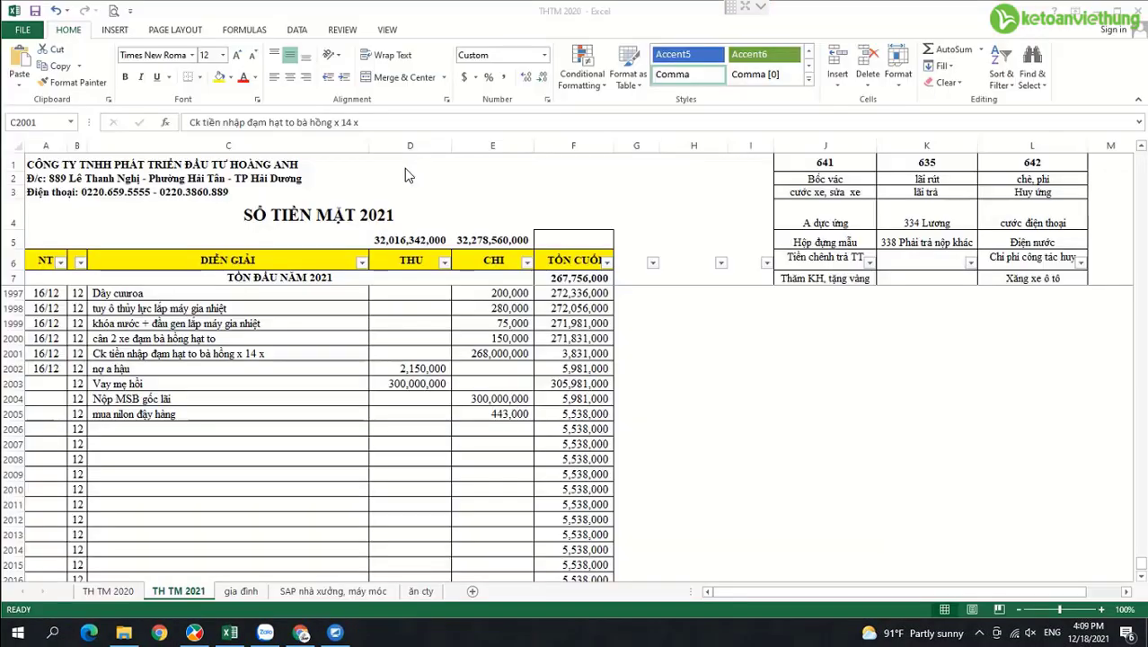
key("super+d")
key("alt+Tab")
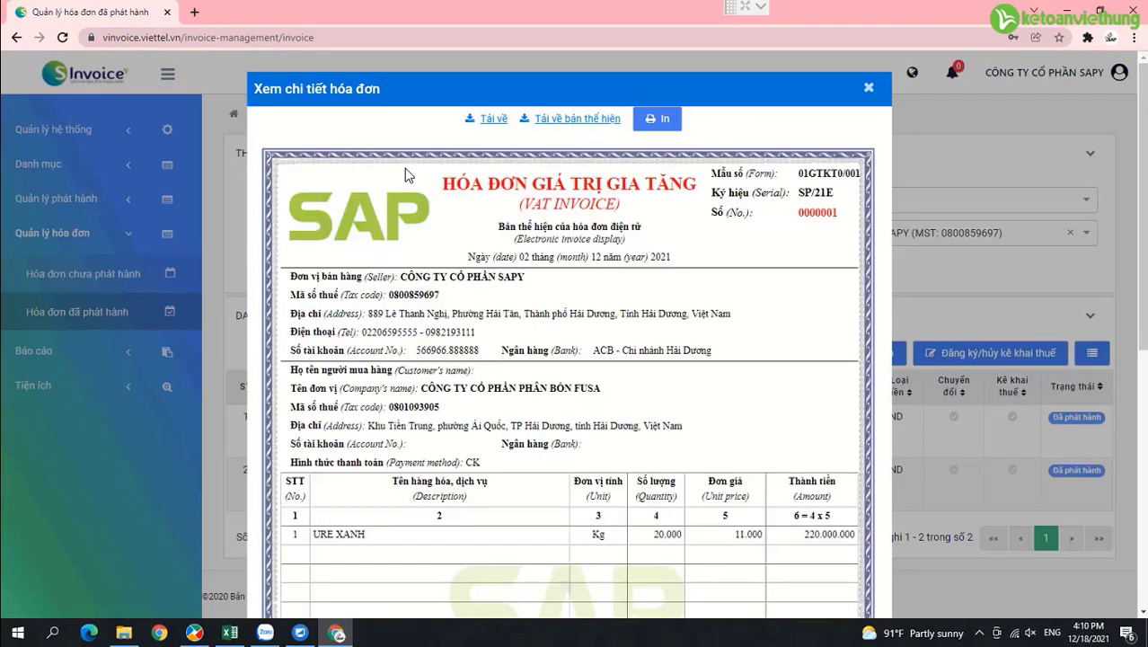
scroll(406, 174, "down", 2)
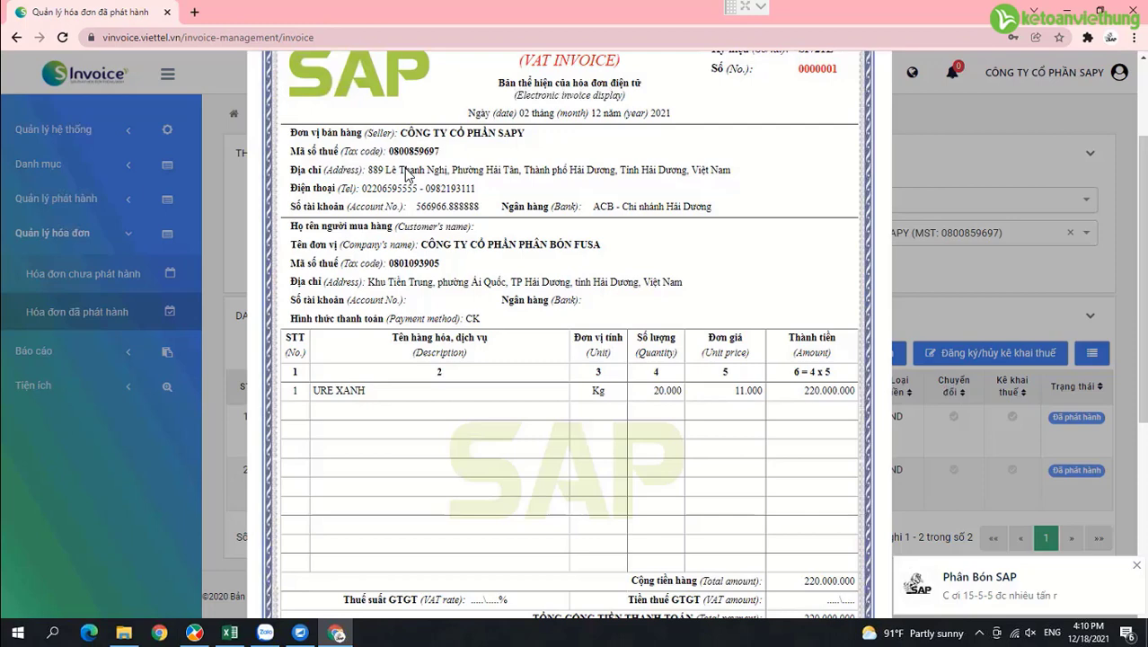
scroll(406, 173, "down", 3)
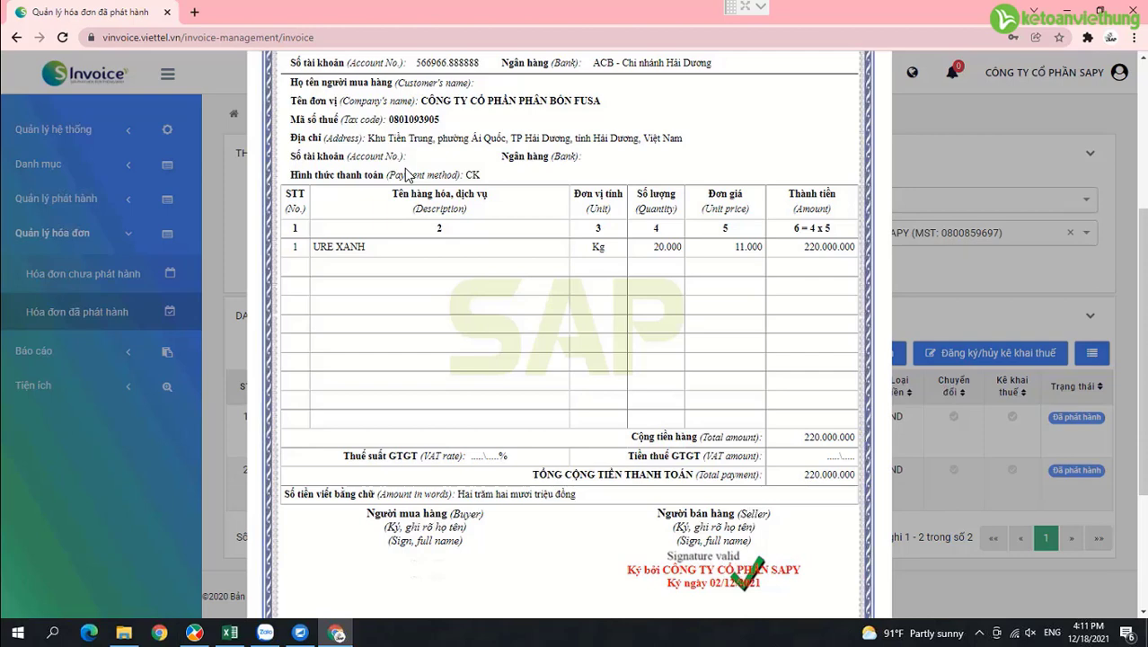
scroll(530, 467, "up", 3)
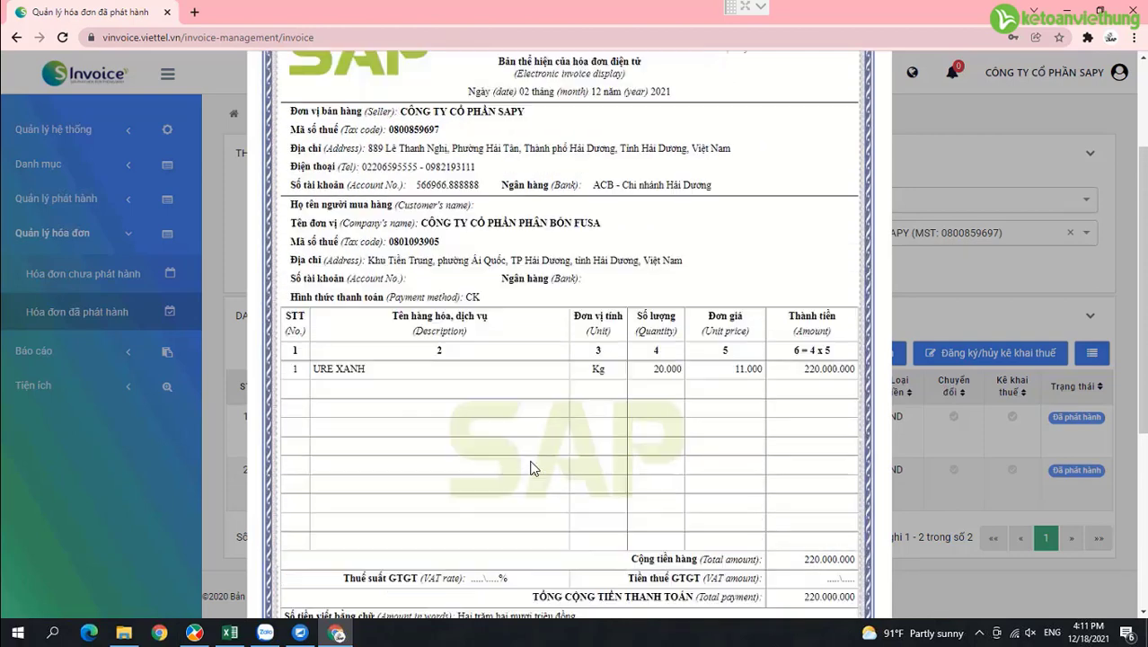
scroll(529, 467, "up", 1)
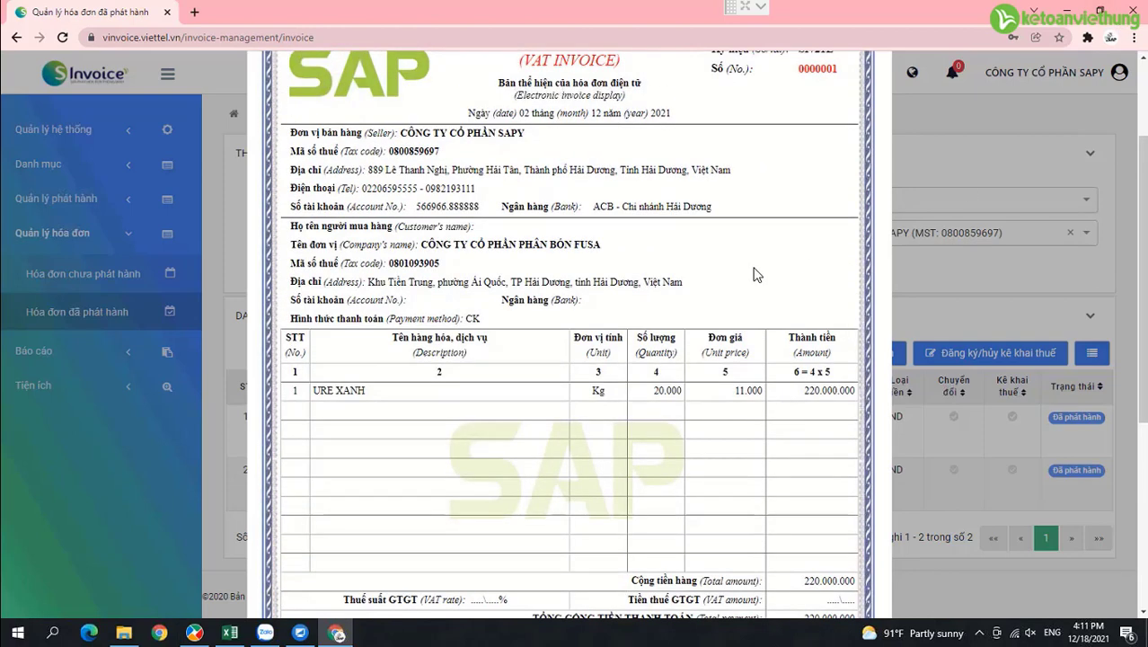
scroll(759, 272, "up", 3)
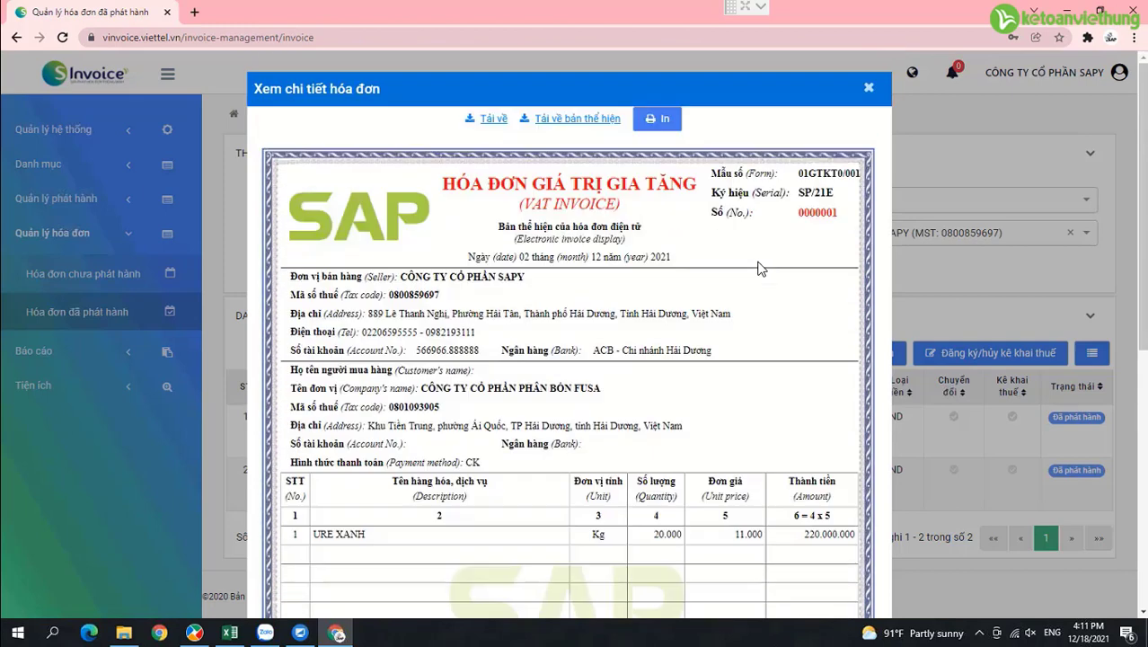
left_click(868, 92)
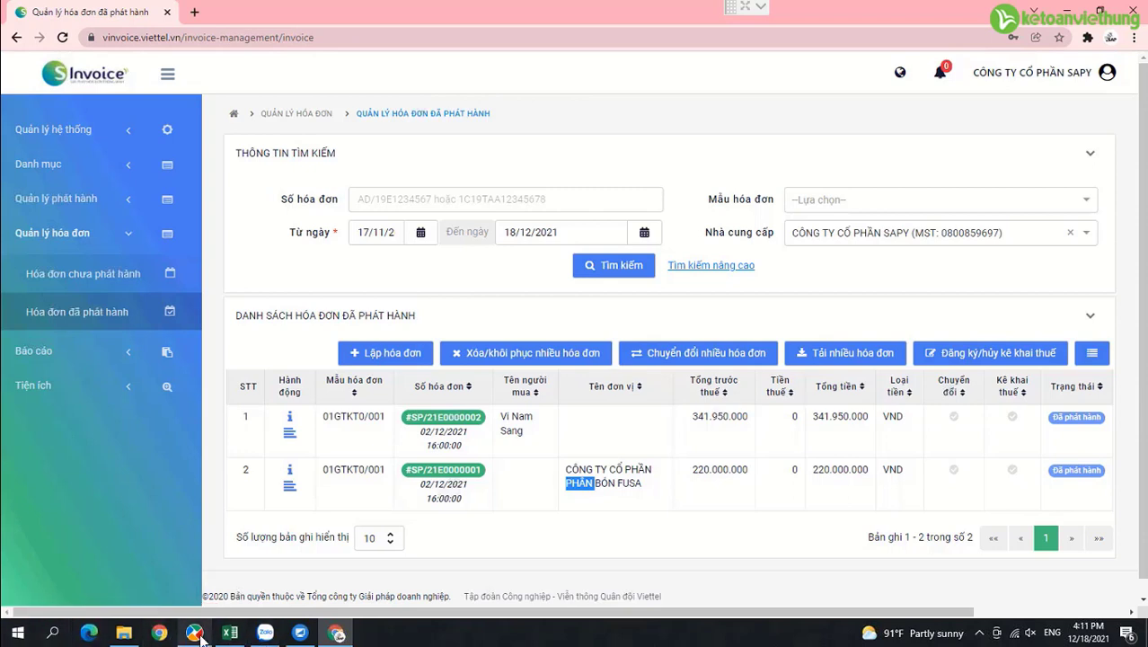
Switch to Excel and look over the 2021 cash book on the TH TM 2021 sheet.
mouse_move(226, 634)
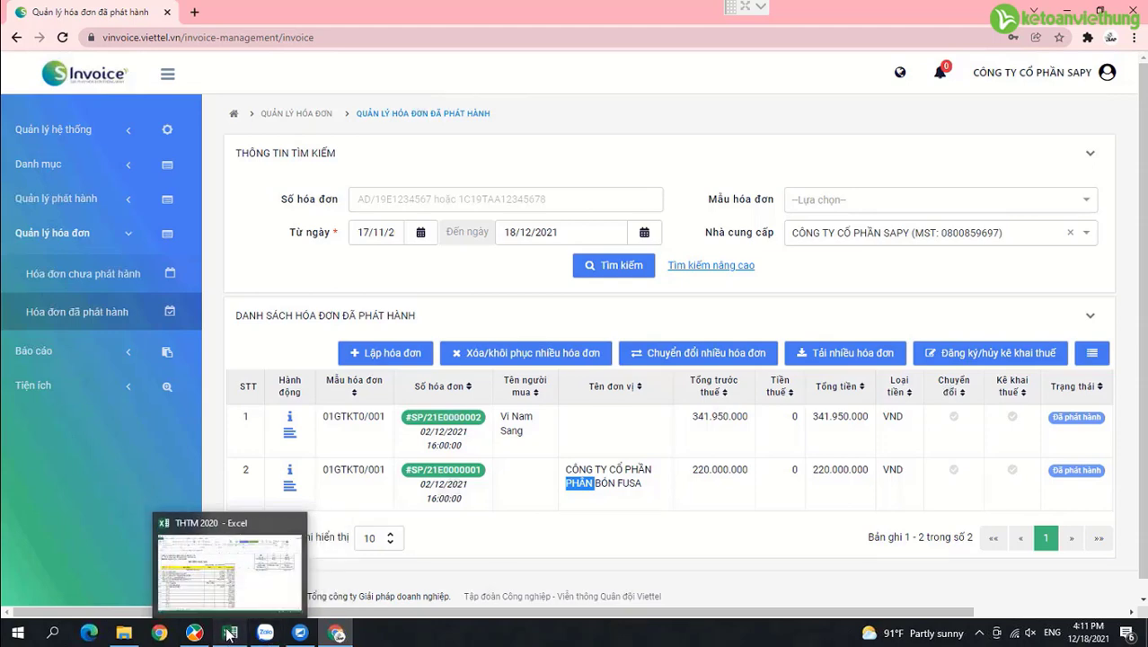
left_click(229, 634)
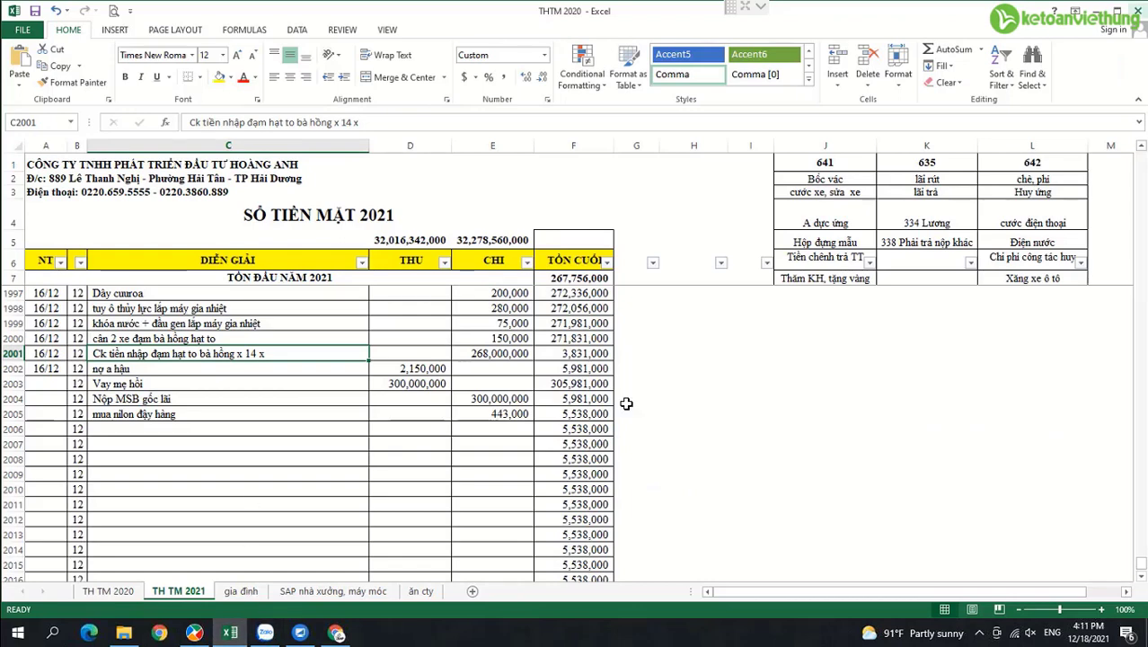
key("alt+Tab")
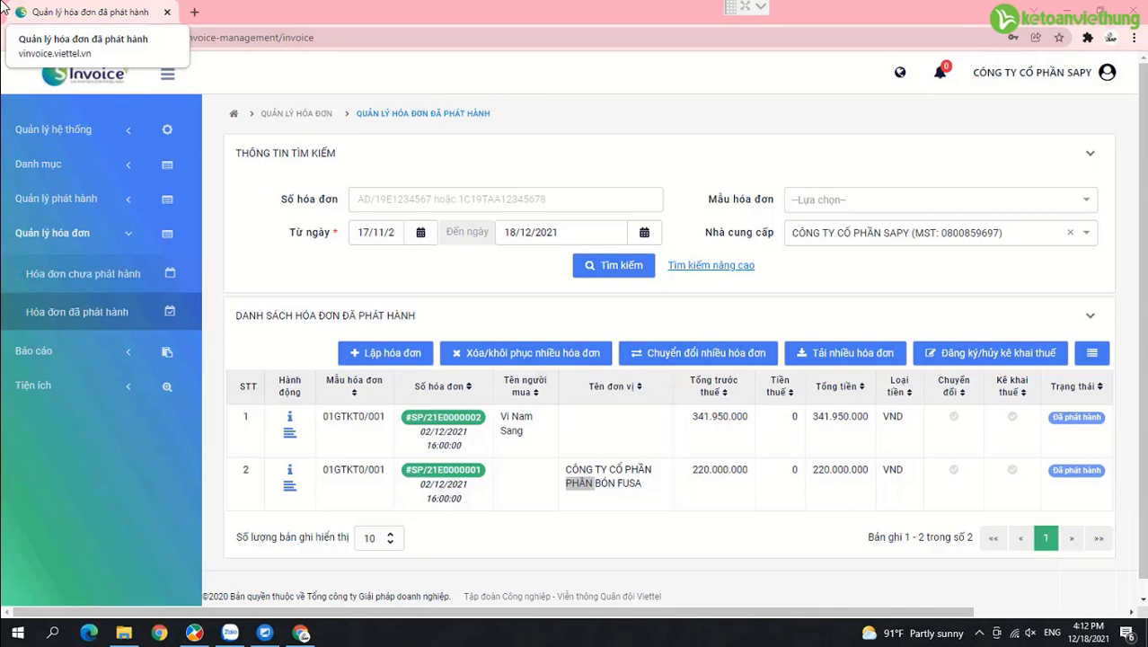
Return to MISA SME and generate the inventory summary report (Tổng hợp tồn kho) for Năm nay for warehouse 152, Kho nguyên vật liệu.
left_click(194, 632)
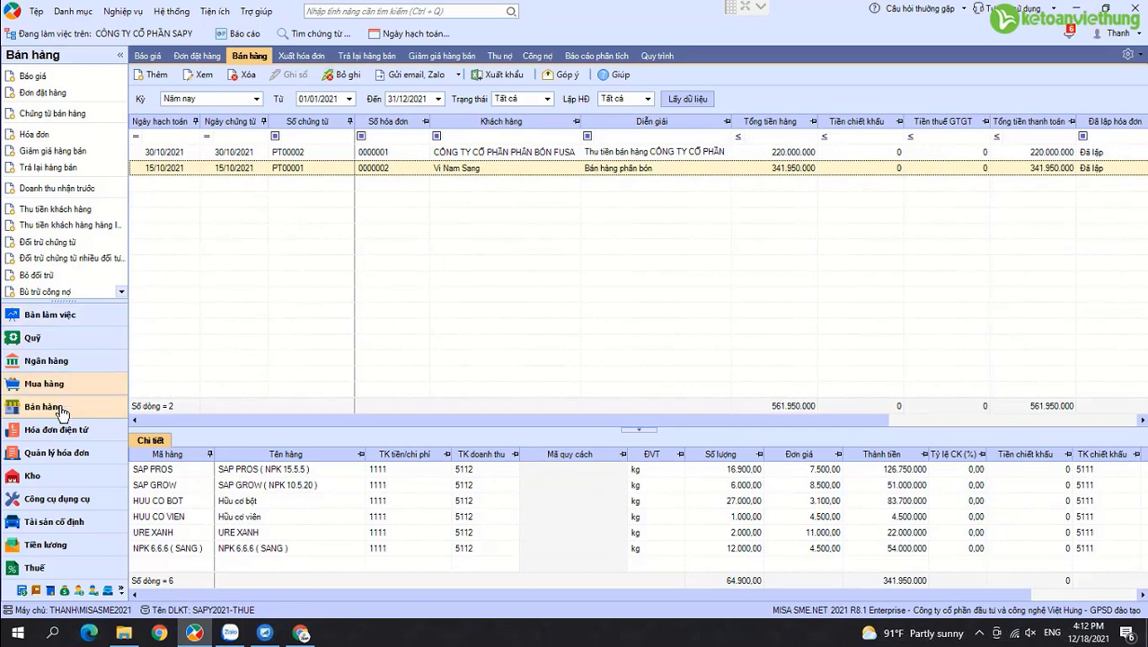
left_click(65, 383)
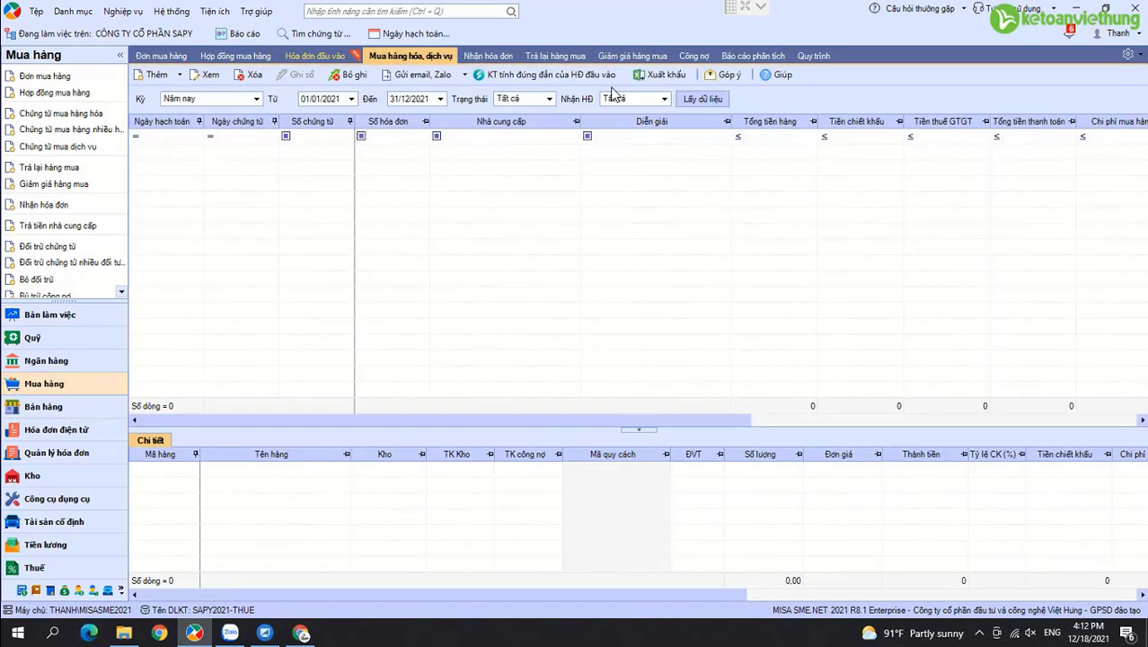
left_click(63, 475)
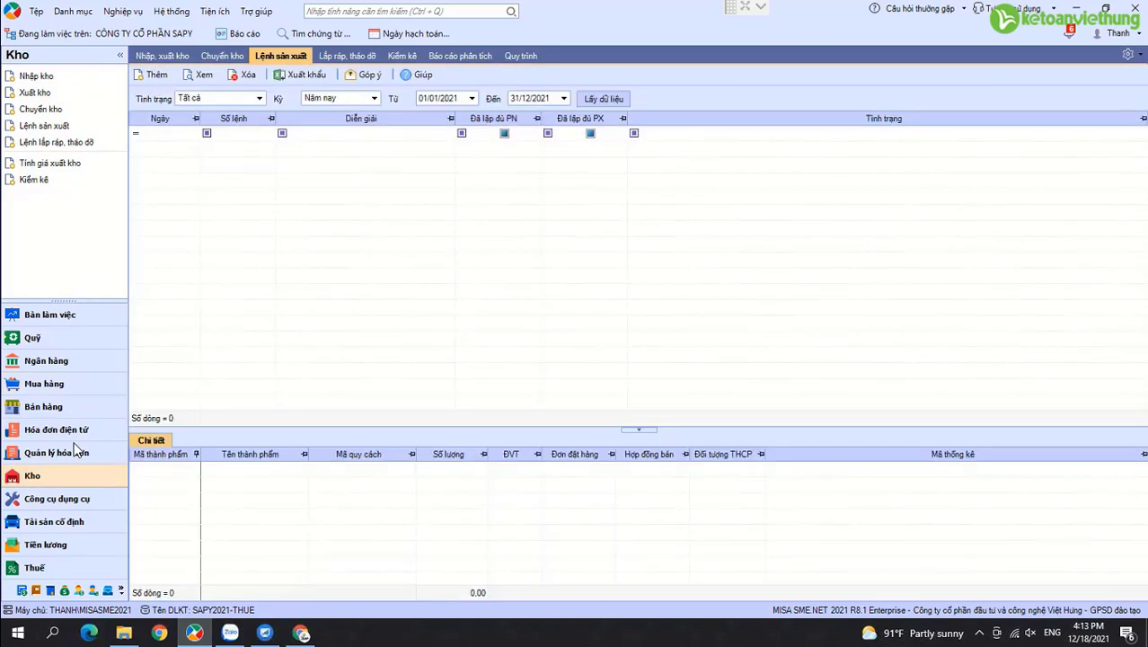
left_click(440, 56)
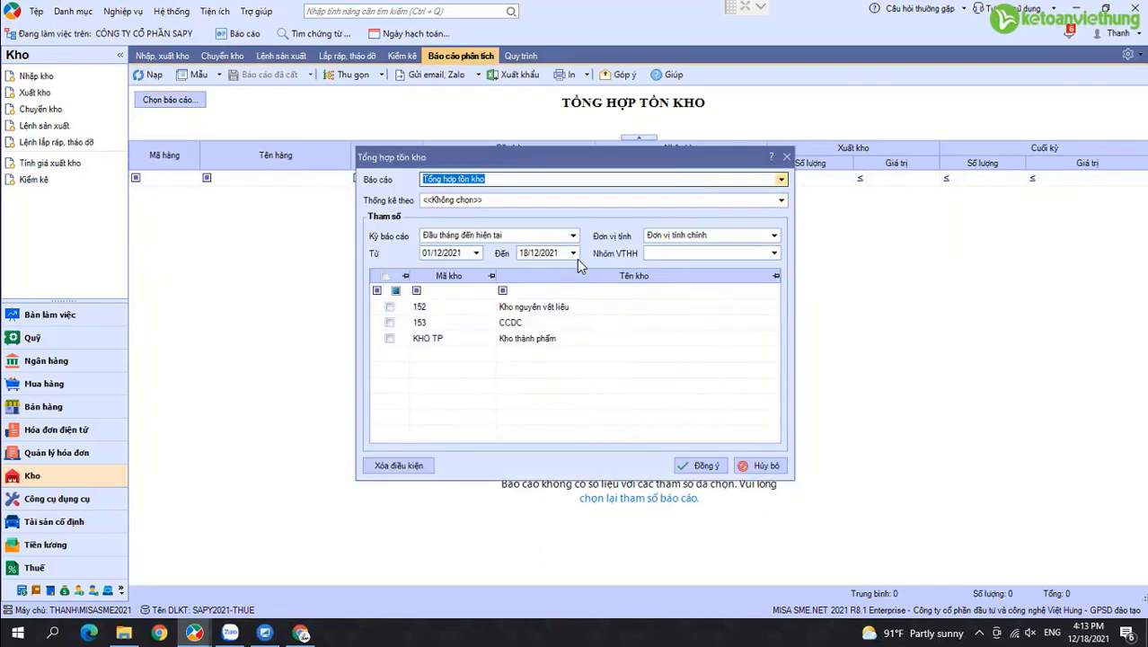
left_click(572, 235)
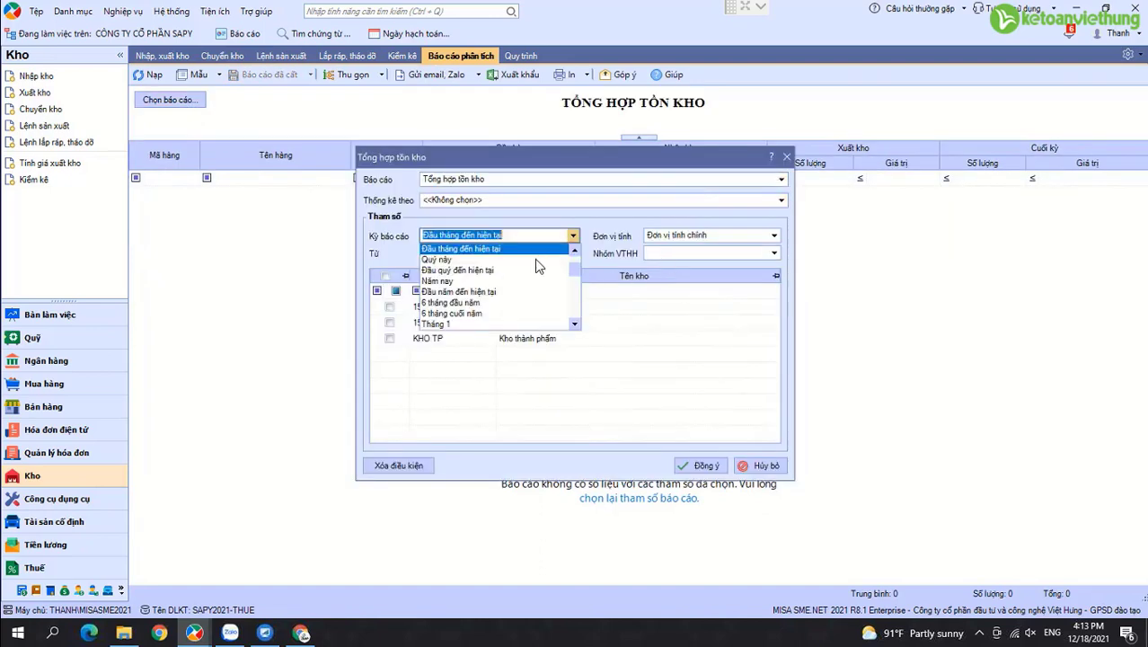
left_click(437, 281)
left_click(389, 307)
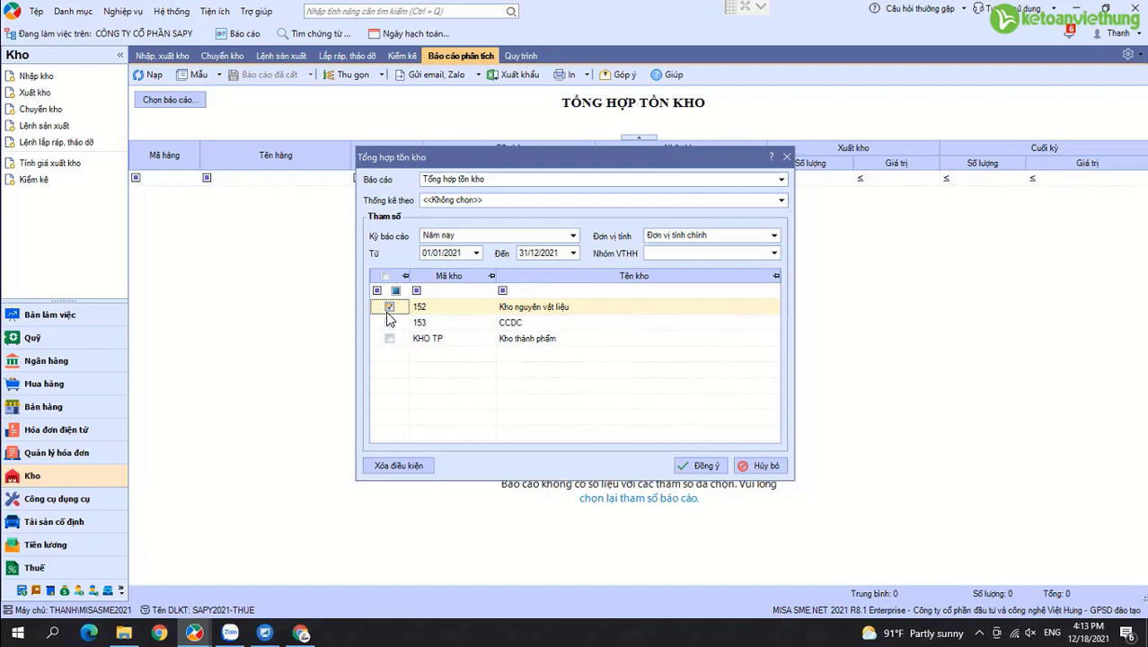
left_click(695, 465)
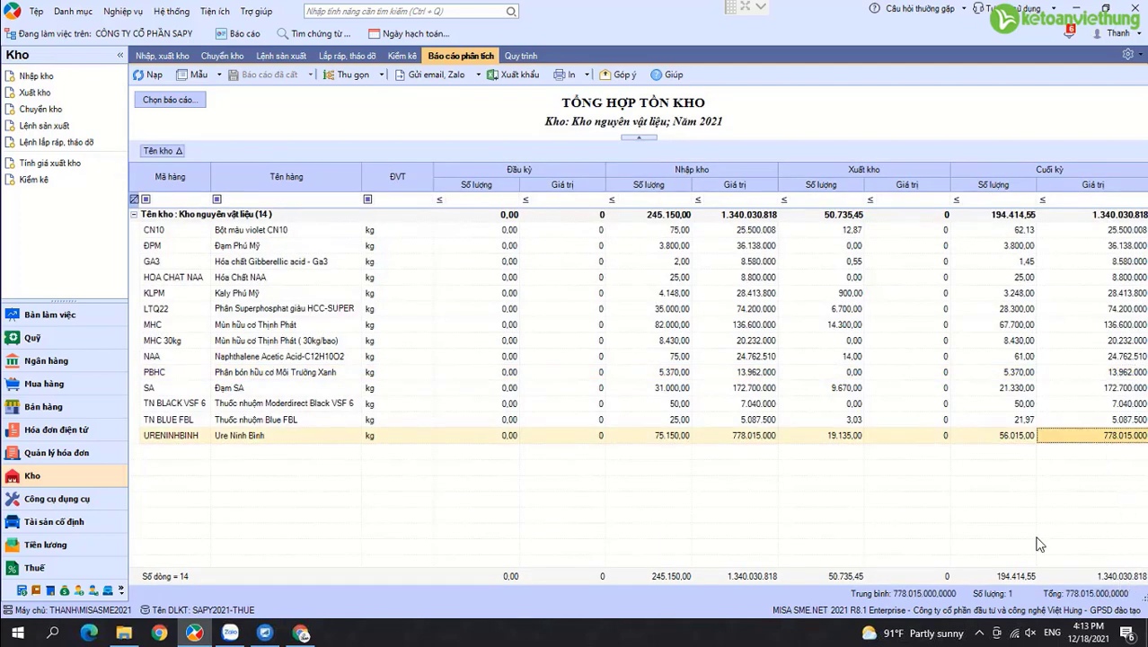
Review this year's sales voucher list and the list of purchased goods and services.
left_click(36, 415)
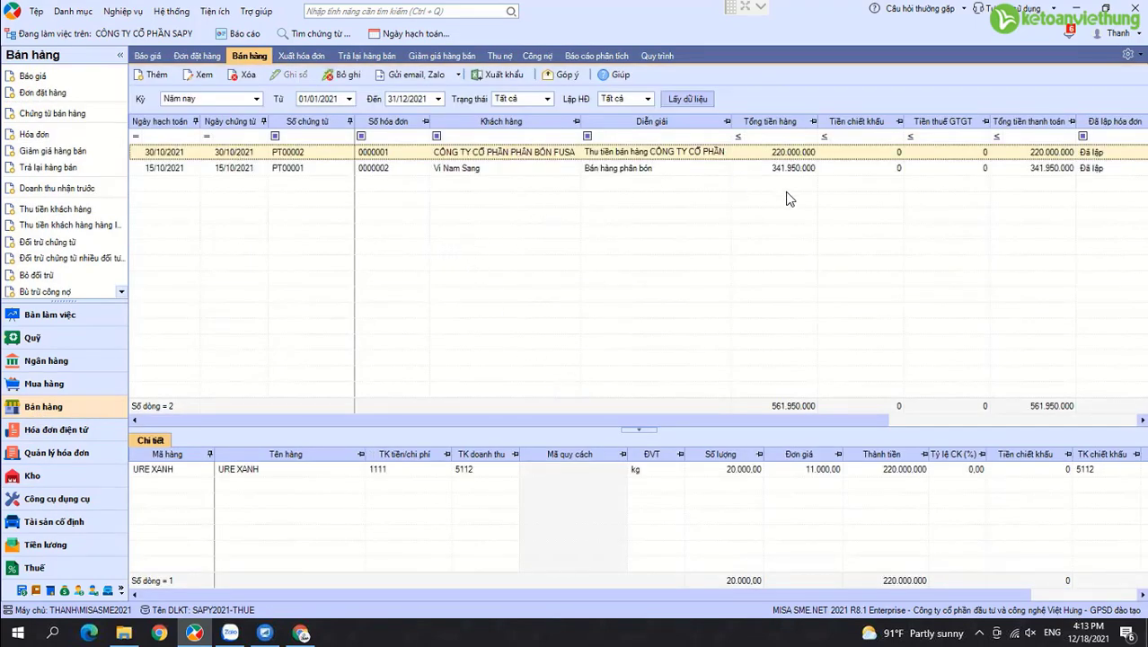
left_click(70, 386)
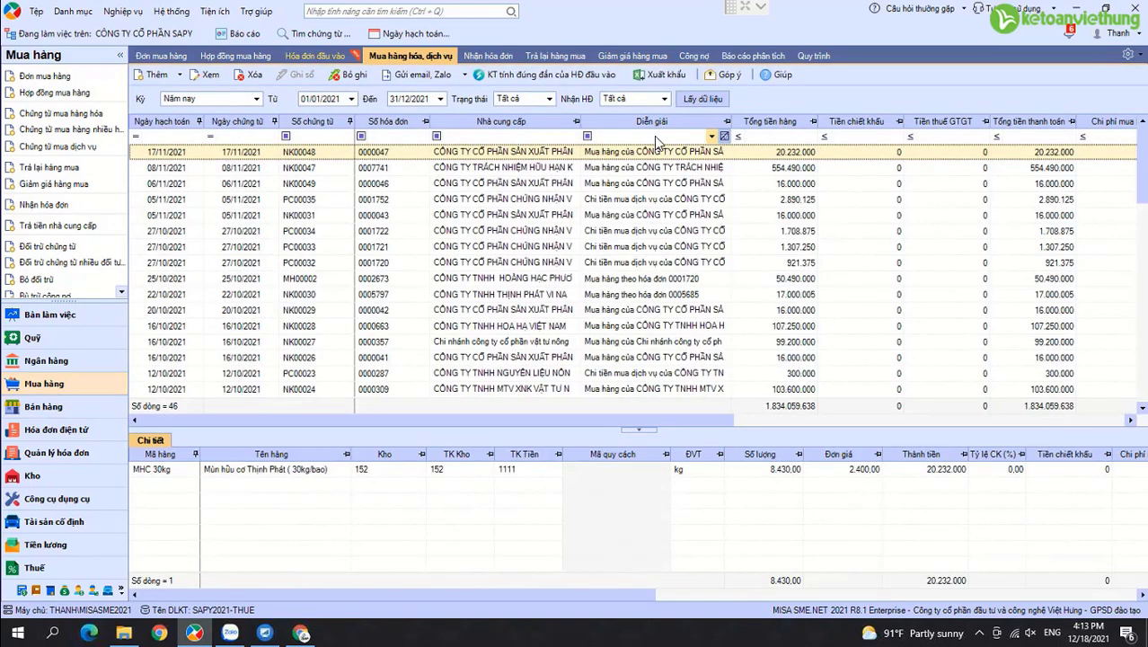
Return to the inventory summary report, dismiss the costing warning, and examine the materials' closing values.
left_click(107, 480)
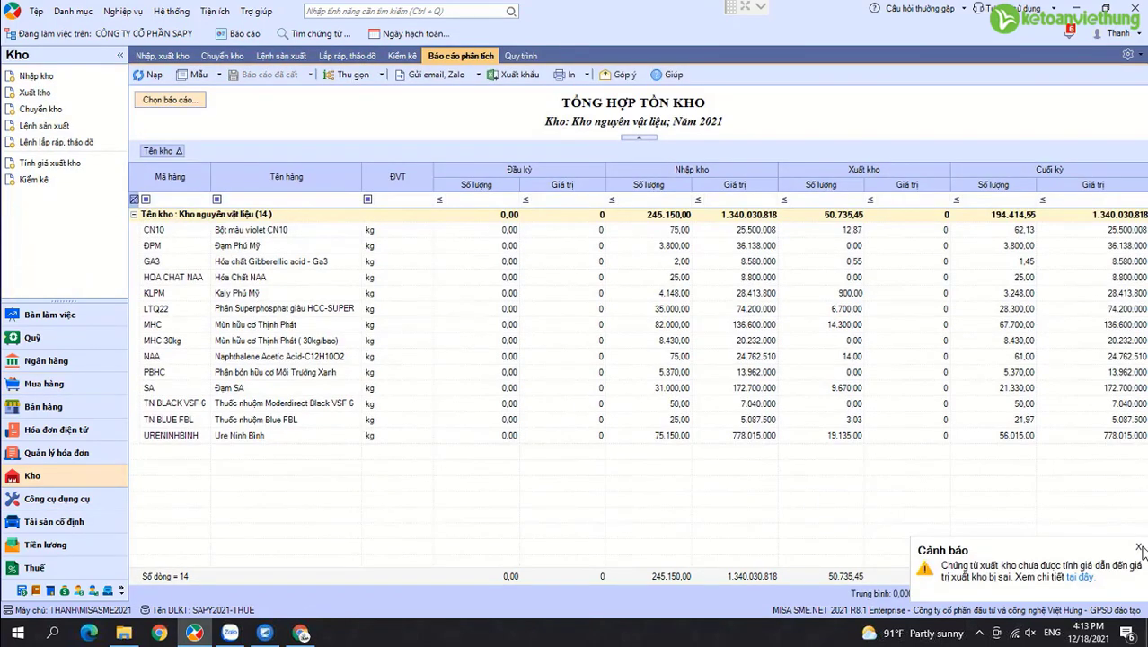
left_click(1138, 546)
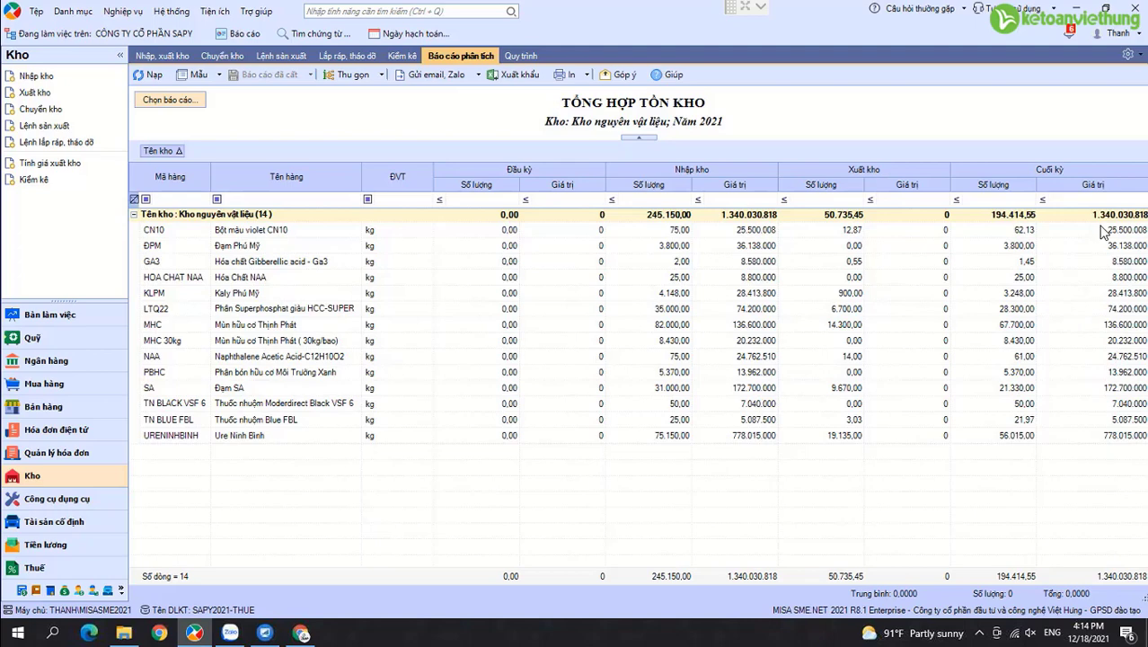
left_click_drag(1103, 232, 1100, 427)
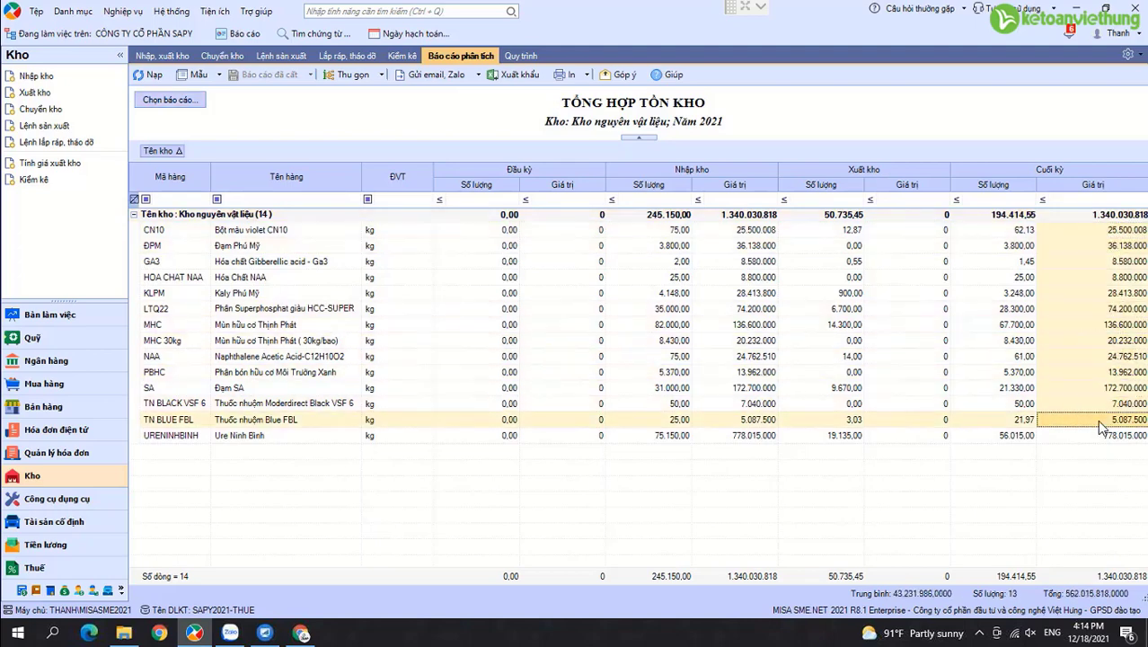
left_click(1092, 406)
left_click(1094, 387)
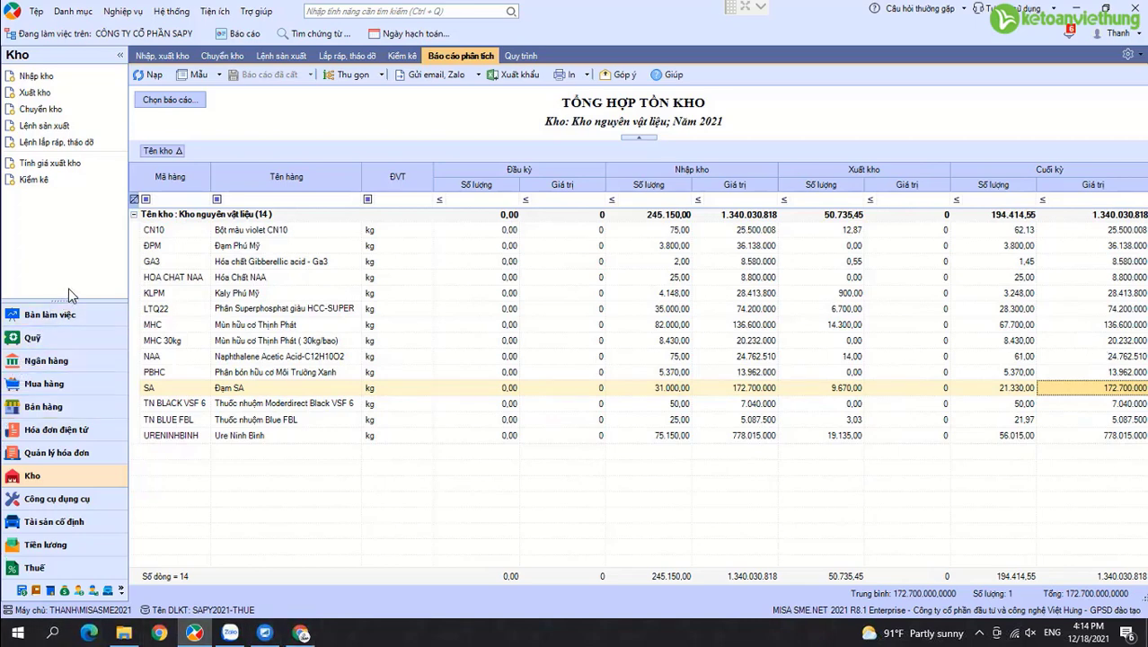
Generate the inventory summary report for Năm nay for warehouse KHO TP, Kho thành phẩm, only.
left_click(183, 101)
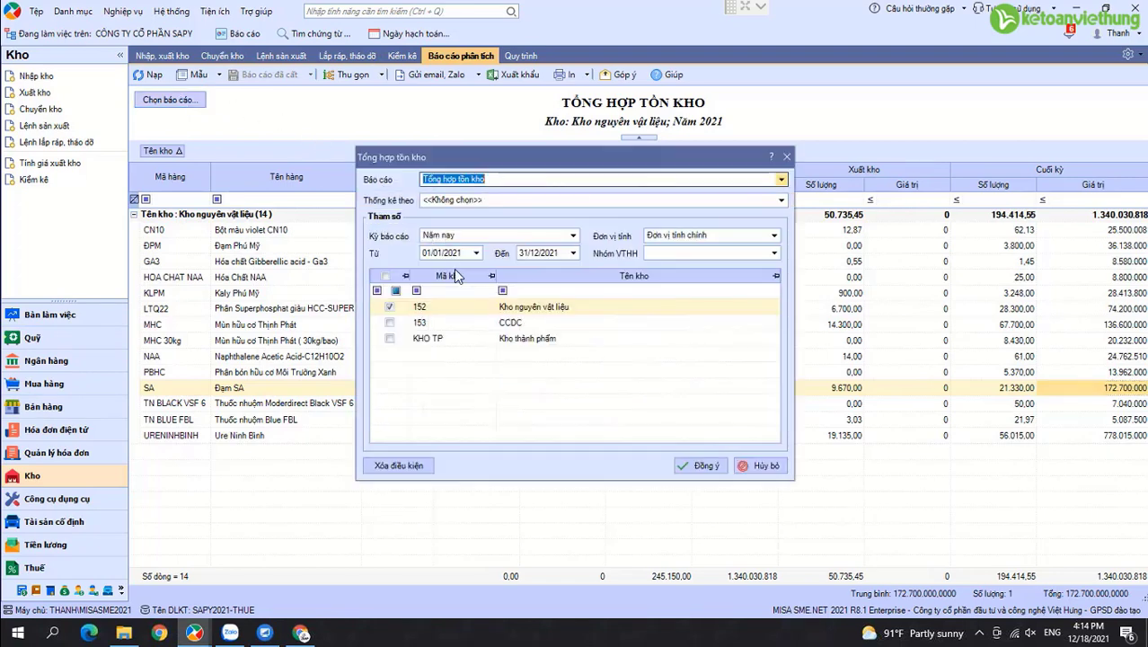
left_click(392, 314)
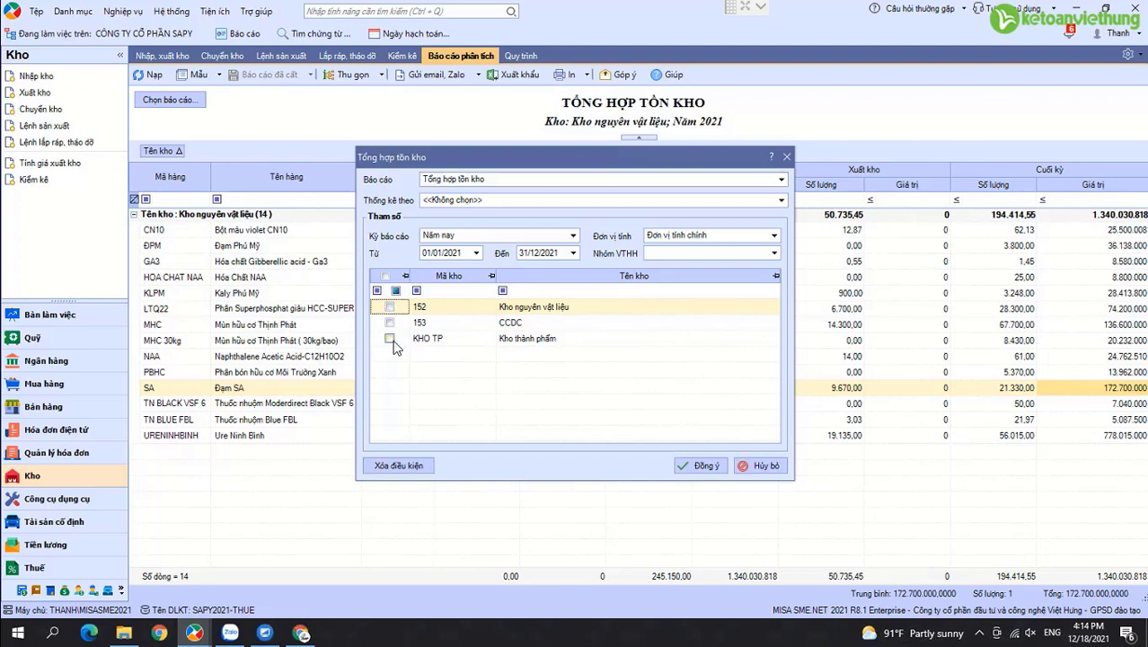
left_click(389, 338)
left_click(699, 466)
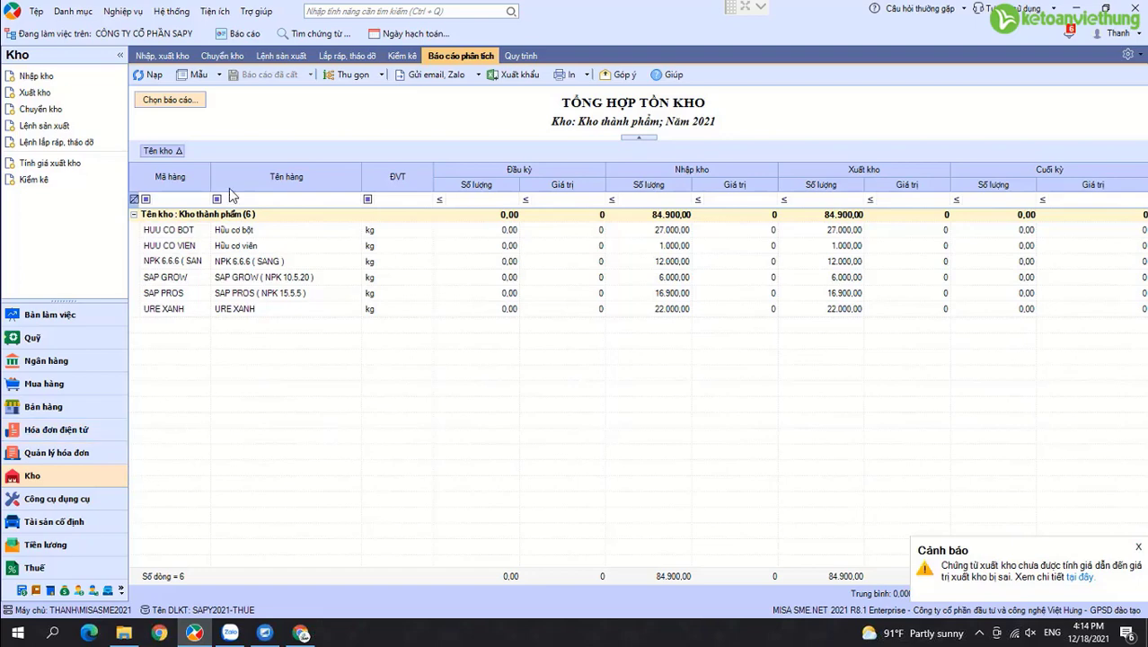
Switch the inventory summary report back to warehouse 152, Kho nguyên vật liệu, only.
left_click(179, 101)
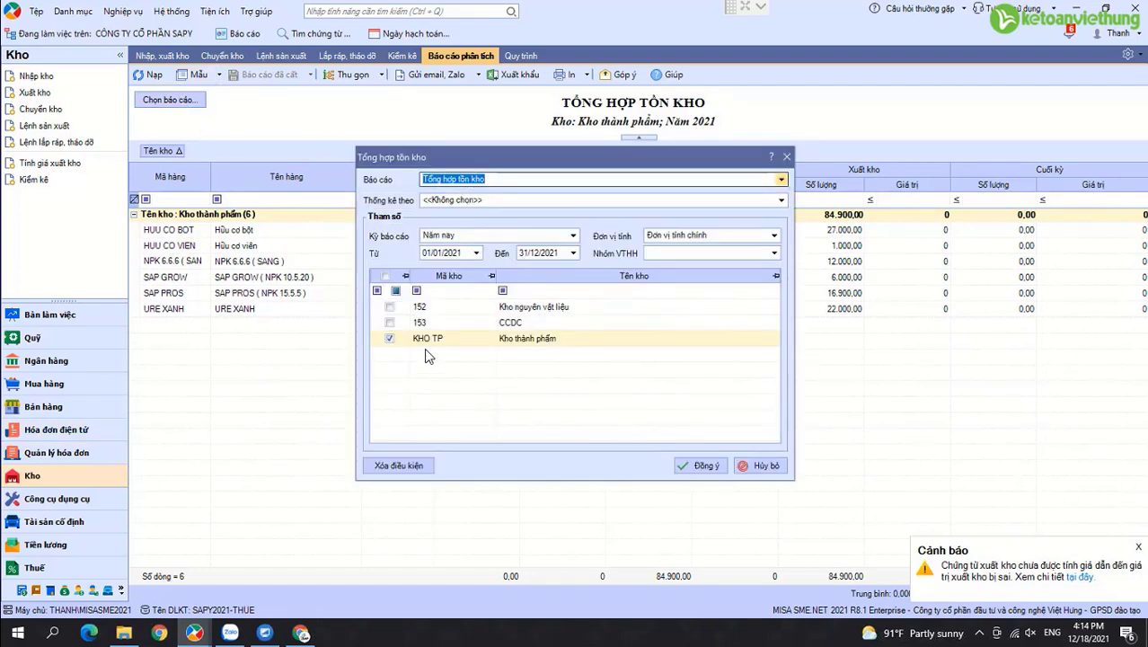
left_click(395, 339)
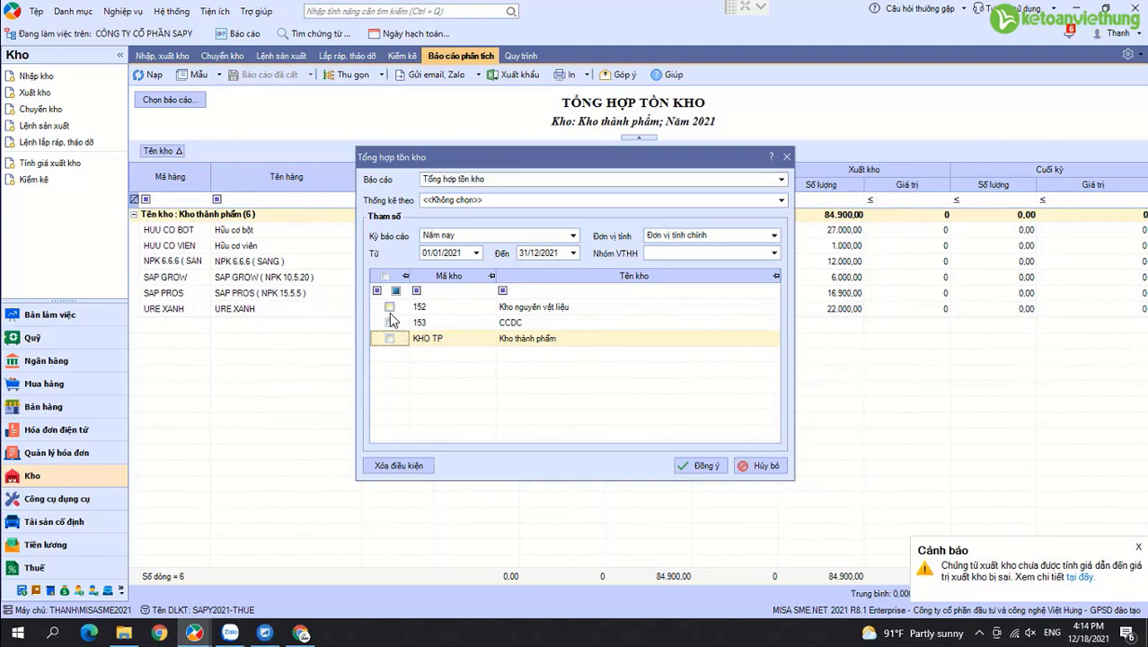
left_click(389, 306)
left_click(701, 466)
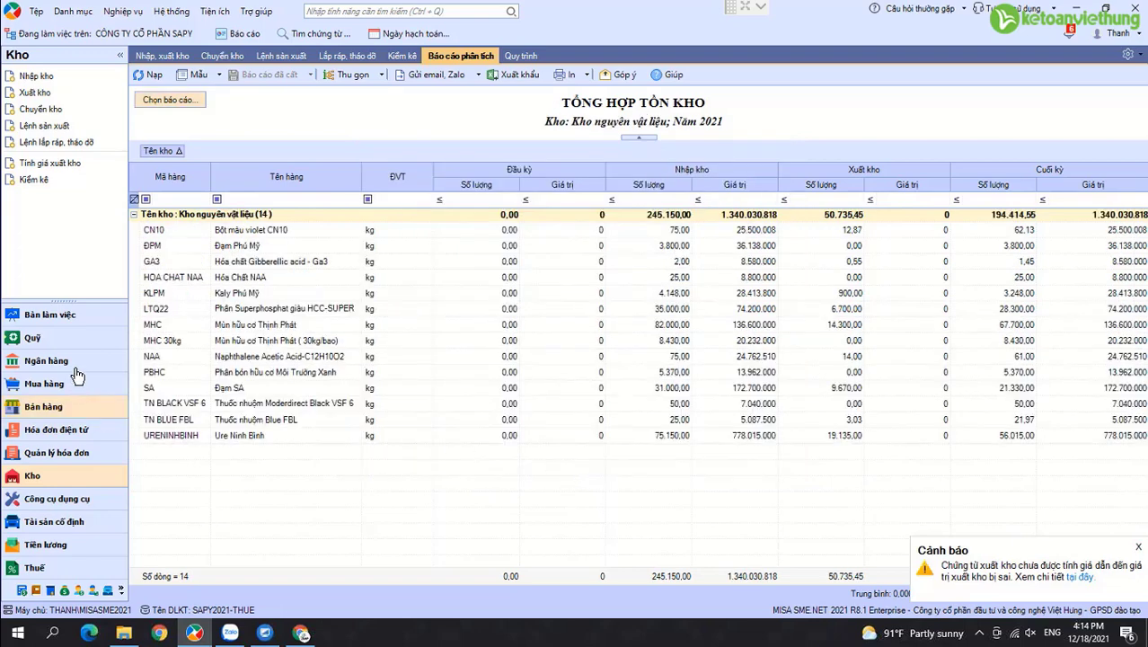
Load this year's bank receipts and payments, check the available bank accounts, and look through the transactions.
left_click(36, 361)
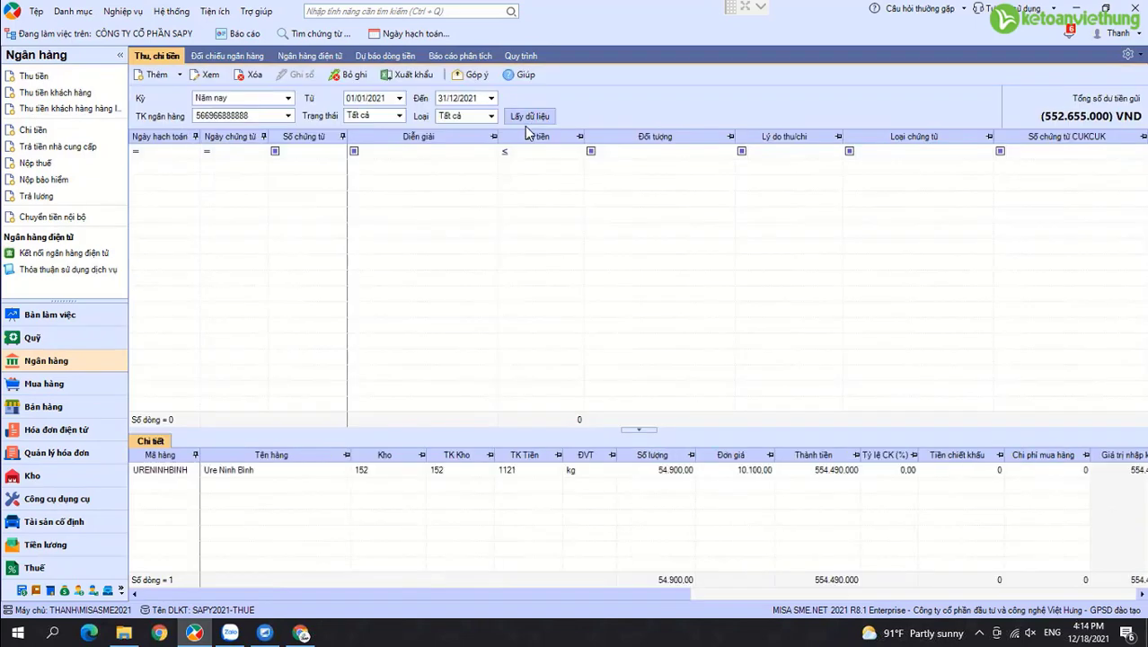
left_click(528, 120)
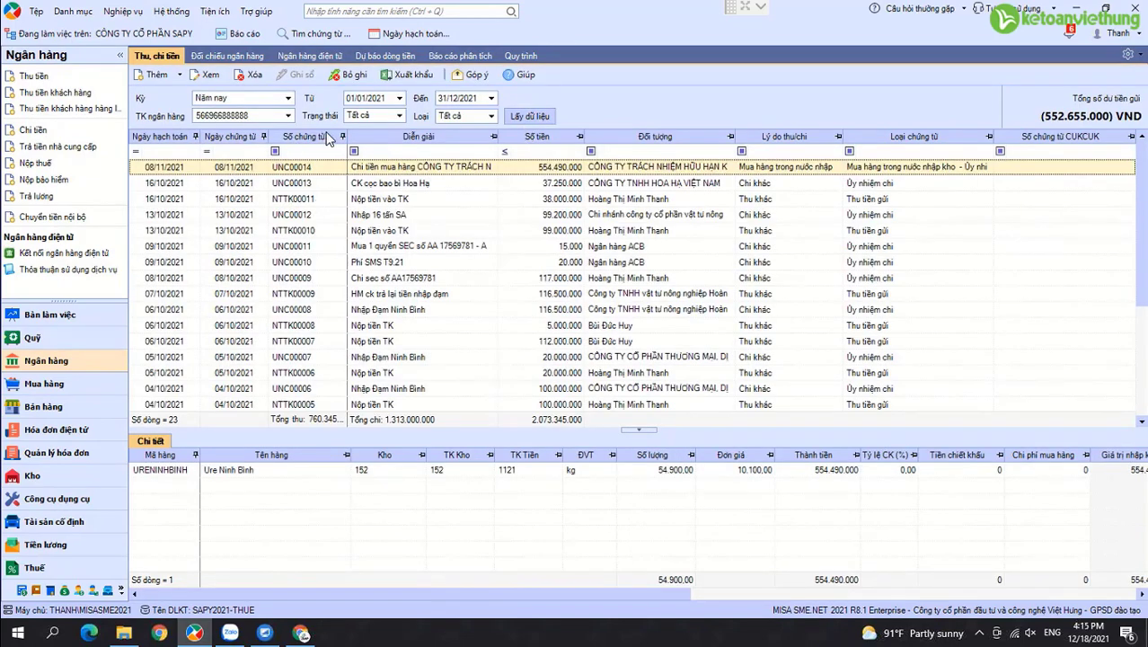
left_click(528, 117)
left_click(288, 115)
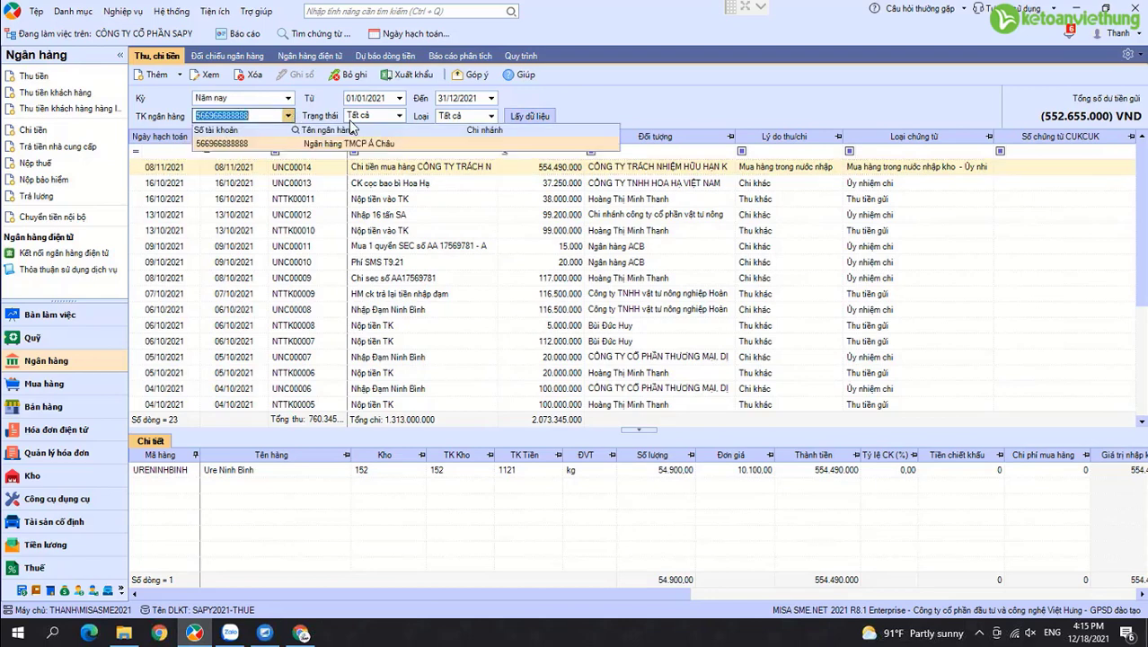
scroll(373, 359, "down", 4)
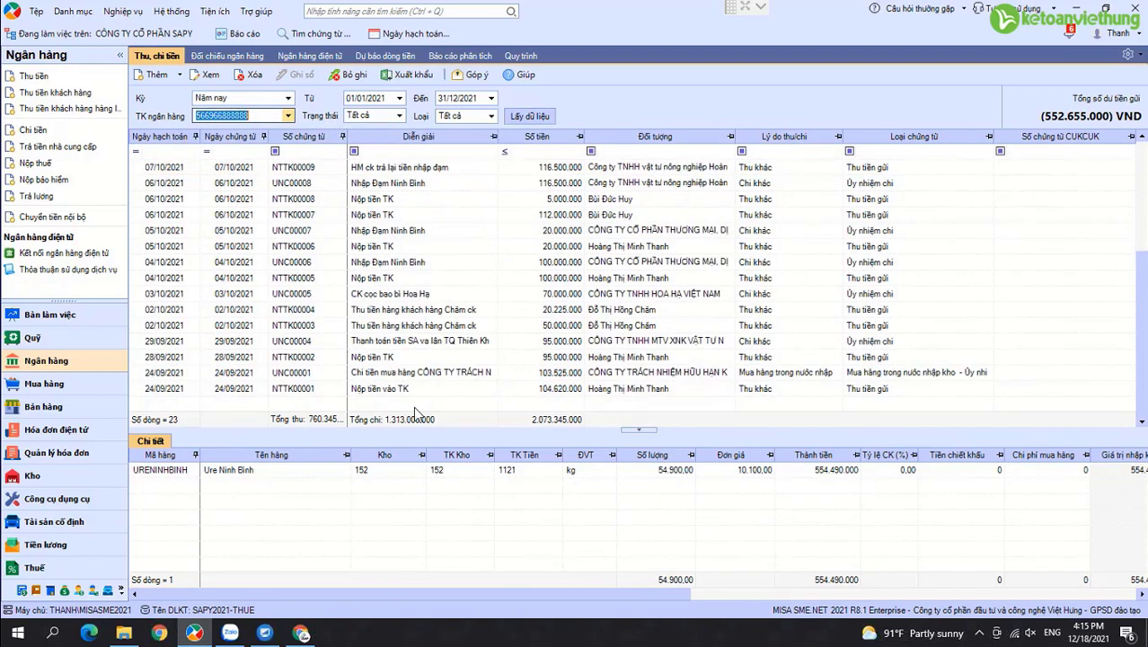
Check the two 24/09/2021 bank transactions, opening the goods purchase voucher to review its payment method and goods total, and close it.
left_click(391, 390)
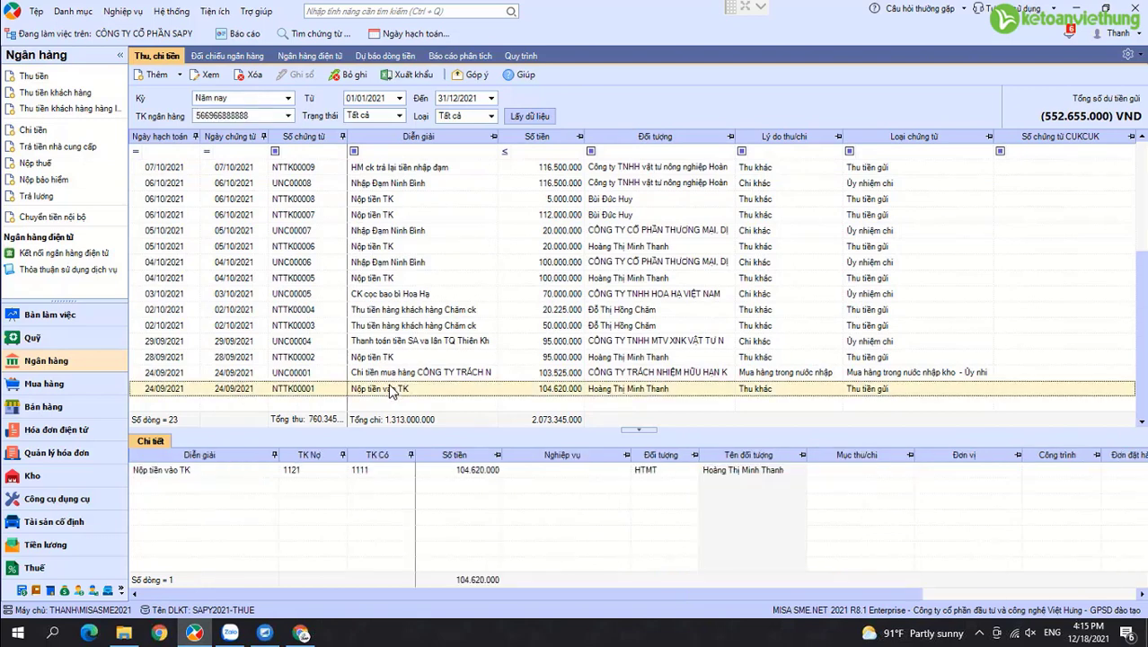
left_click(389, 373)
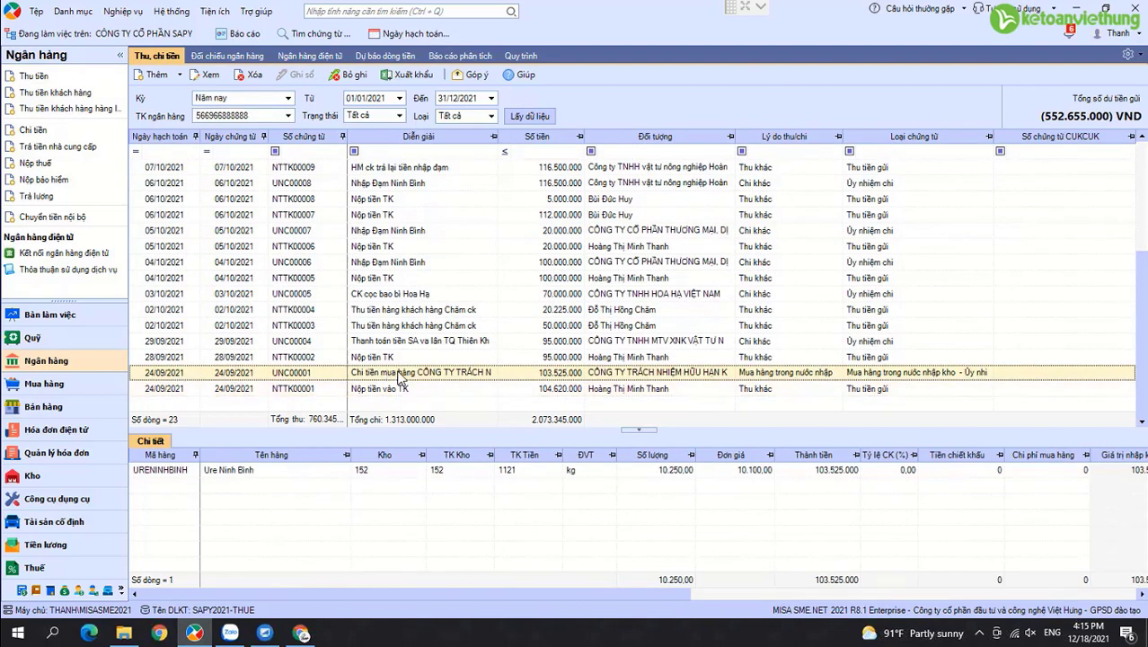
double_click(398, 373)
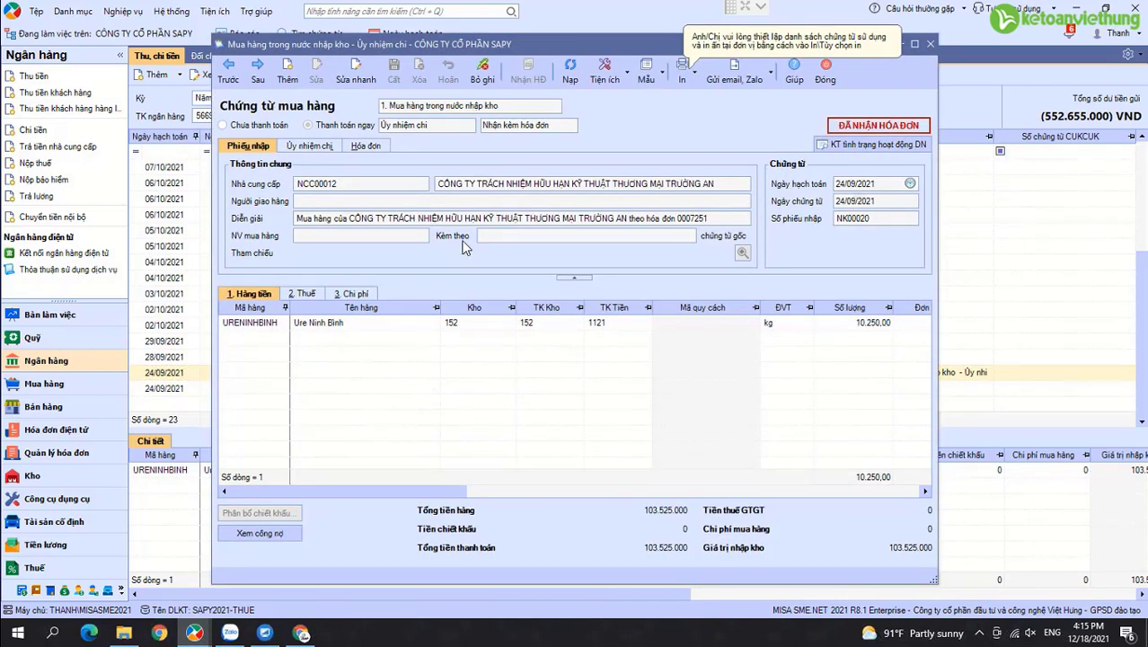
left_click(429, 129)
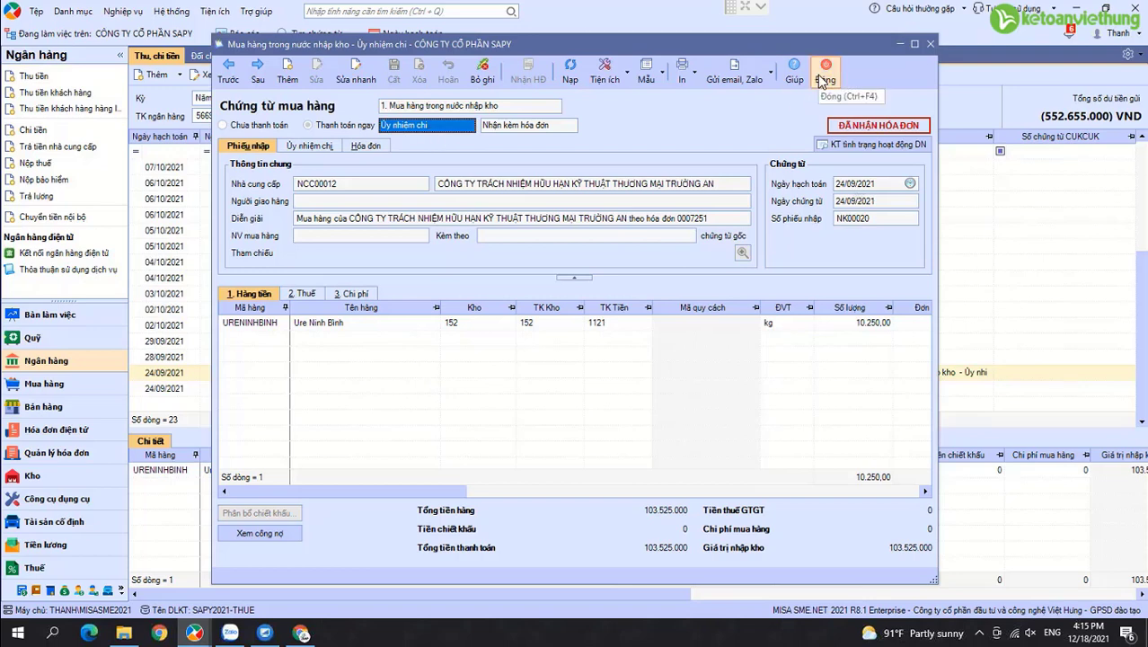
left_click(667, 511)
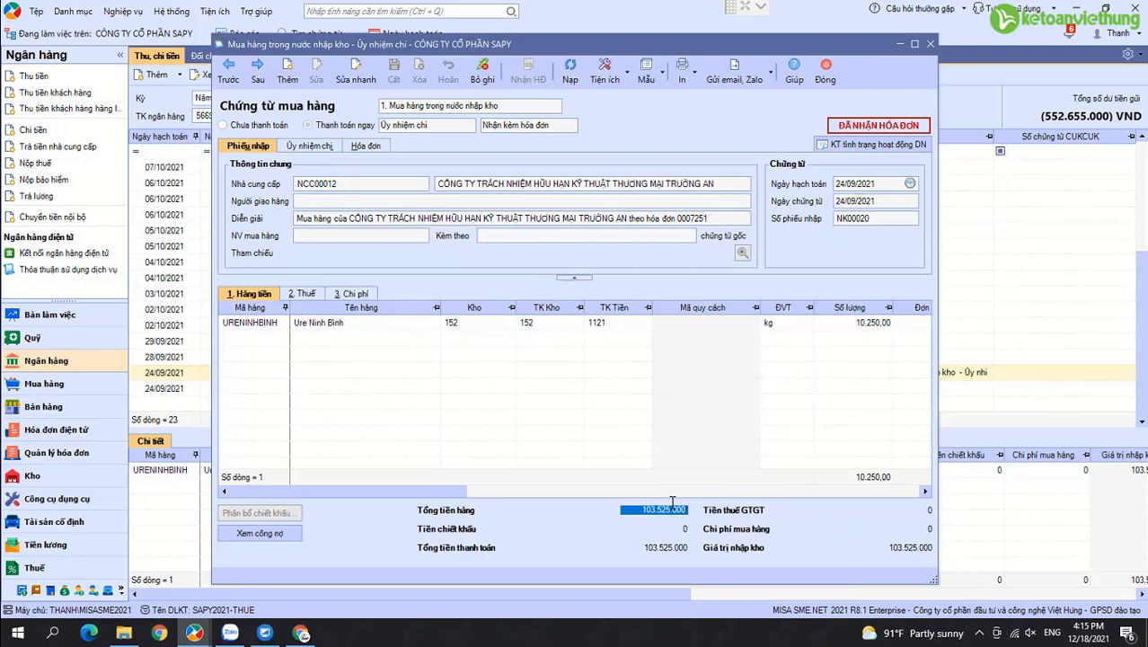
left_click(409, 126)
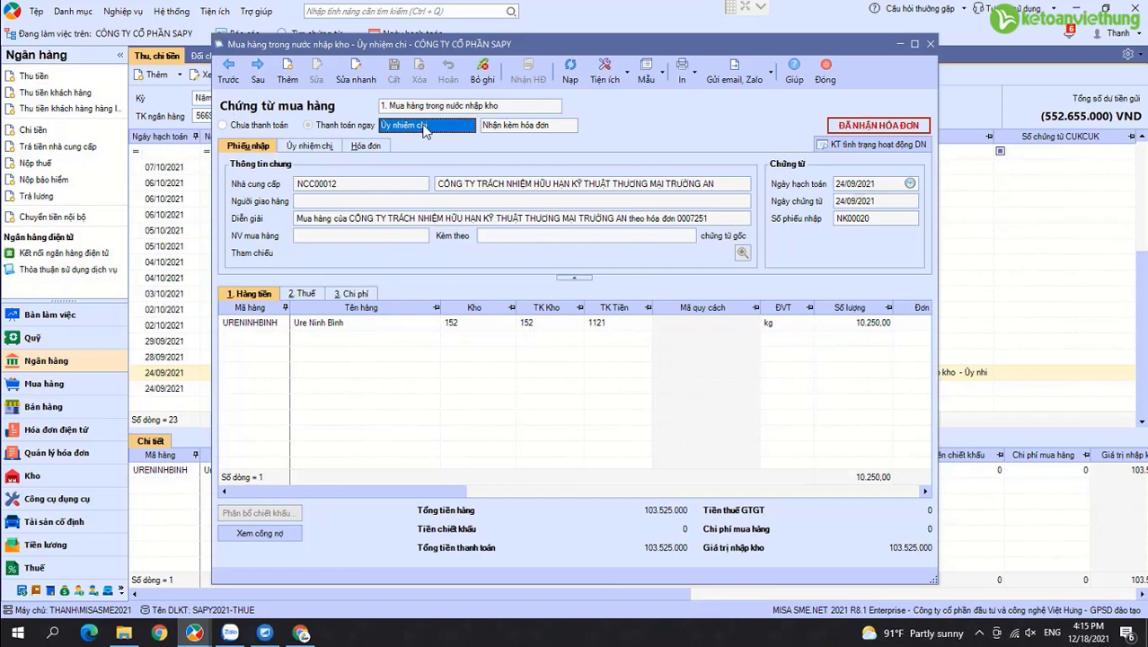
left_click(827, 68)
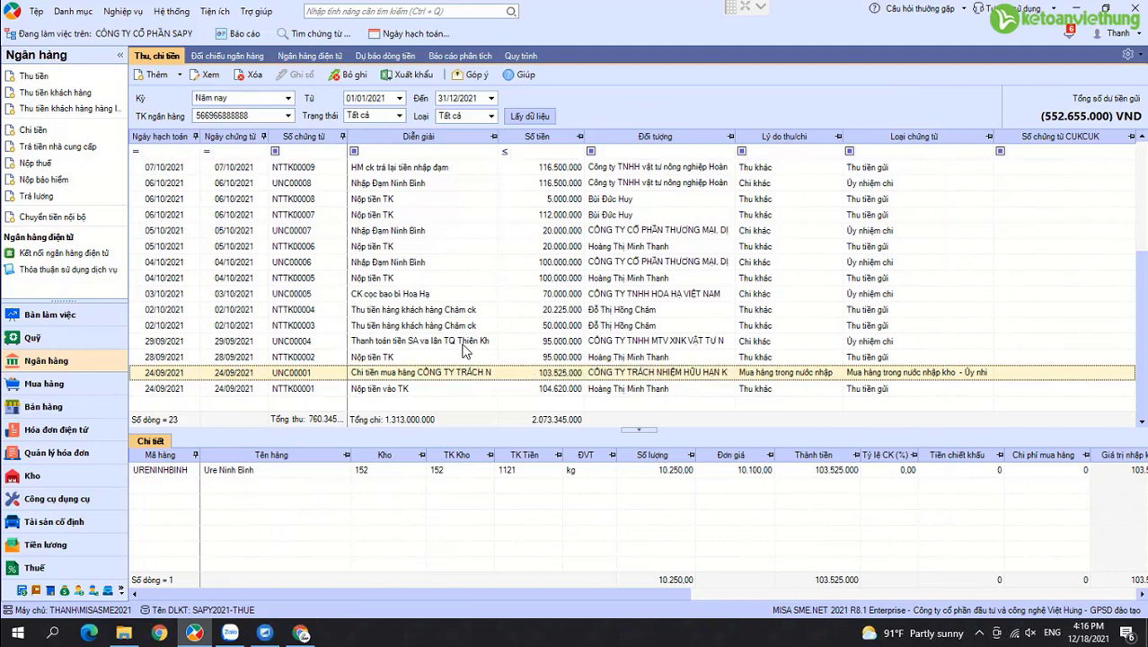
Check the posting of the 29/09/2021 SA supplier payment, and return to the materials inventory summary, dismissing its warning.
key("Up")
key("Up")
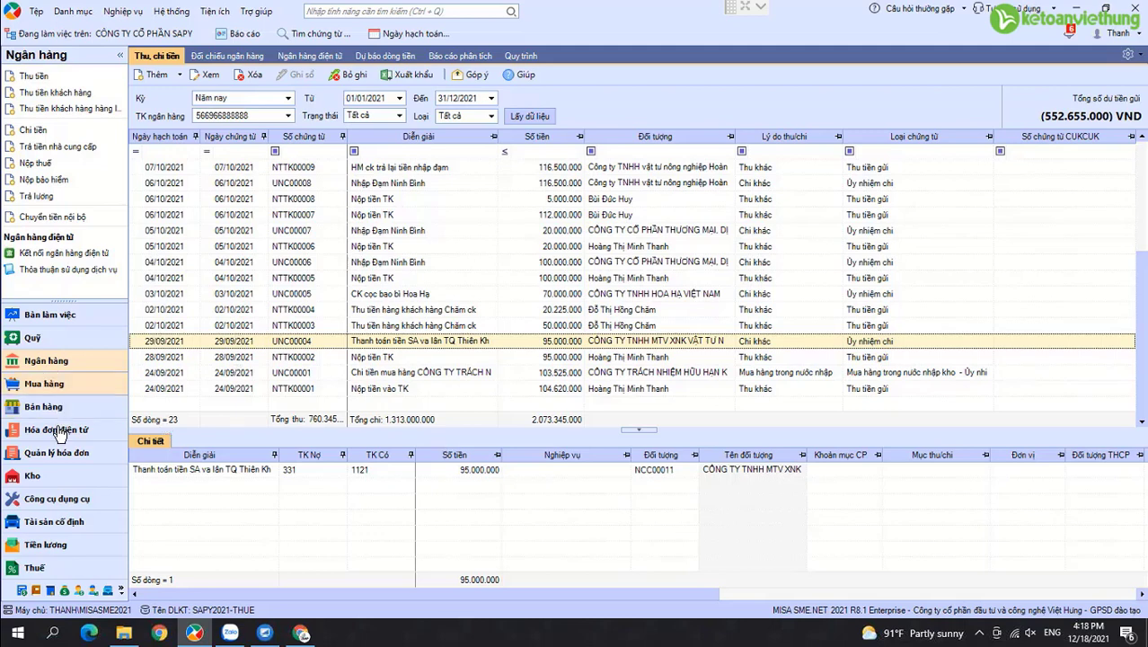
left_click(54, 477)
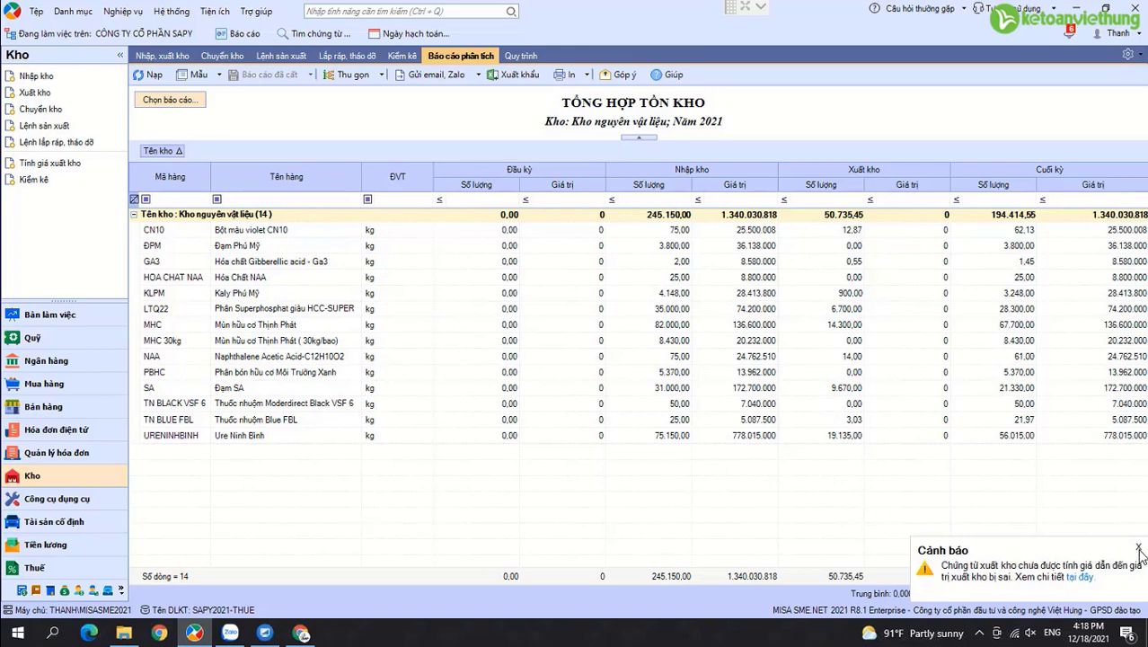
left_click(1139, 548)
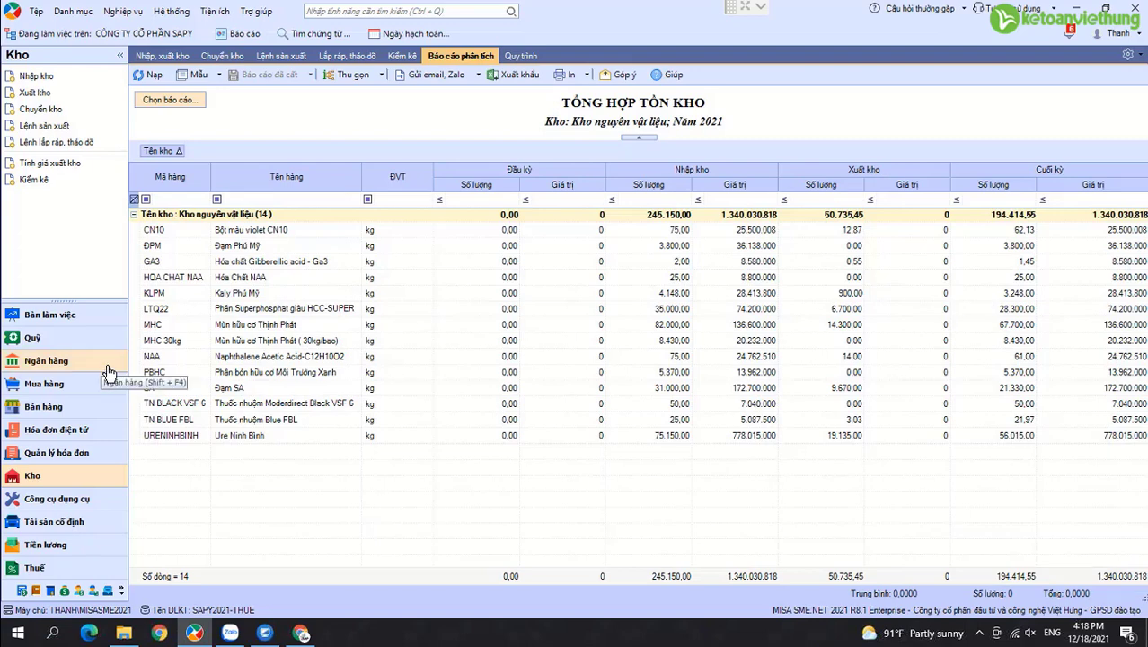
Review this year's recorded tools and equipment (CCDC), including QR code and MAYMOC, and check the cost allocation list.
left_click(59, 500)
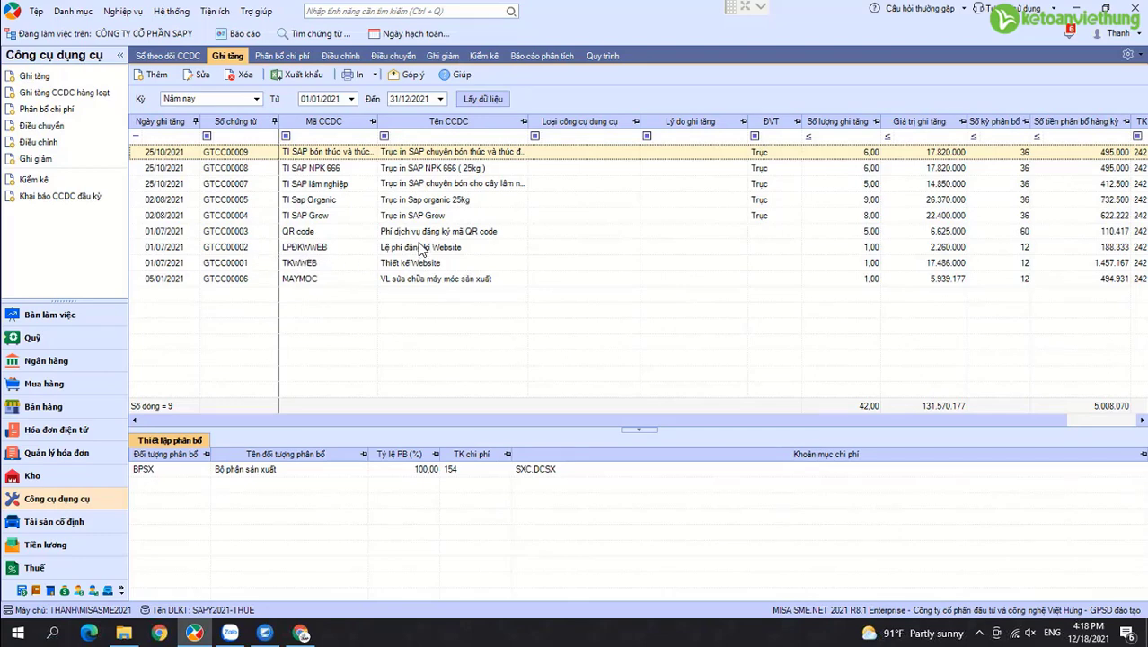
left_click(579, 234)
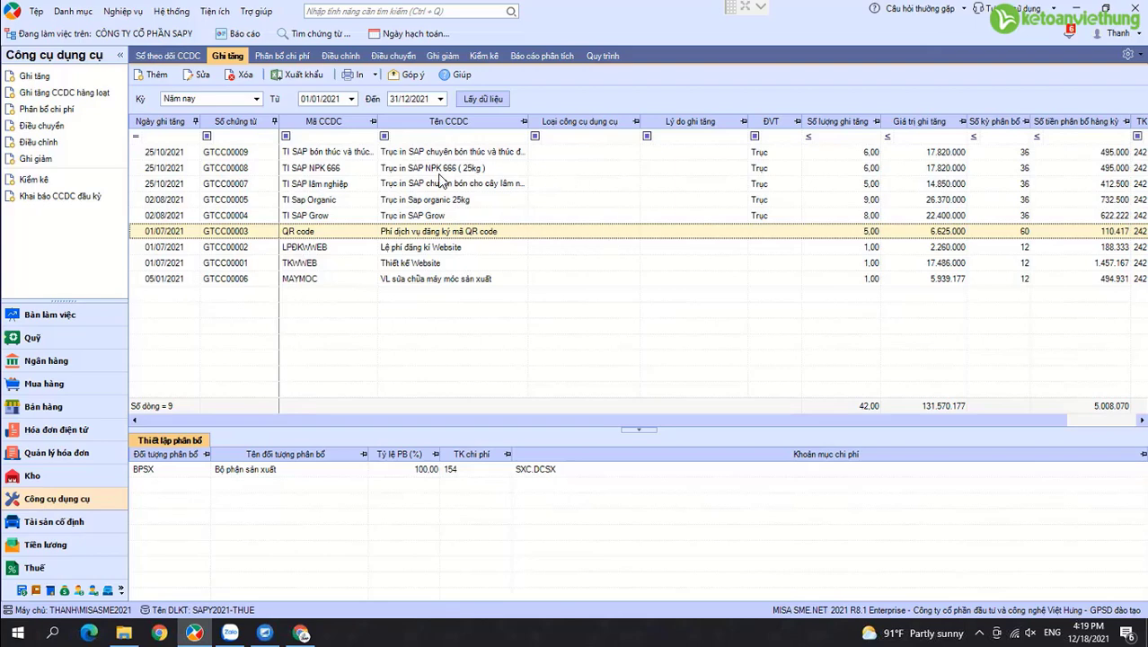
left_click(285, 58)
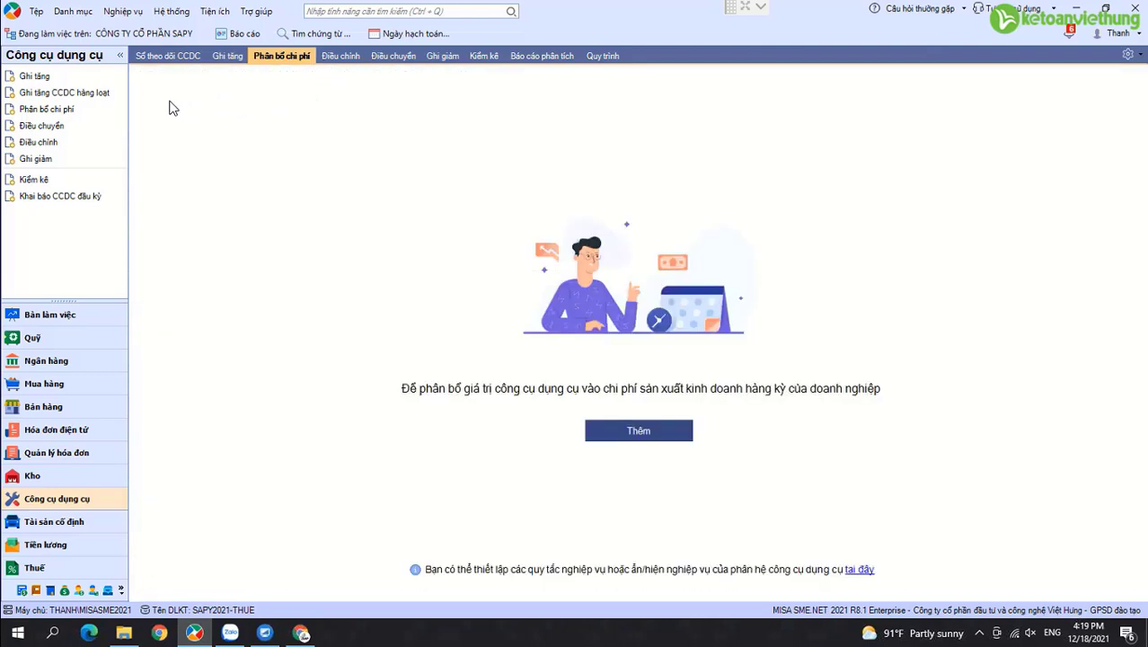
left_click(229, 59)
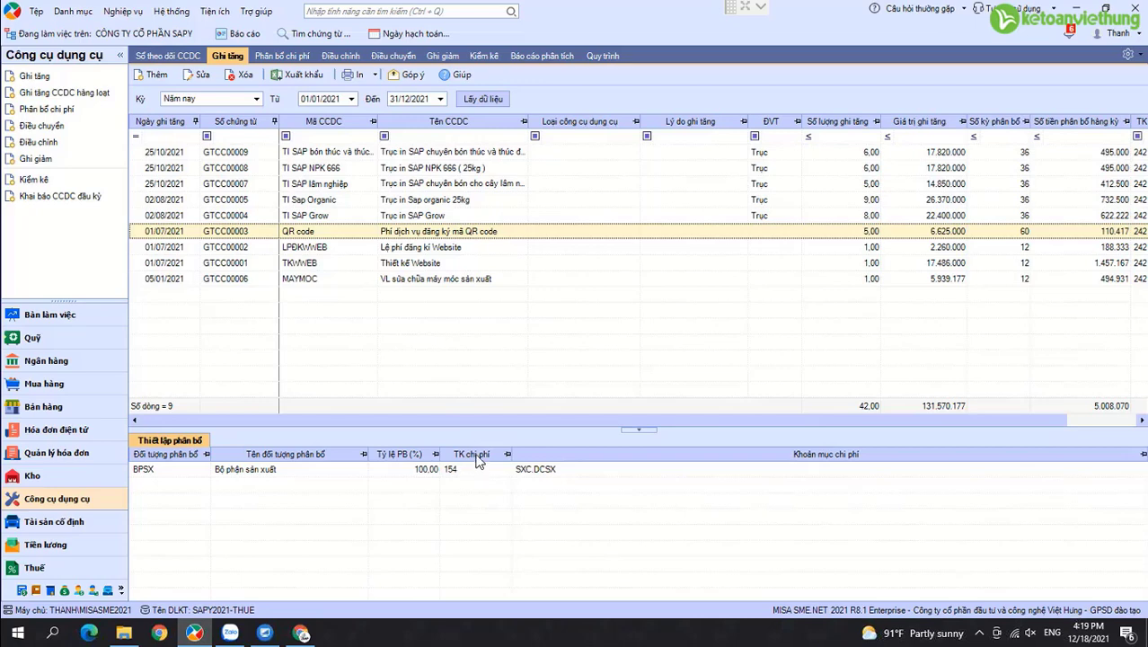
left_click(167, 280)
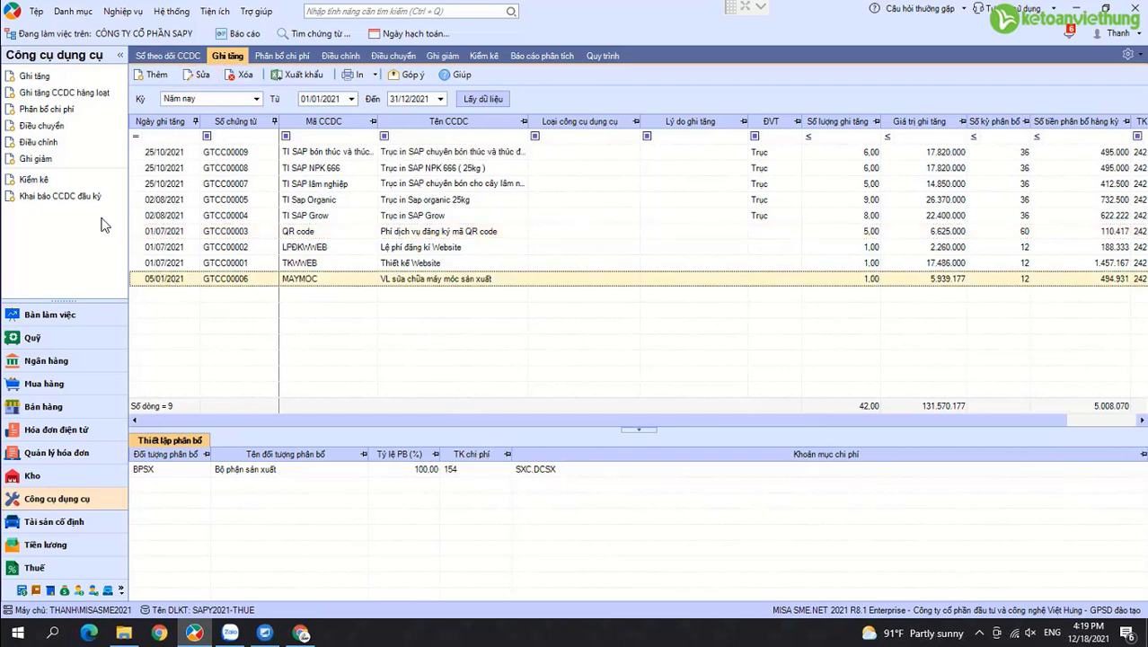
left_click(286, 55)
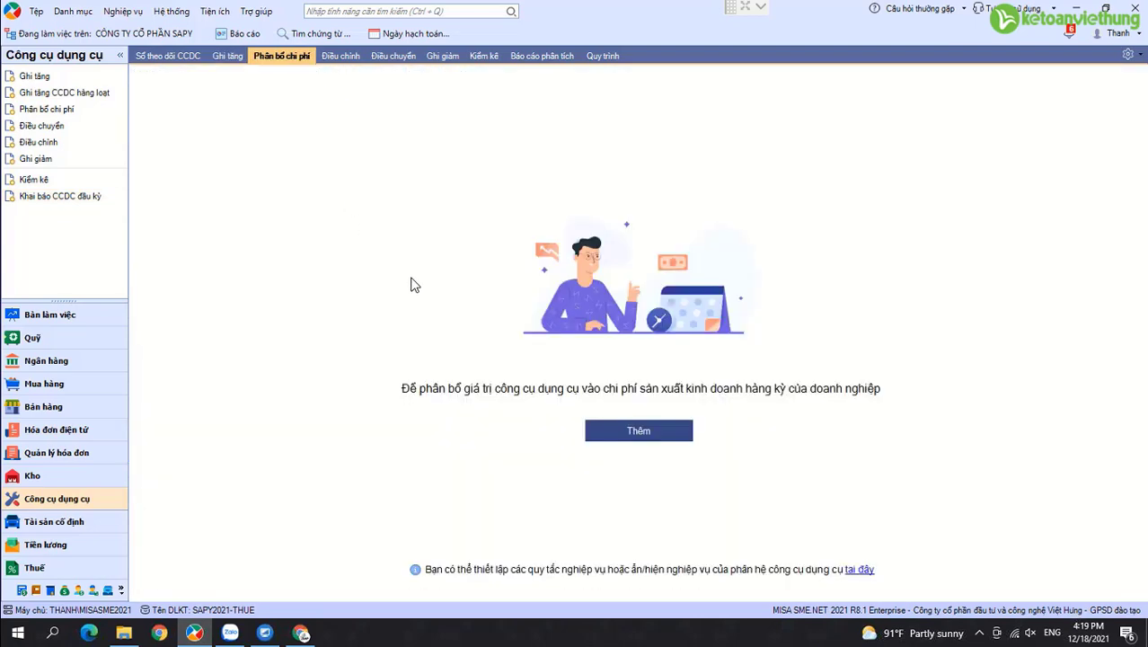
Create a tools and equipment (CCDC) cost allocation voucher for month 1 of 2021.
left_click(66, 109)
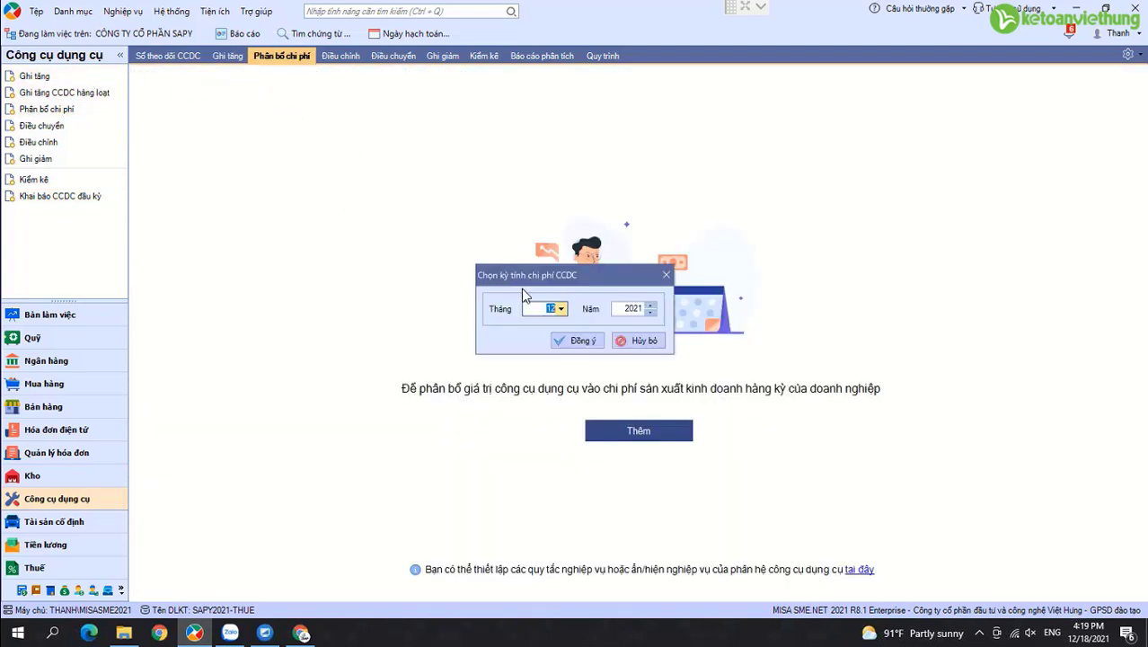
left_click(560, 309)
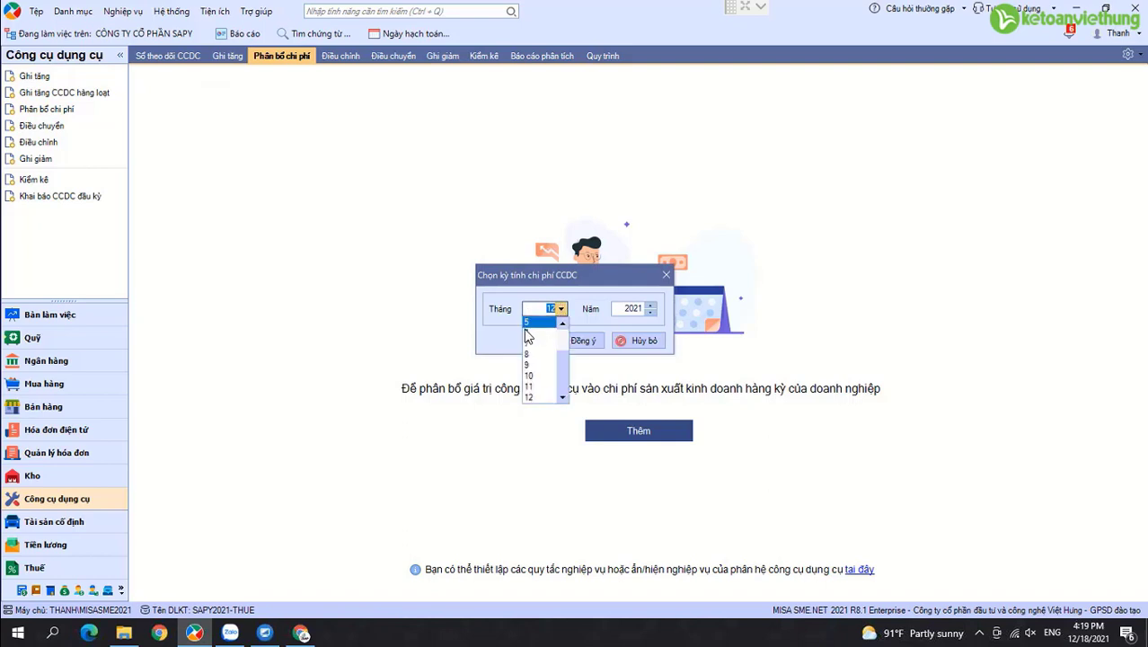
scroll(539, 350, "up", 2)
left_click(539, 323)
left_click(583, 342)
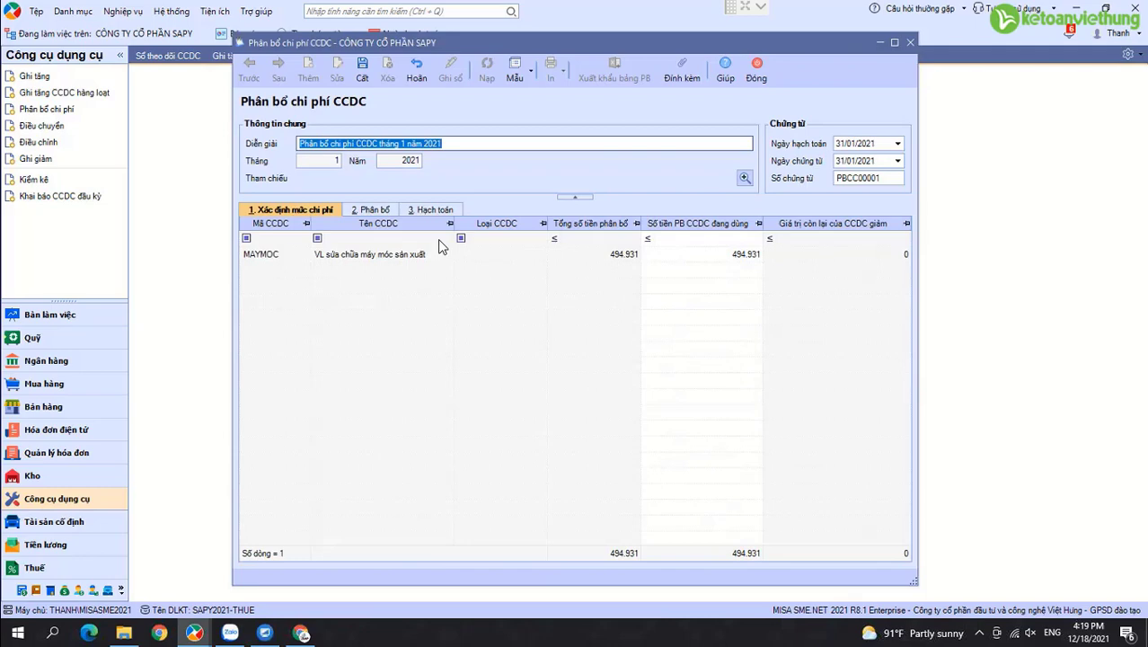
Review the month 1 allocation voucher's allocation line, its expense account, and its accounting entry.
left_click(371, 210)
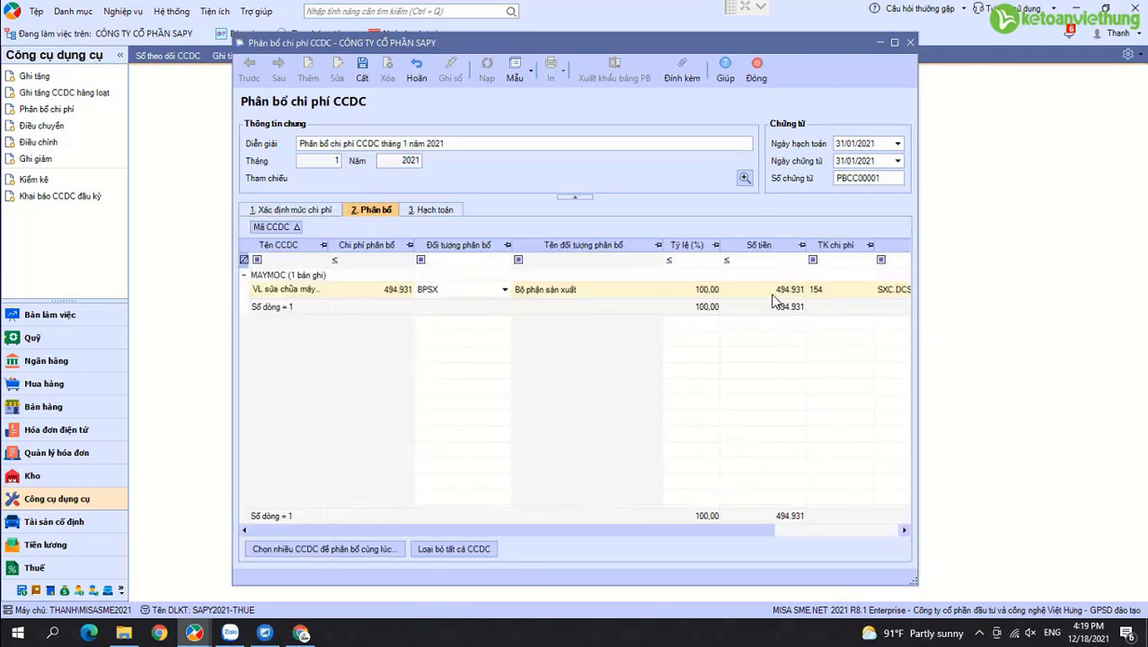
left_click(831, 290)
left_click(427, 212)
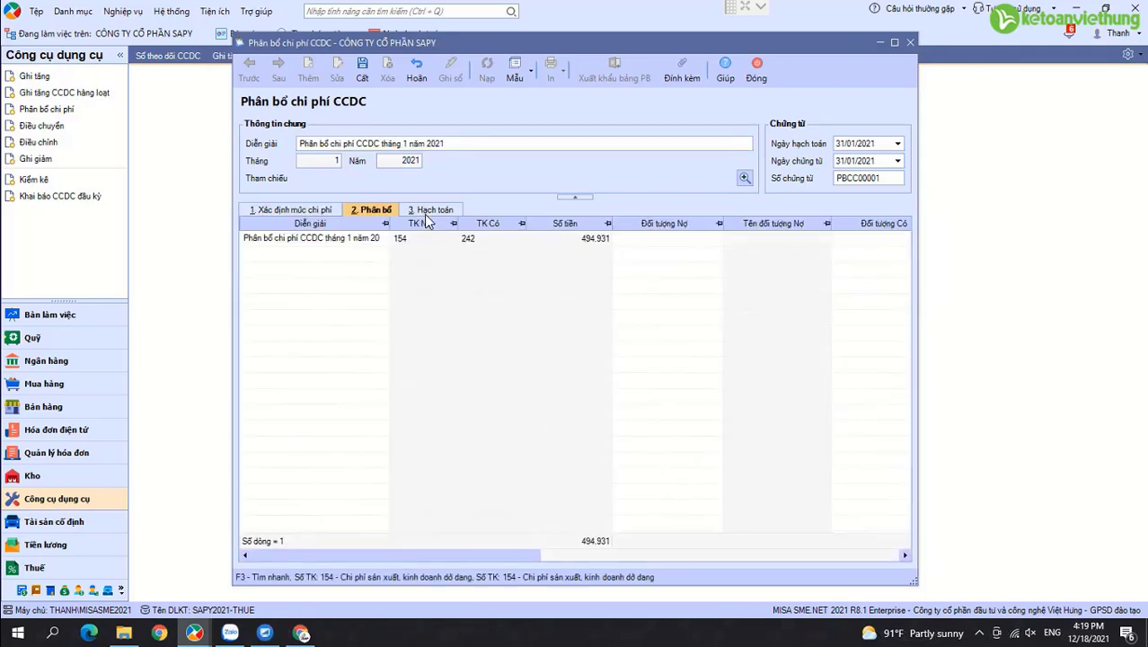
Check the debit and credit accounts of the month 1 allocation voucher, then save and close the voucher.
left_click(434, 240)
left_click(488, 242)
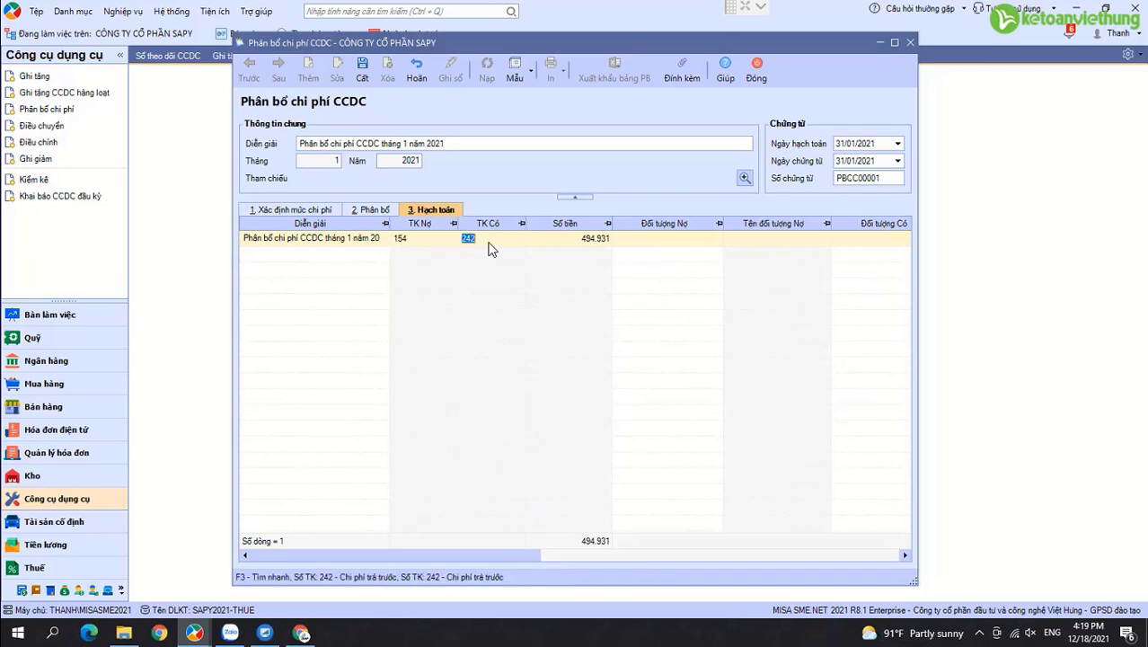
left_click(294, 210)
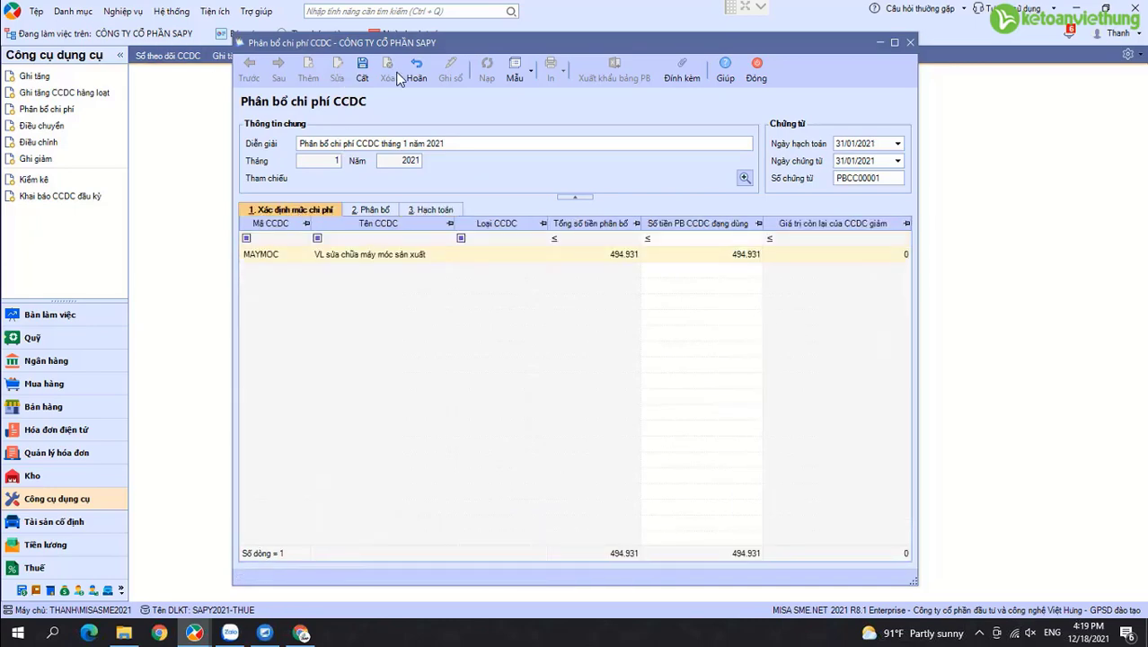
left_click(362, 72)
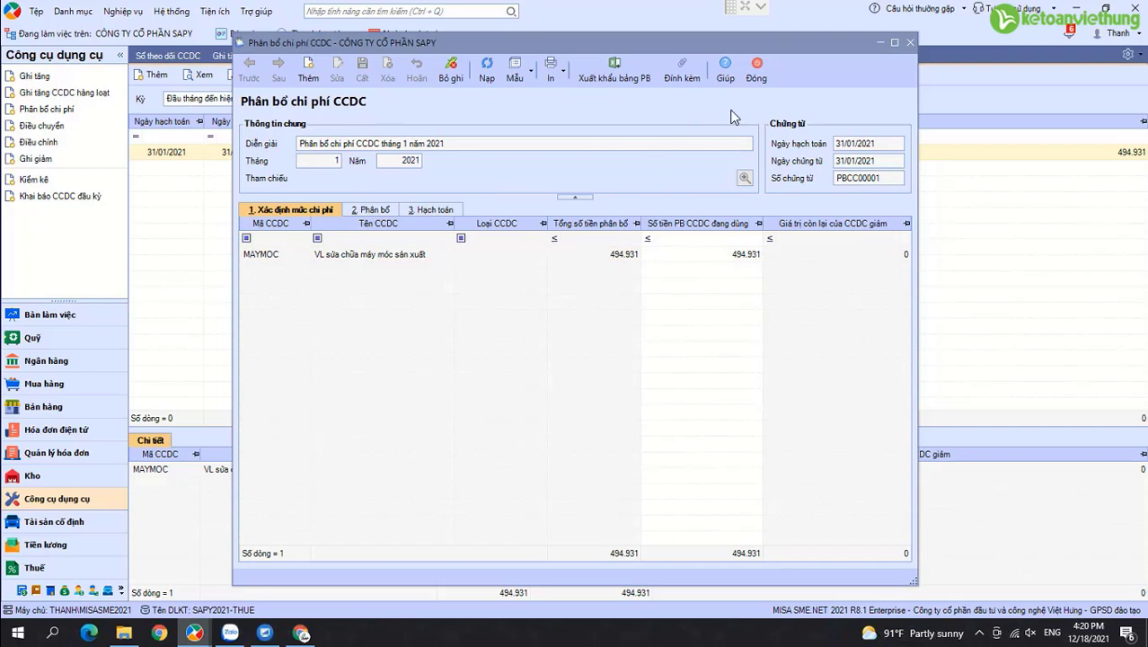
left_click(756, 70)
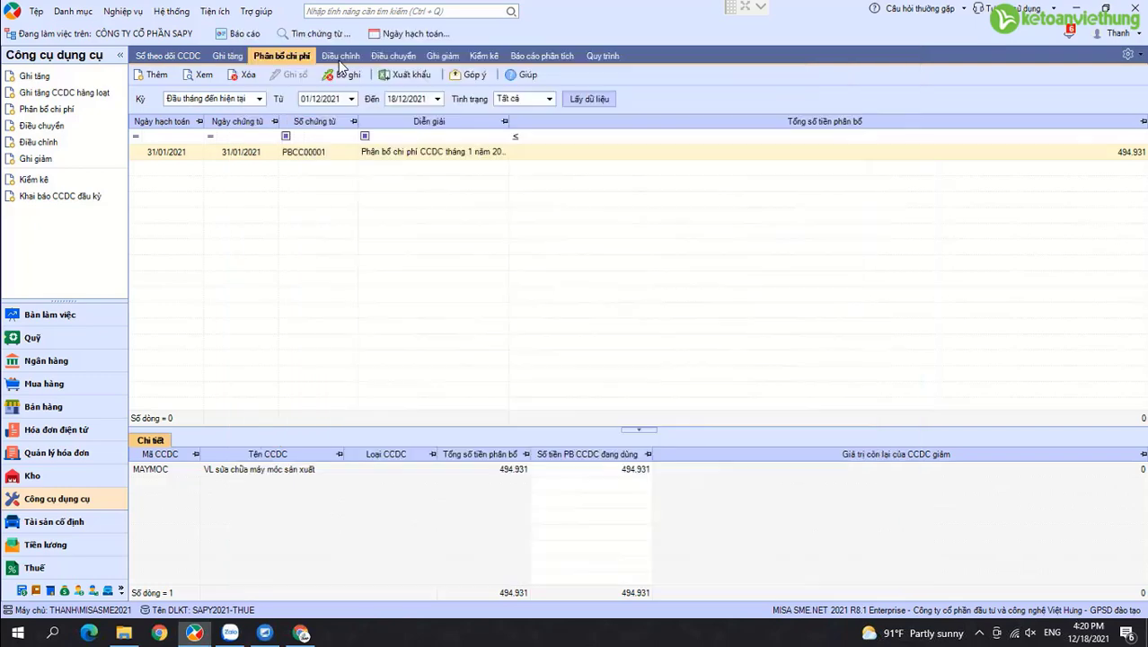
Review the recorded tools and equipment from the TI SAP printing cylinders down to MAYMOC, checking their allocation setup and expense account.
left_click(217, 56)
left_click(350, 154)
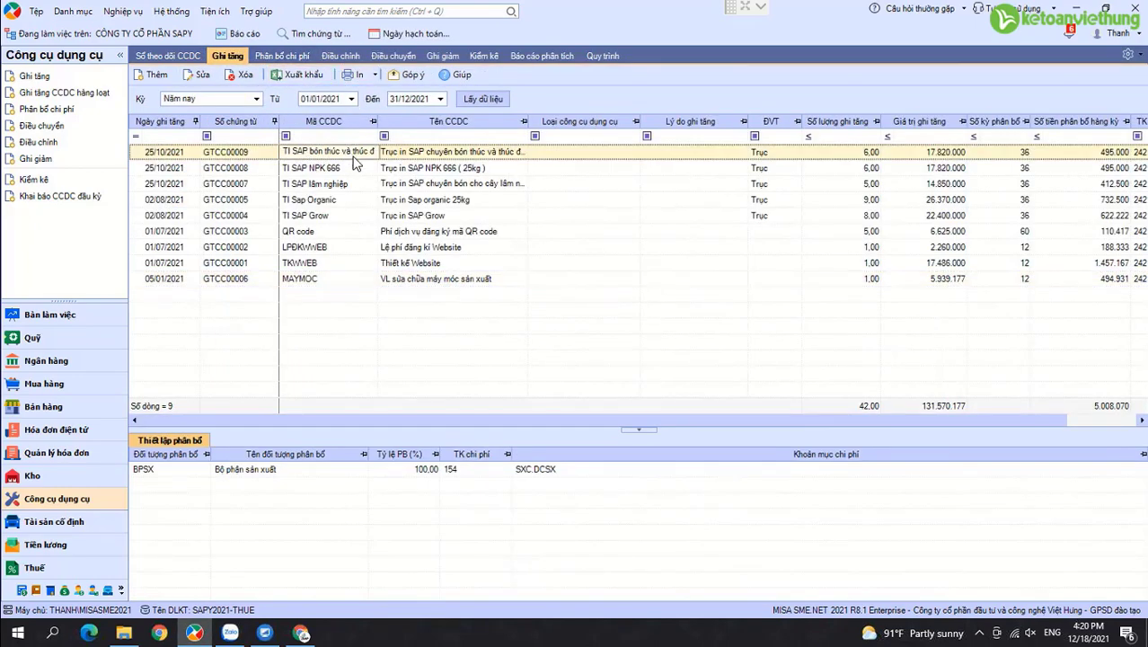
left_click(454, 469)
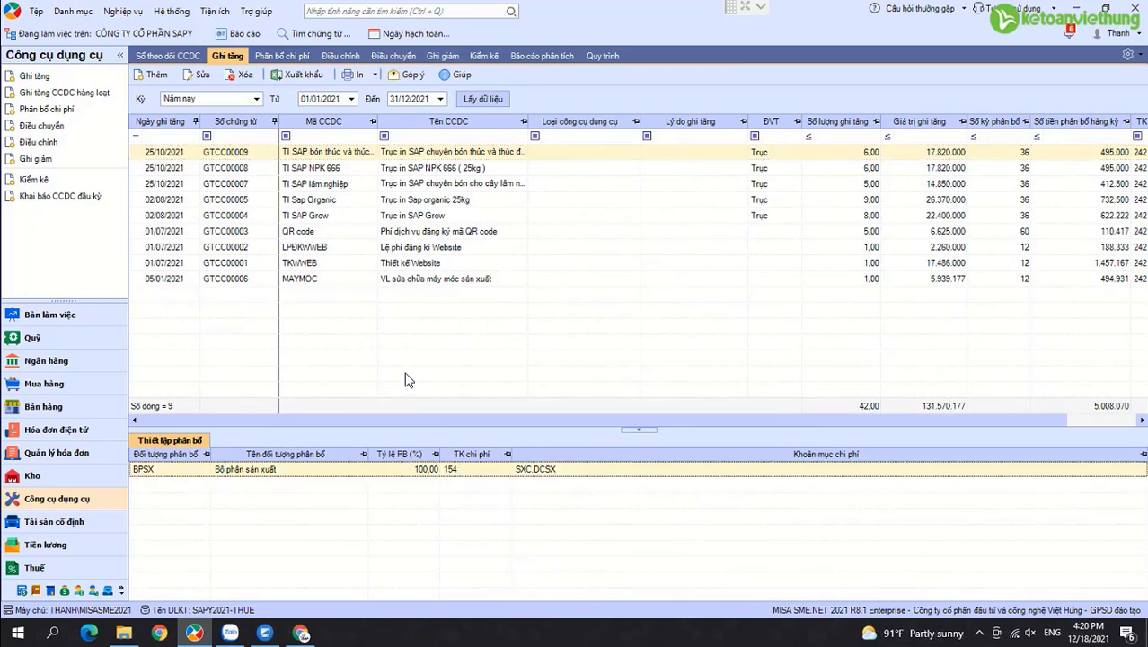
left_click(339, 168)
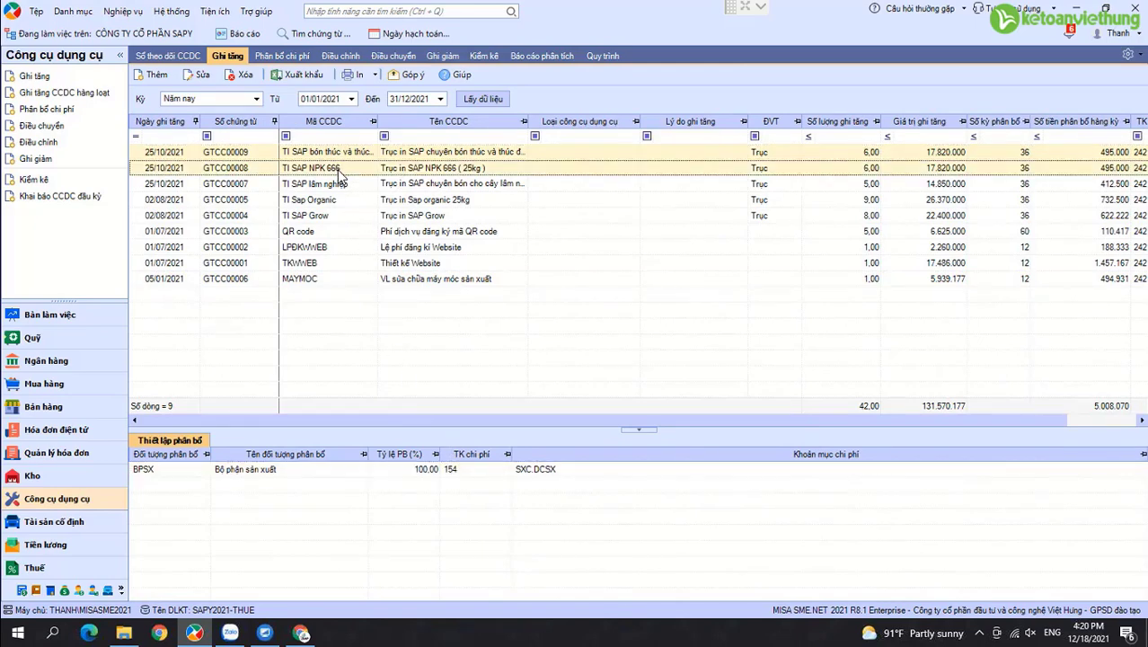
left_click(458, 469)
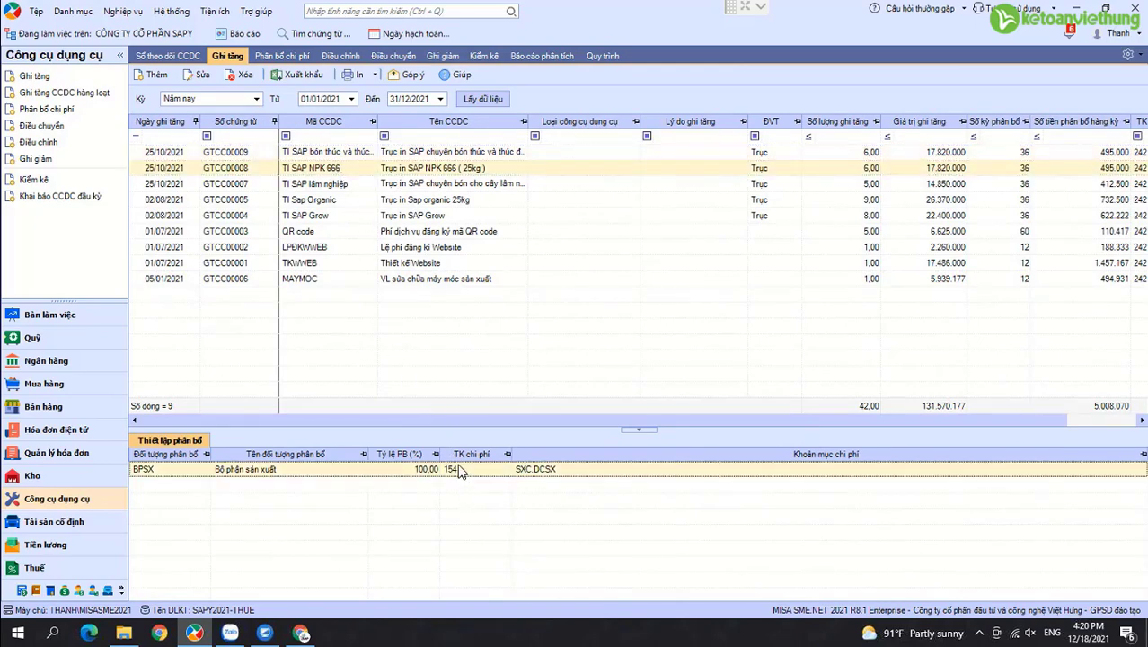
left_click(379, 184)
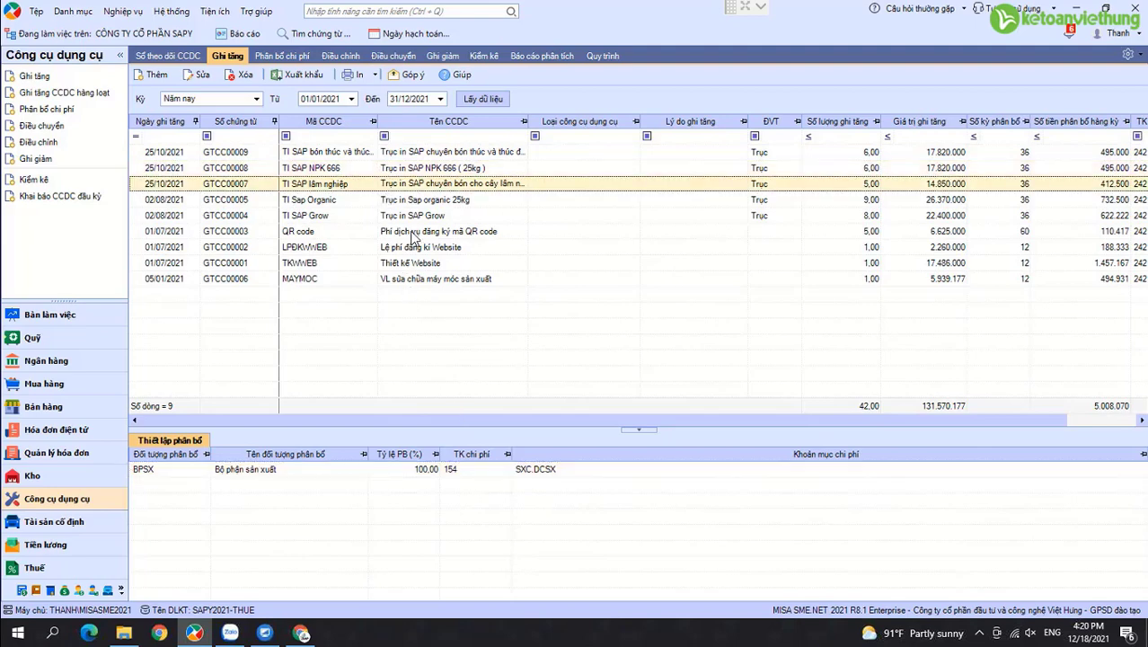
left_click(473, 473)
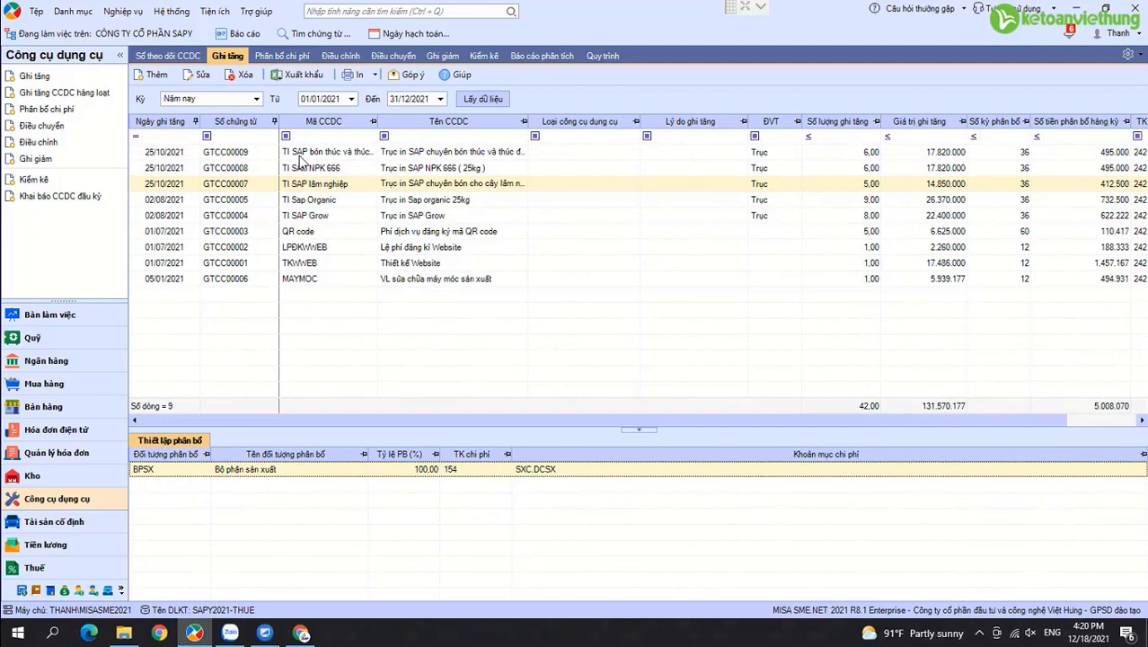
key("Down")
key("Down")
key("Down")
key("Down")
key("Down")
key("Down")
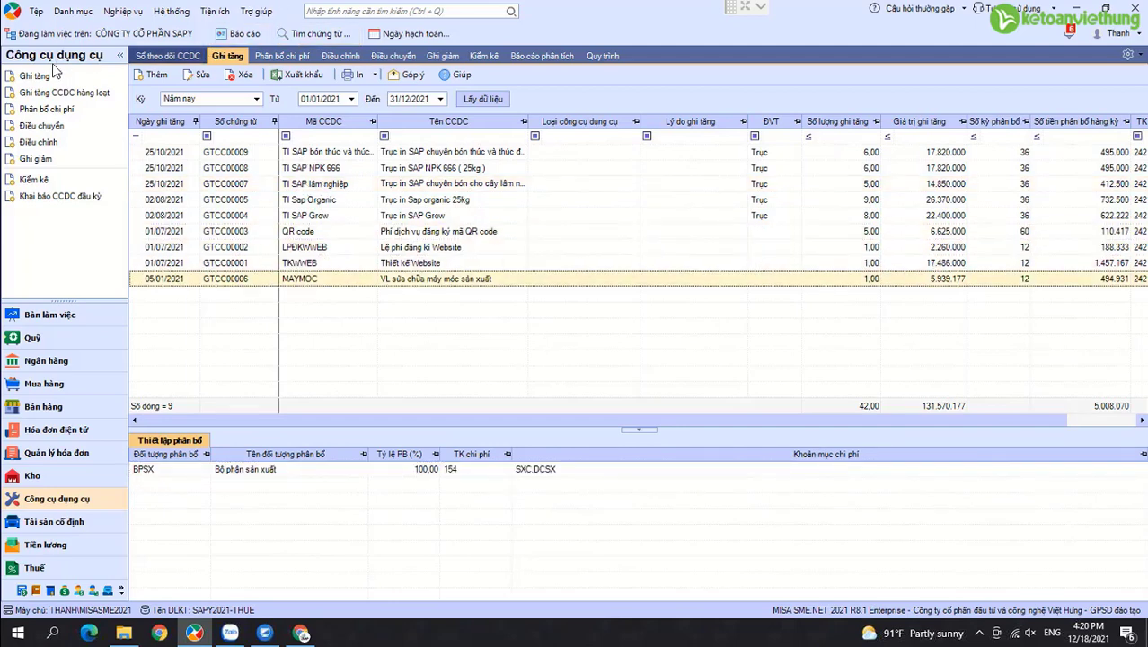
Search this year's purchases not through the warehouse (Mua hàng không qua kho) for bulk CCDC recording, then cancel the bulk recording.
left_click(60, 91)
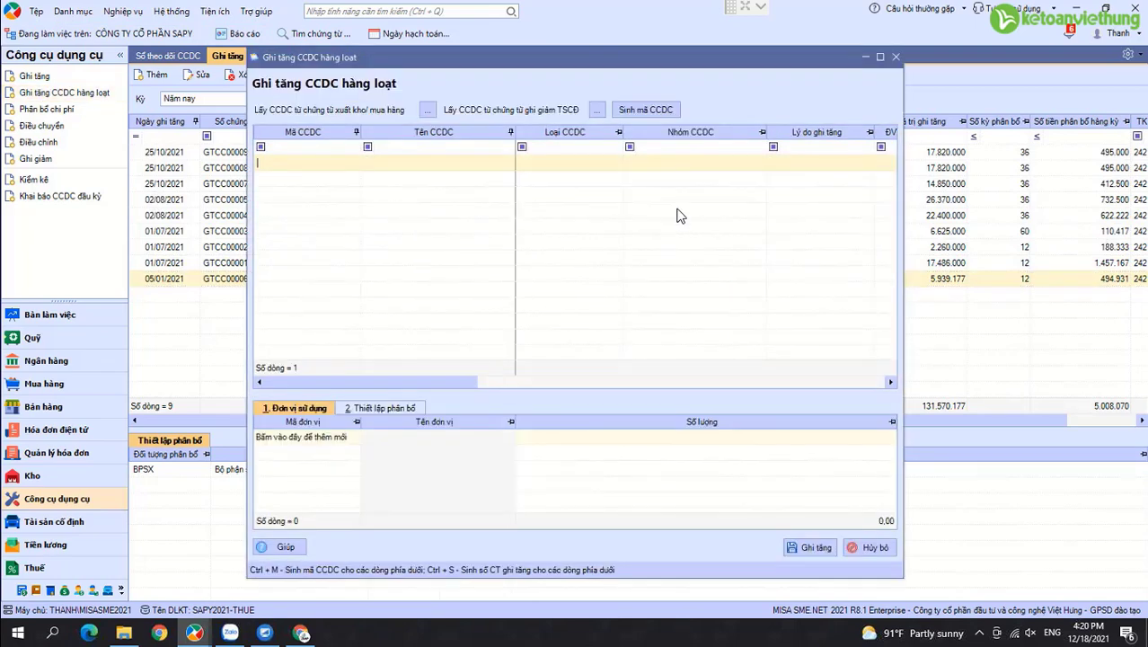
left_click(426, 111)
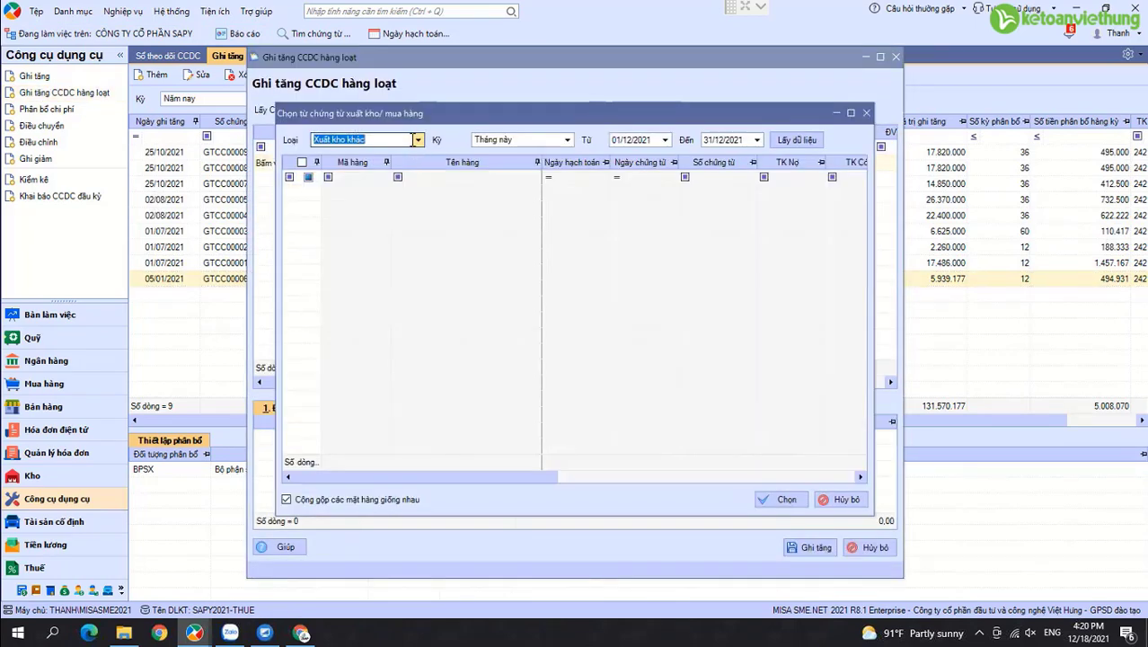
left_click(419, 140)
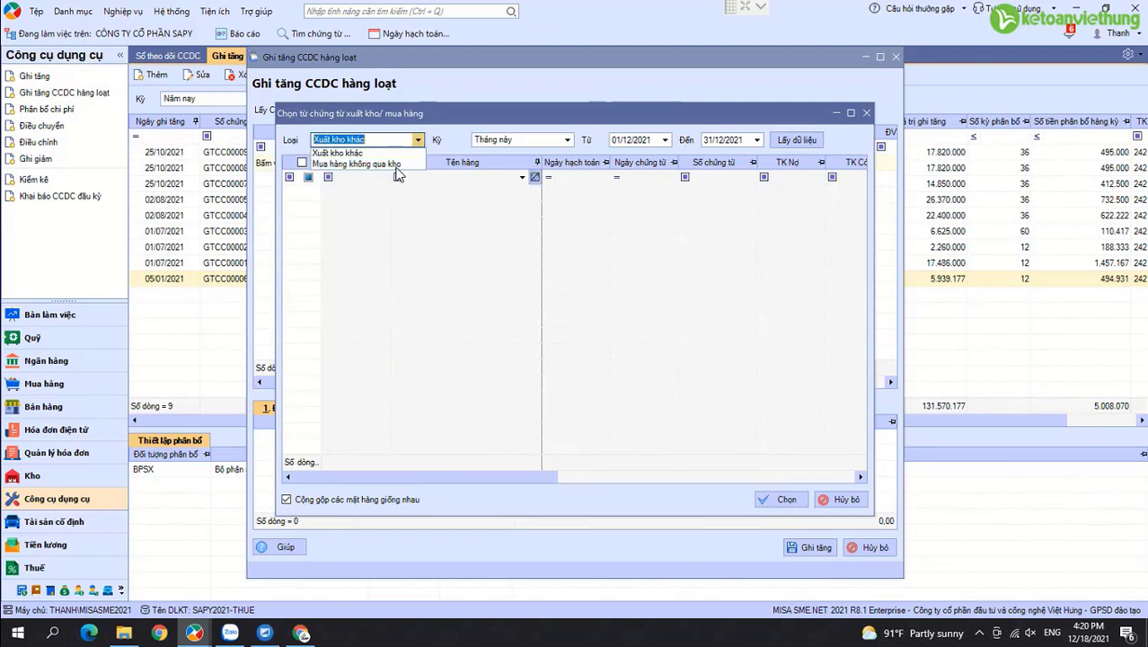
left_click(395, 165)
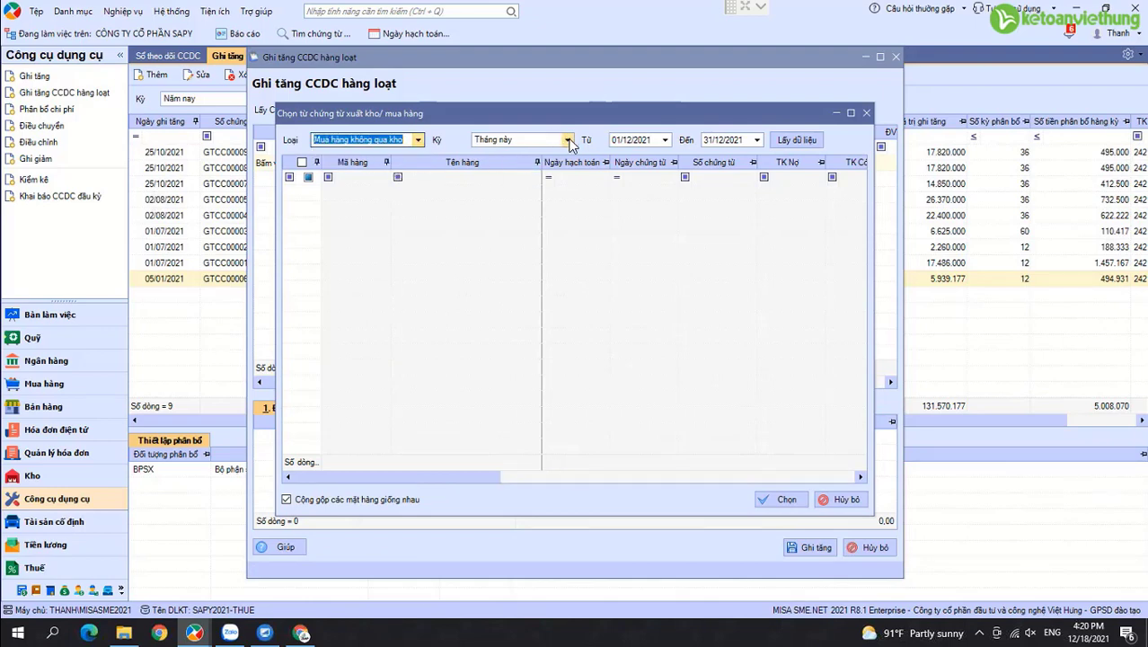
left_click(569, 144)
left_click(507, 196)
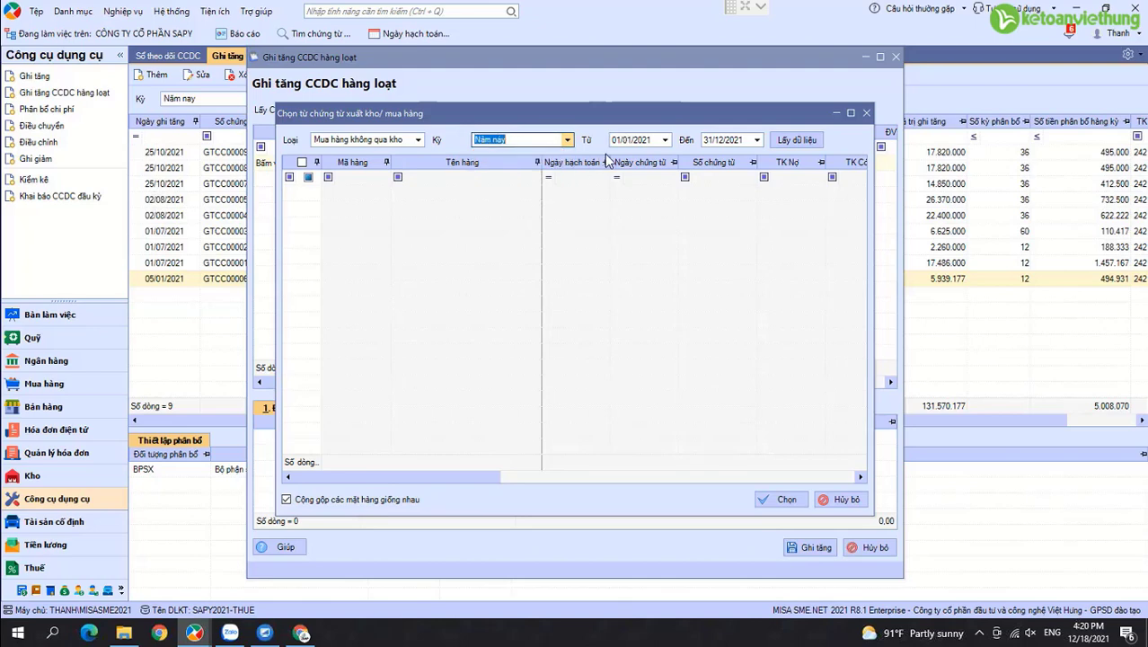
left_click(795, 142)
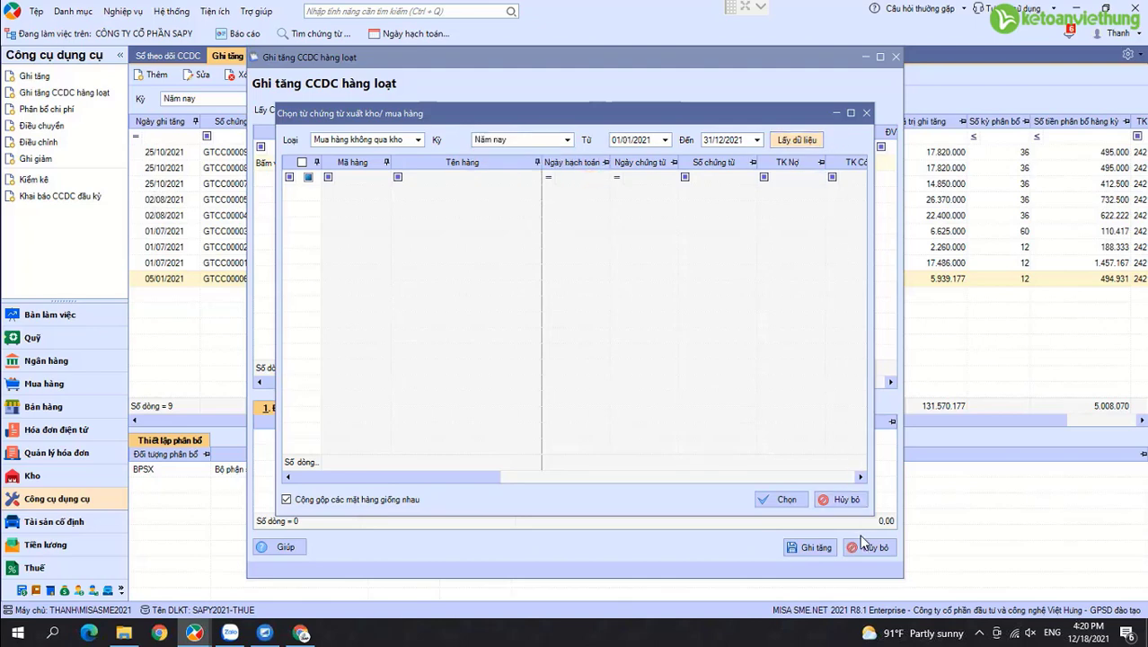
left_click(848, 498)
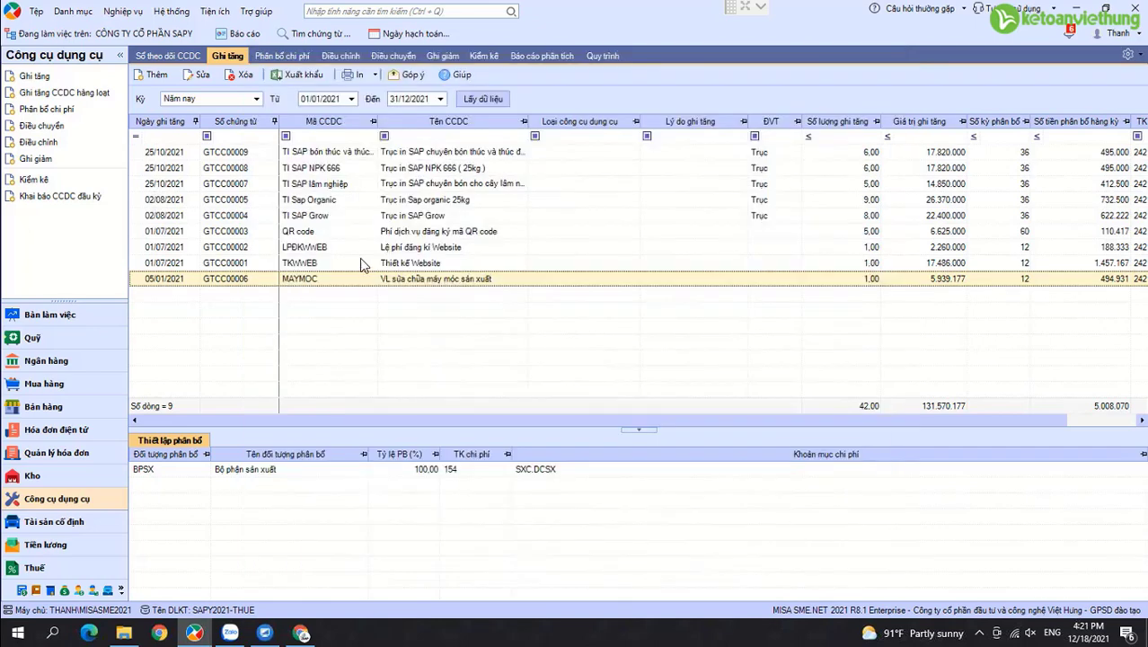
left_click(79, 111)
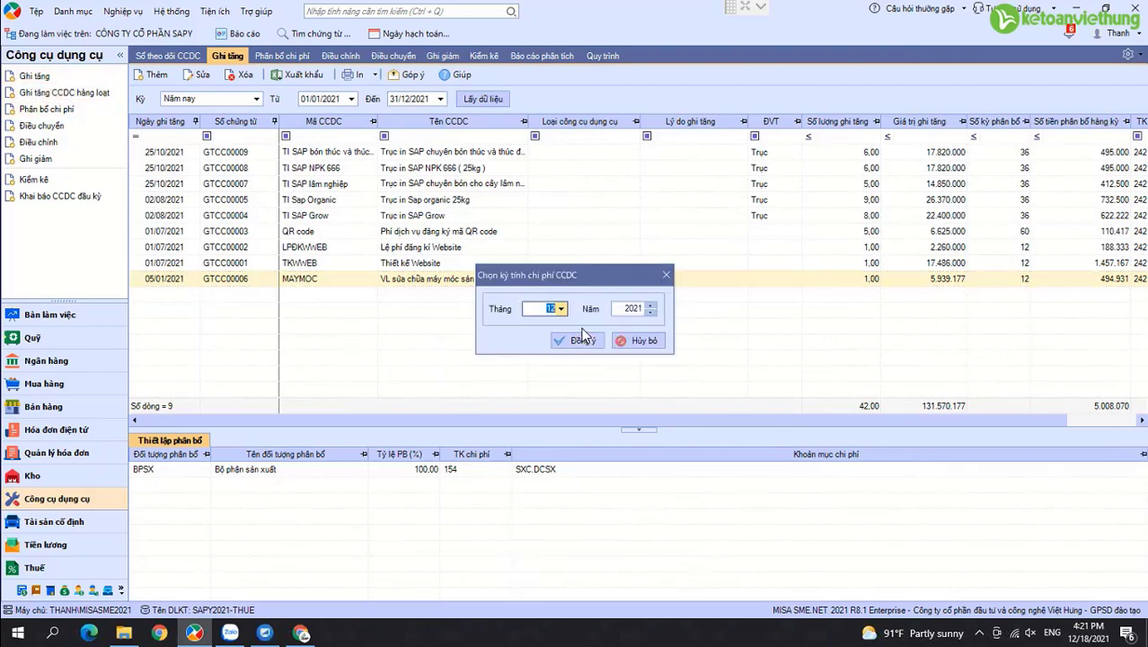
left_click(642, 351)
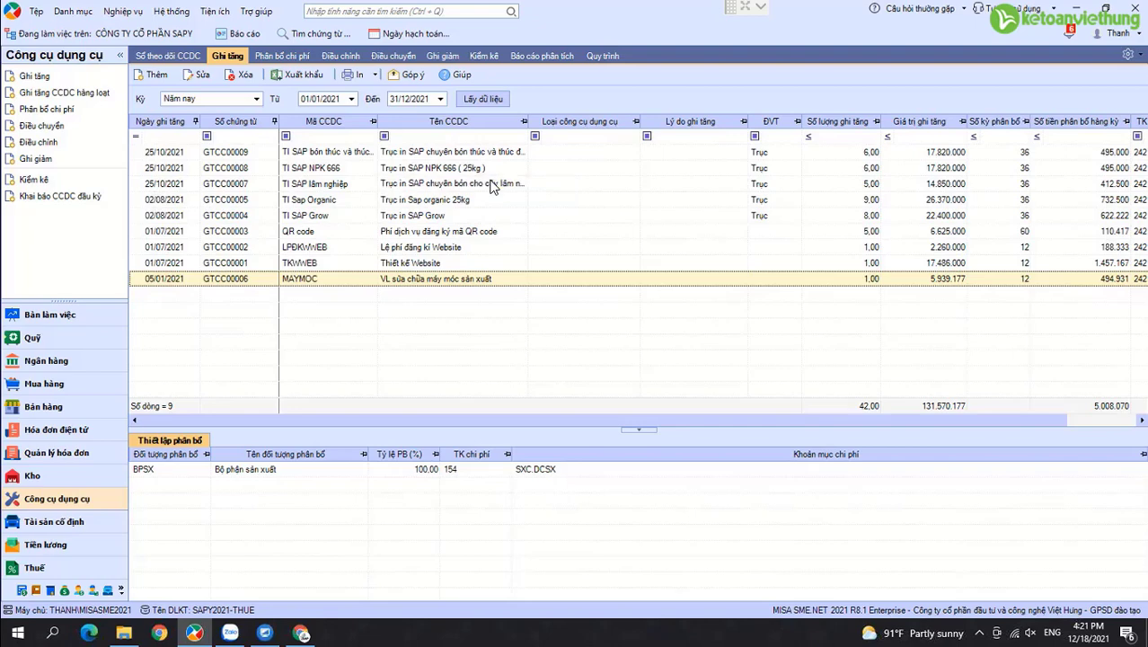
left_click(50, 110)
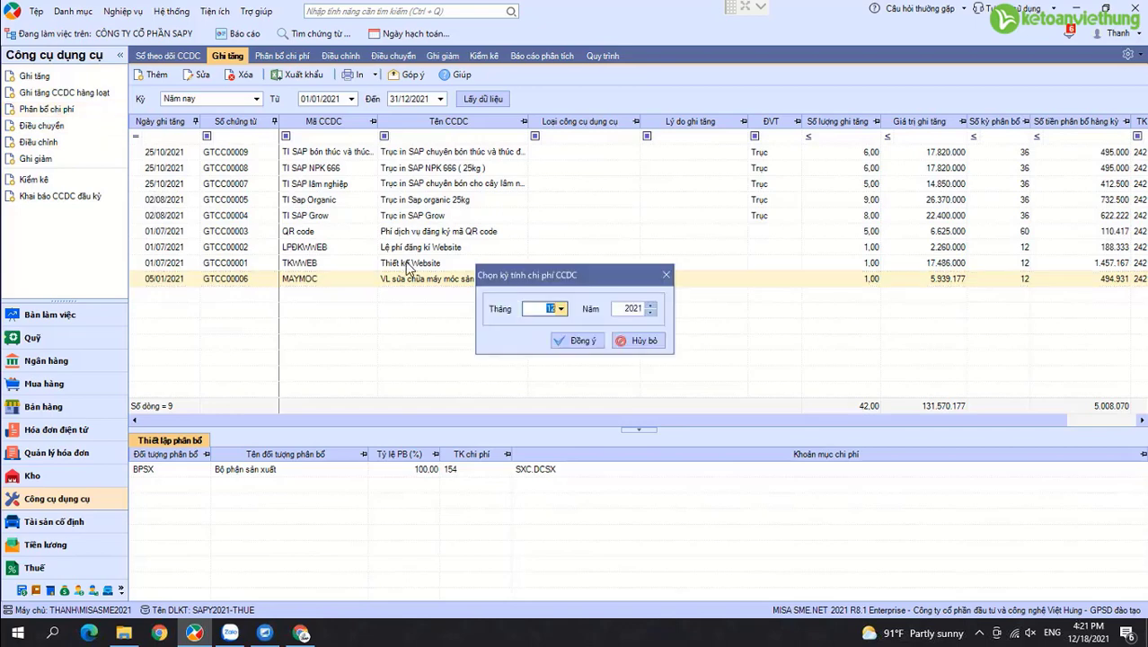
left_click(561, 309)
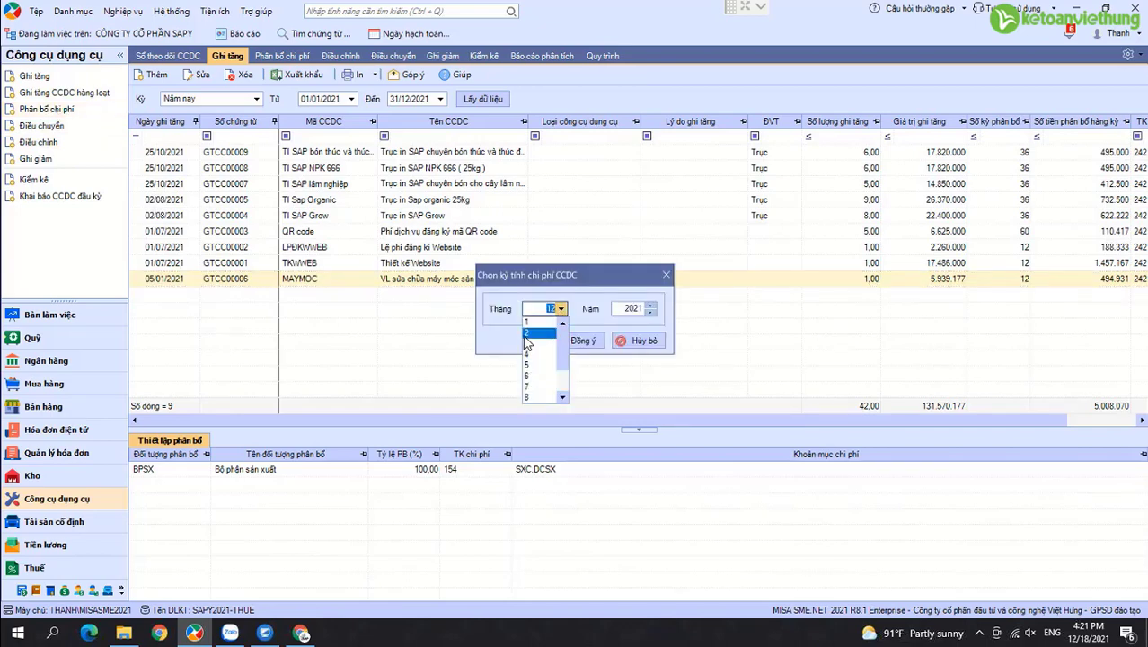
left_click(526, 335)
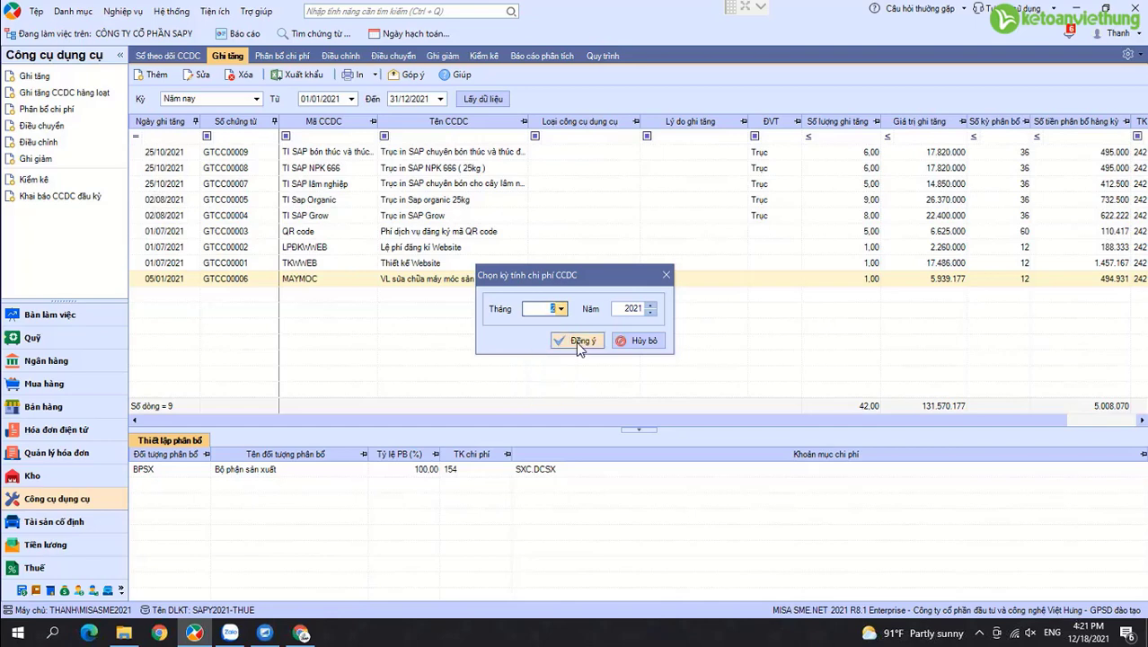
left_click(641, 340)
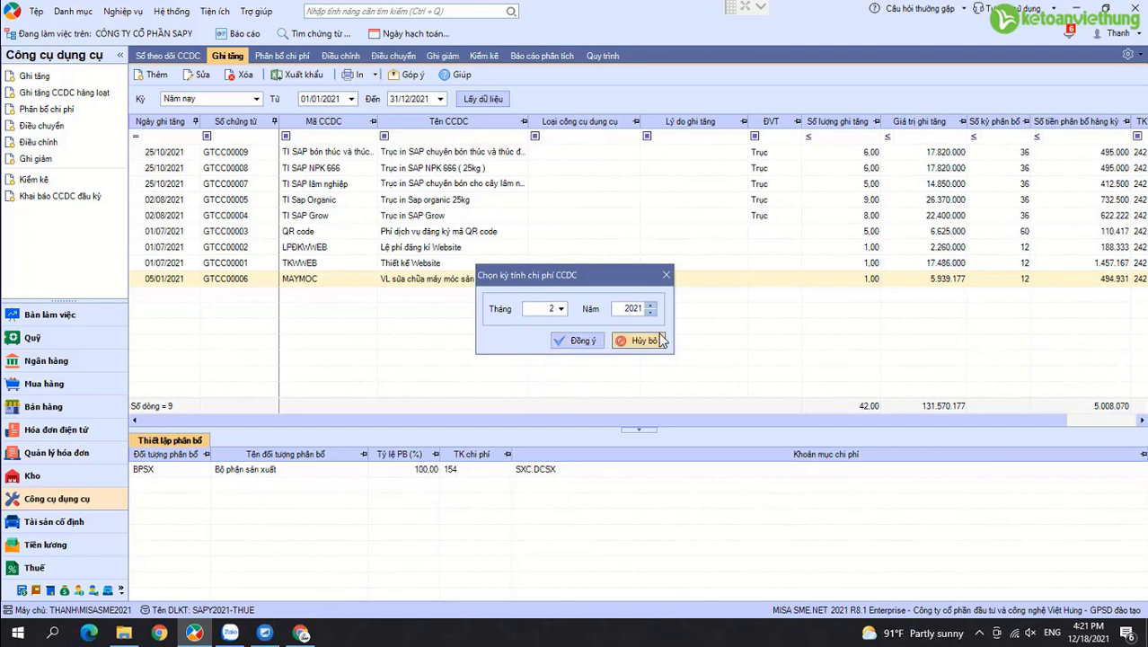
Load the CCDC cost allocation vouchers for this year (Năm nay).
left_click(282, 56)
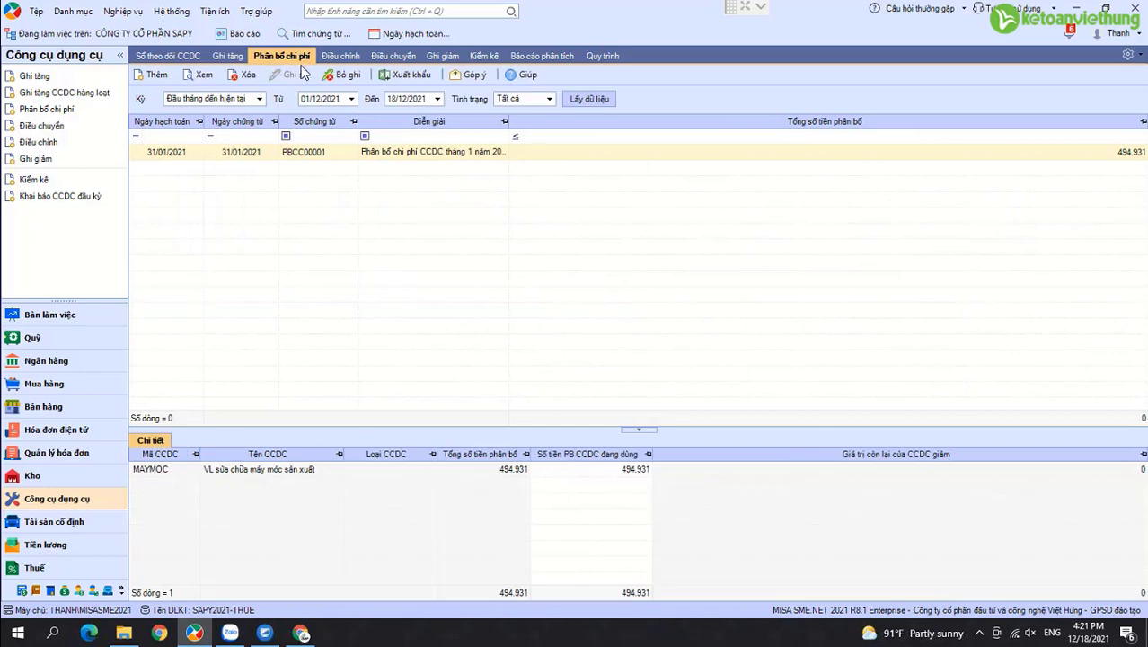
left_click(260, 99)
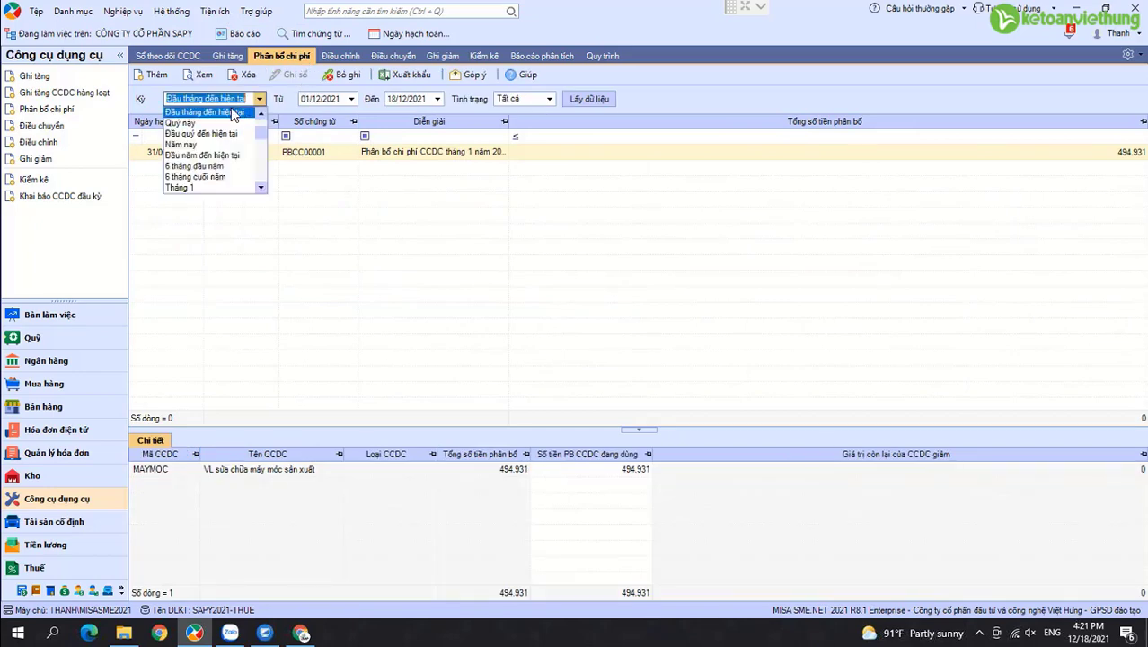
left_click(214, 146)
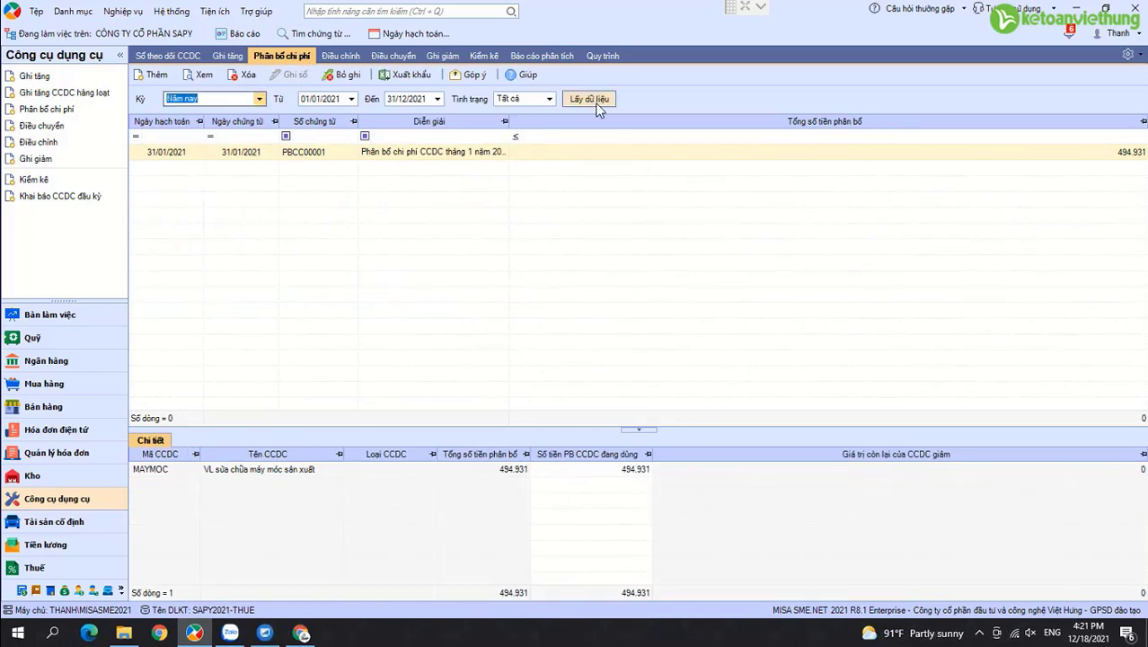
left_click(589, 99)
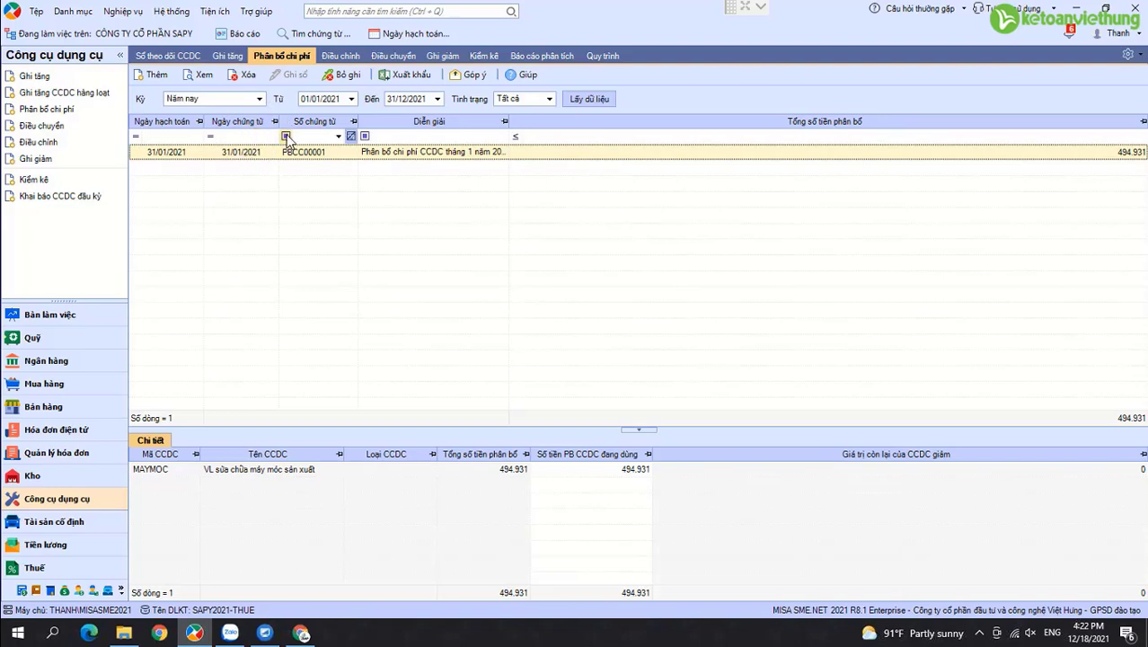
Check the fixed asset register and asset increases, return to the CCDC allocation list, and view the general ledger's other vouchers (Chứng từ NVK).
left_click(65, 530)
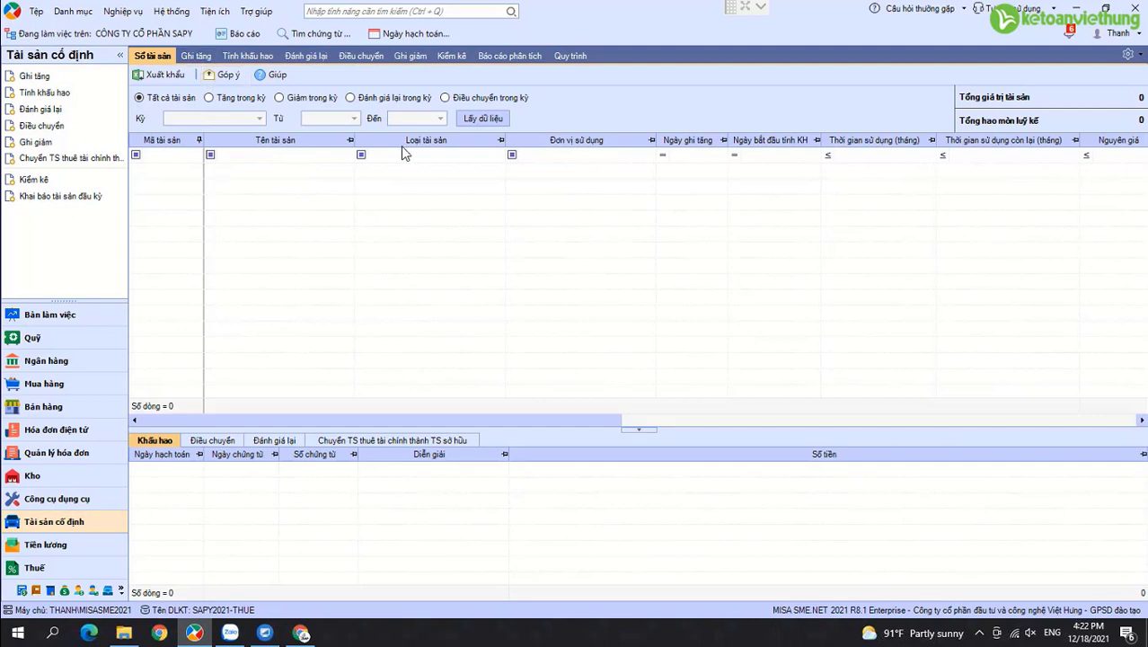
left_click(196, 56)
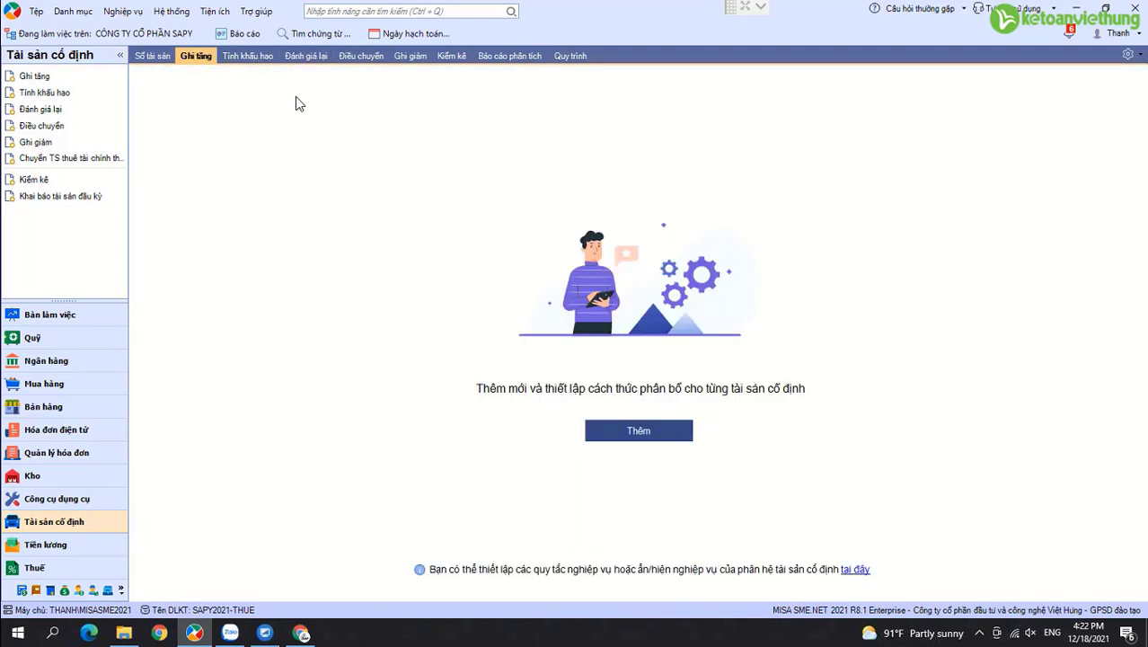
left_click(76, 499)
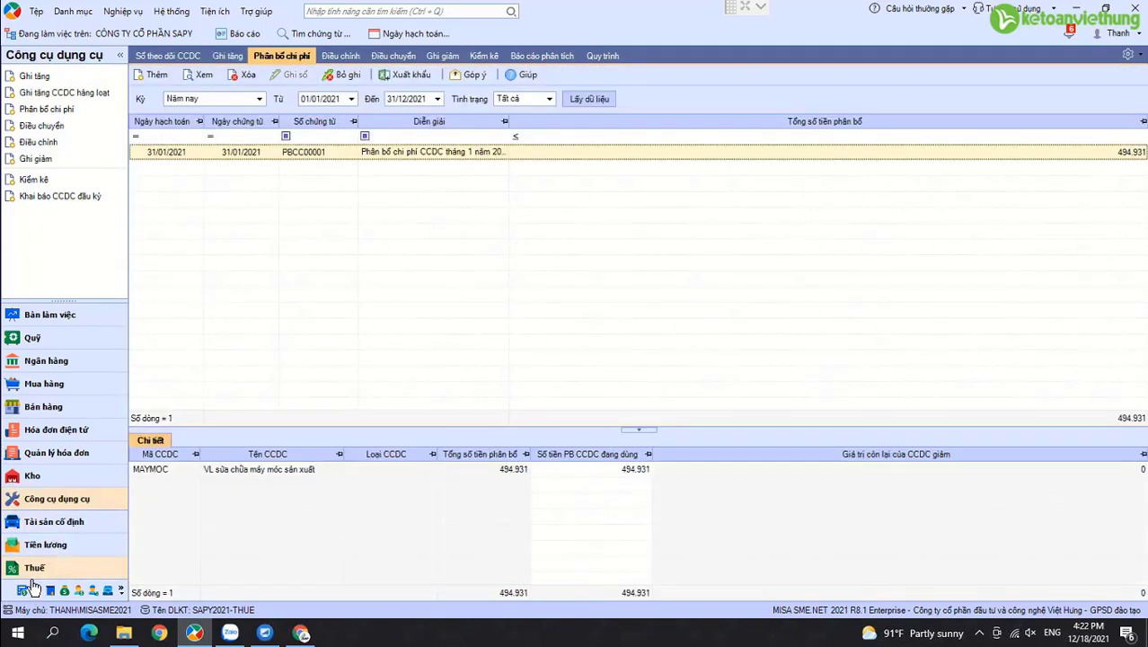
left_click(37, 591)
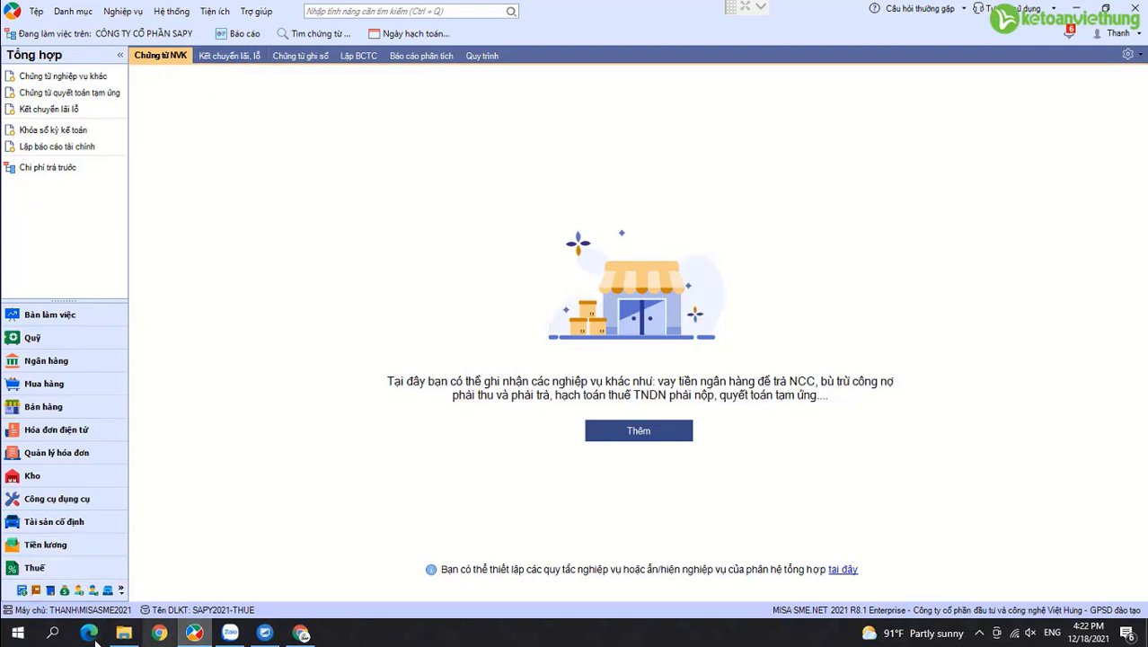
Review the inventory production orders (Lệnh sản xuất) and examine the finished products of the 01/10/2021 order.
left_click(113, 475)
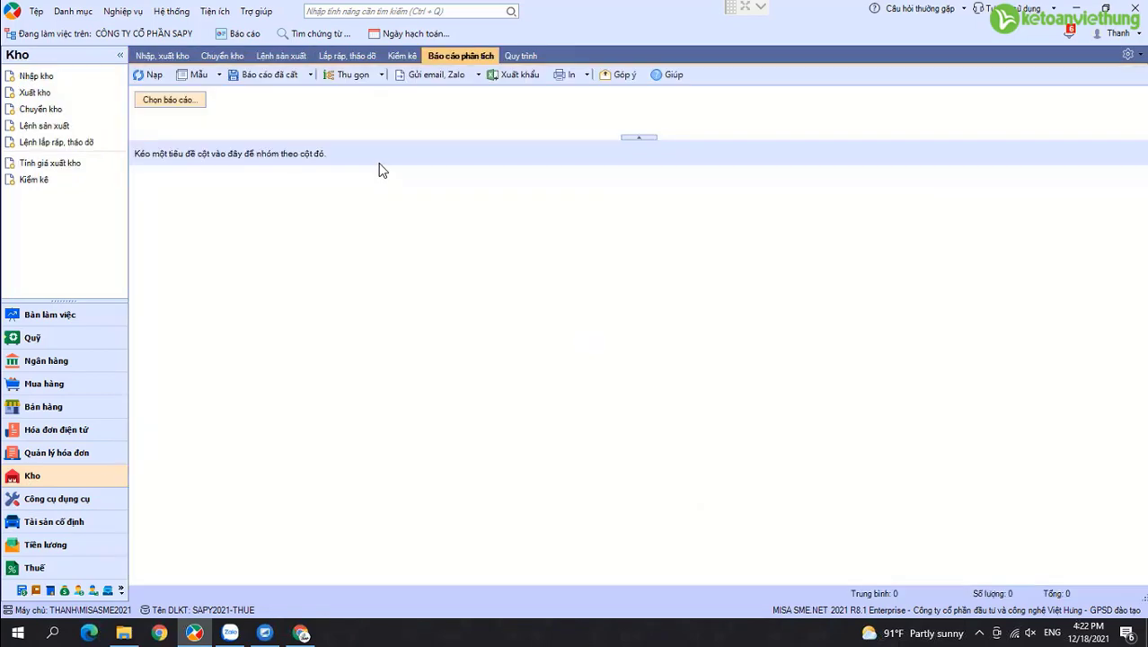
left_click(261, 59)
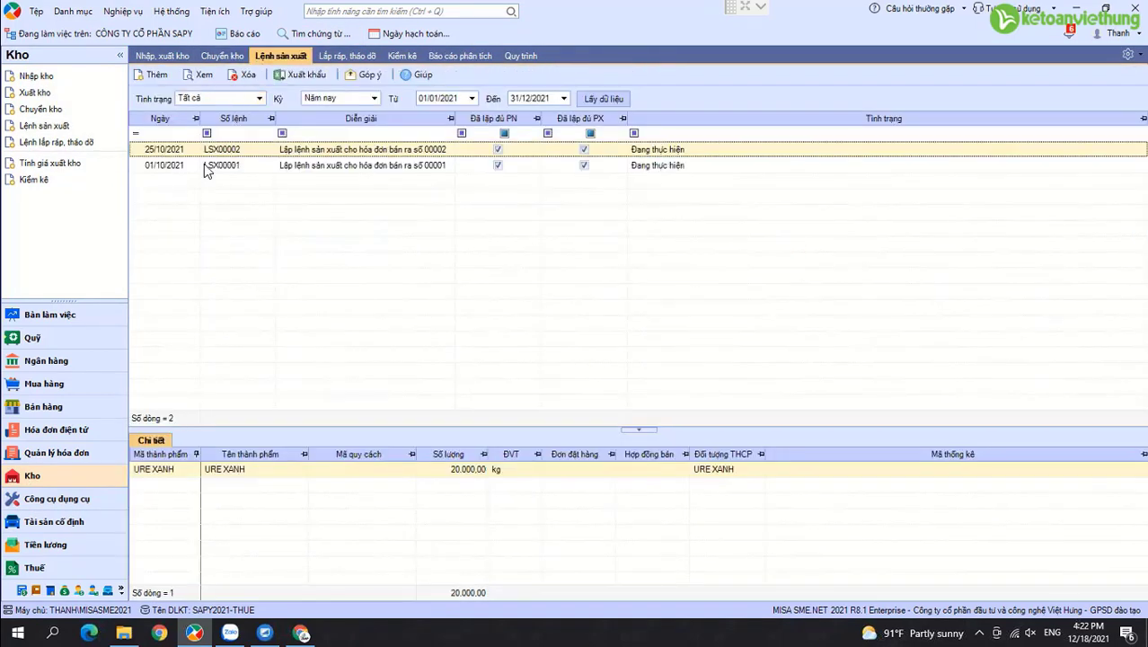
left_click(204, 168)
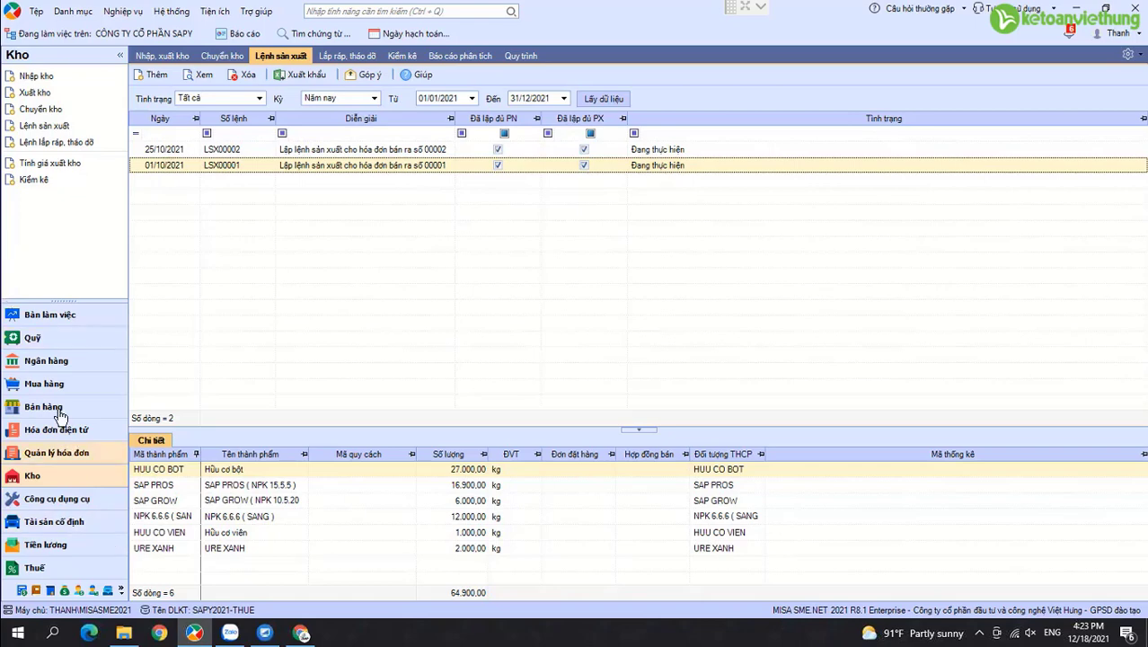
Review this year's CCDC increase records (Ghi tăng) in the tools and equipment module.
left_click(59, 498)
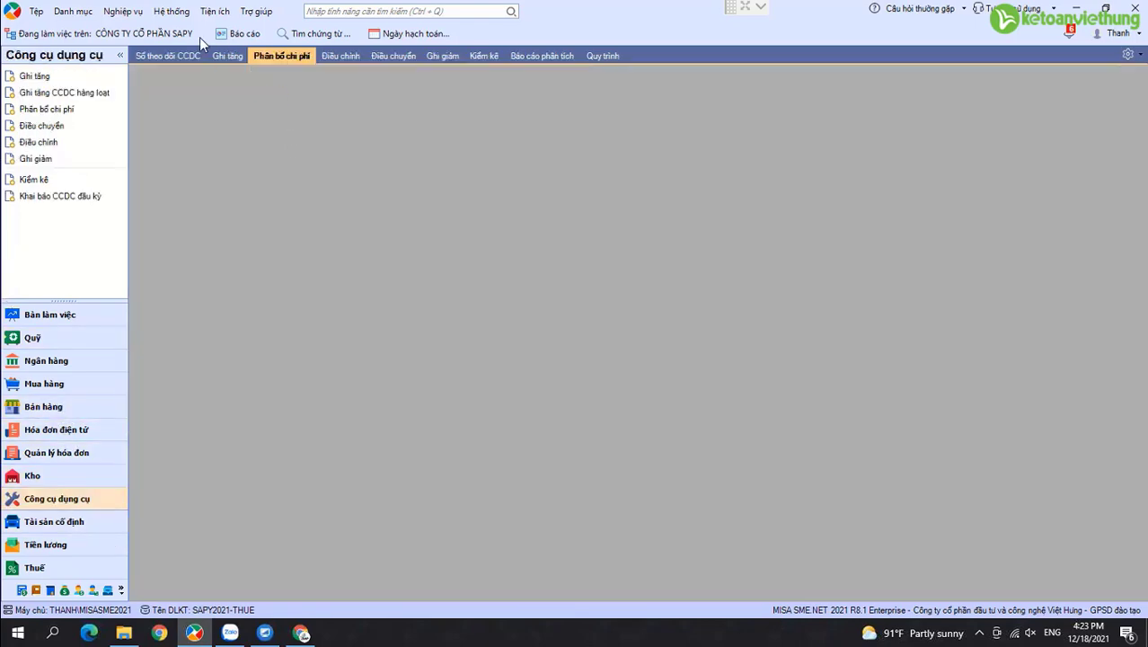
left_click(227, 57)
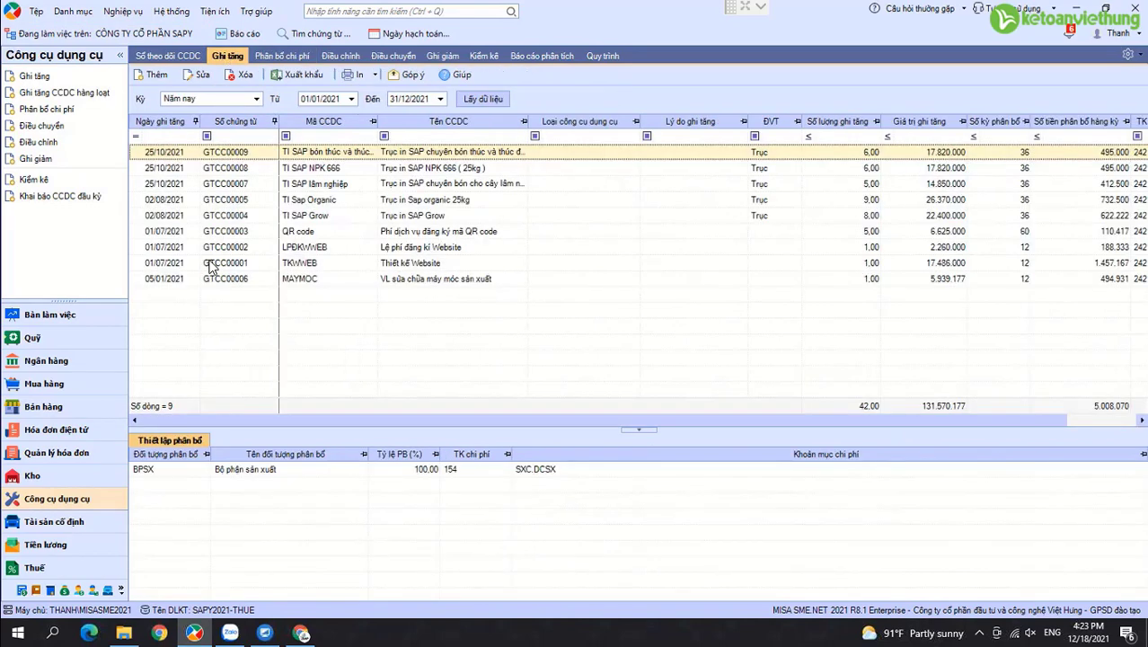
left_click(178, 201)
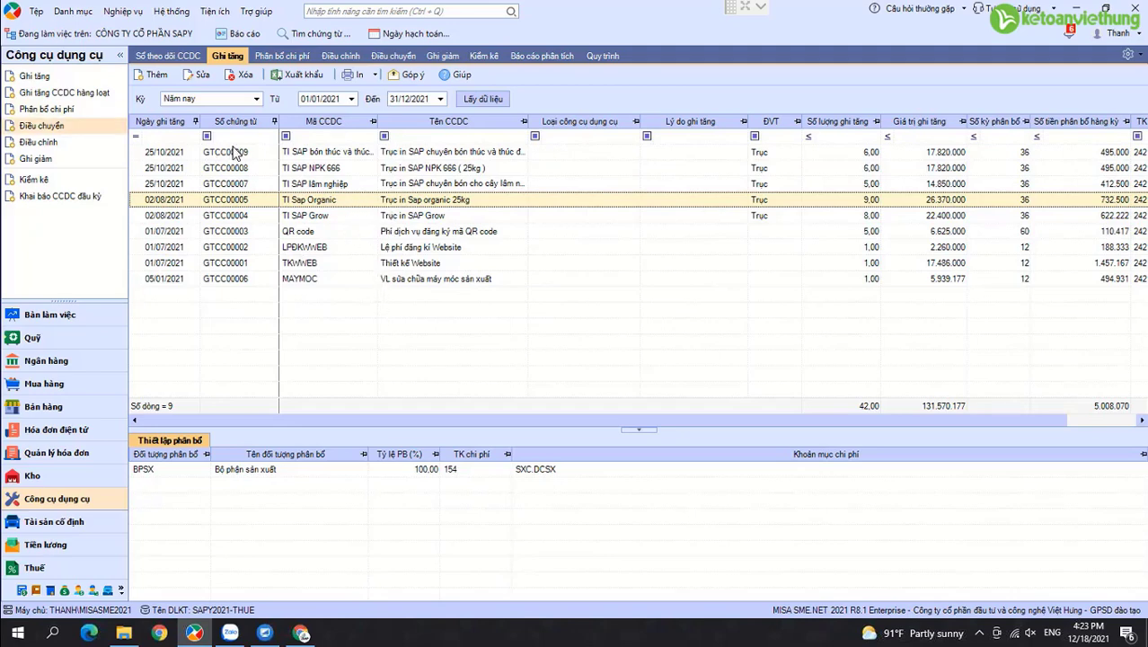
Open the January 2021 CCDC cost allocation voucher, unpost it and start editing it.
left_click(297, 57)
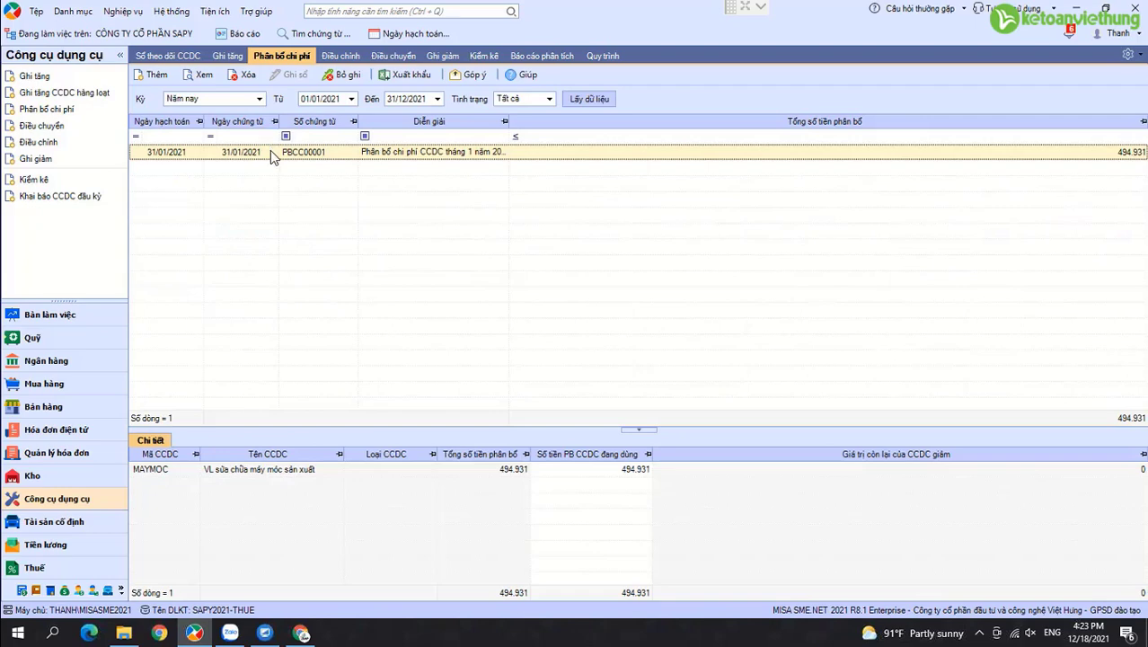
double_click(271, 150)
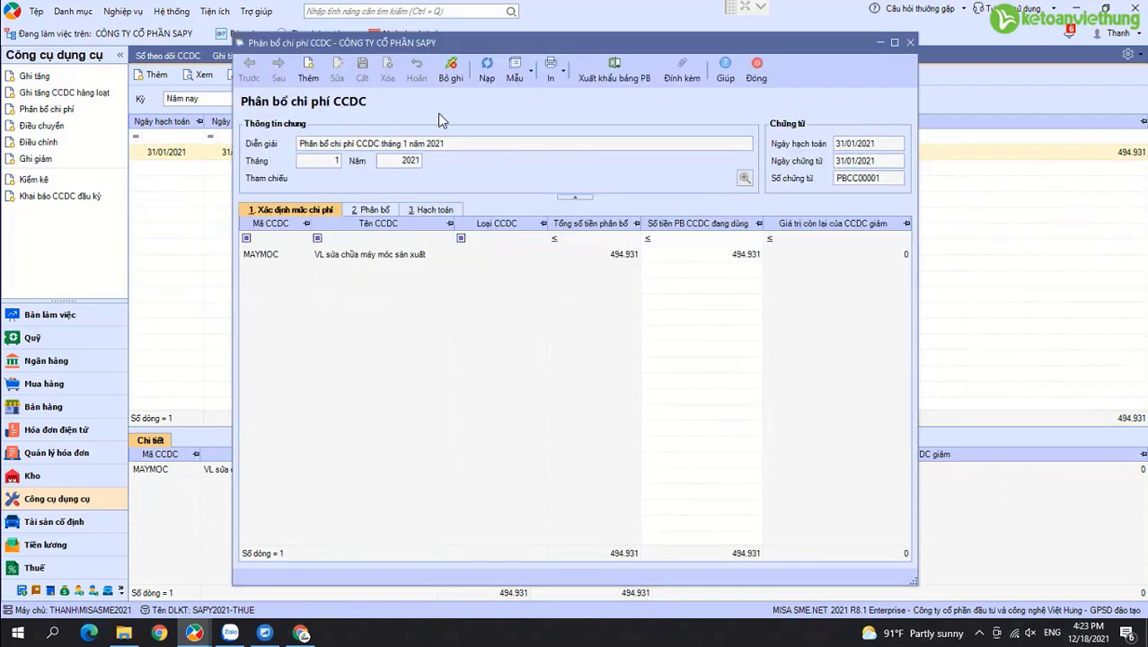
left_click(450, 71)
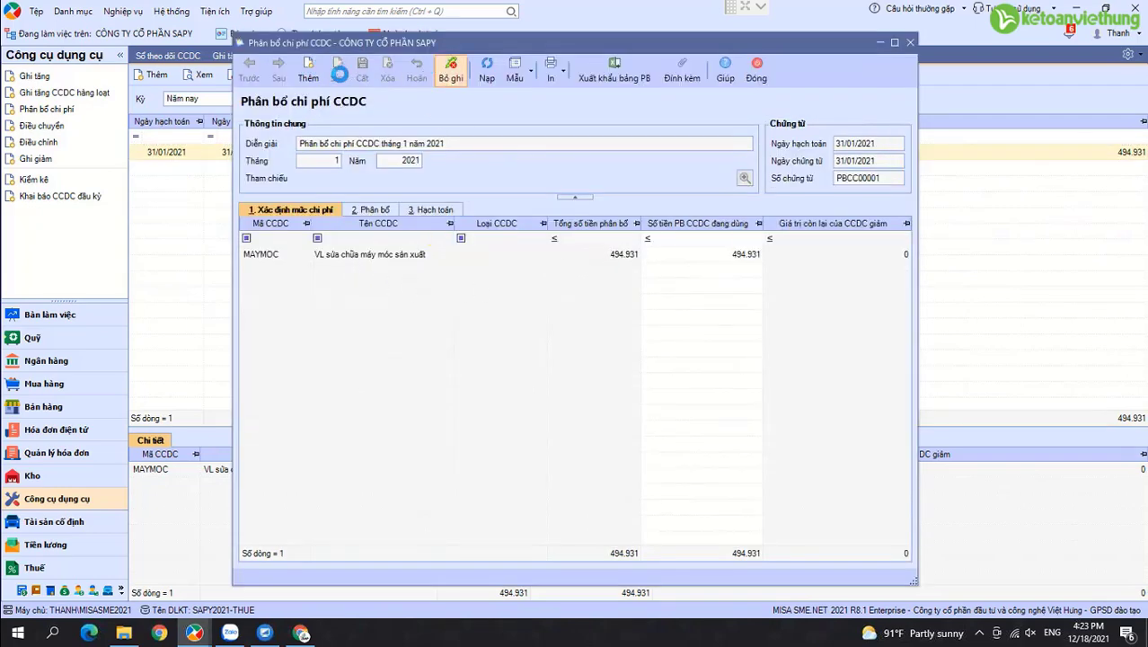
left_click(339, 72)
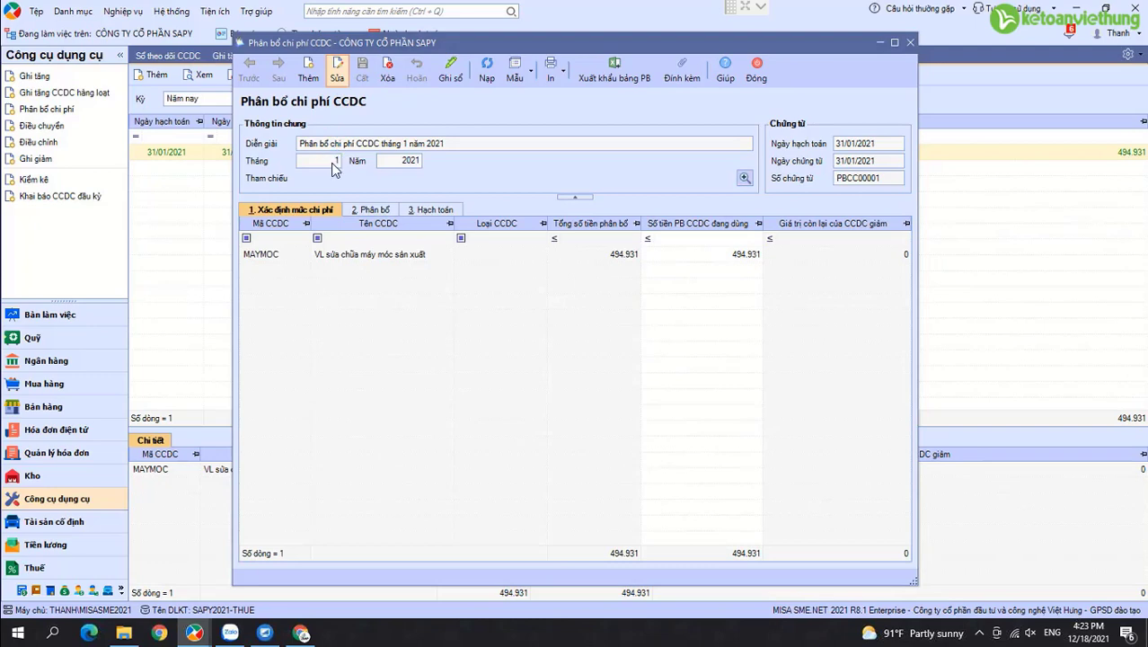
Set the MAYMOC allocation's expense account to 6422, clear its cost item, then save and close the voucher.
left_click(377, 209)
left_click(835, 292)
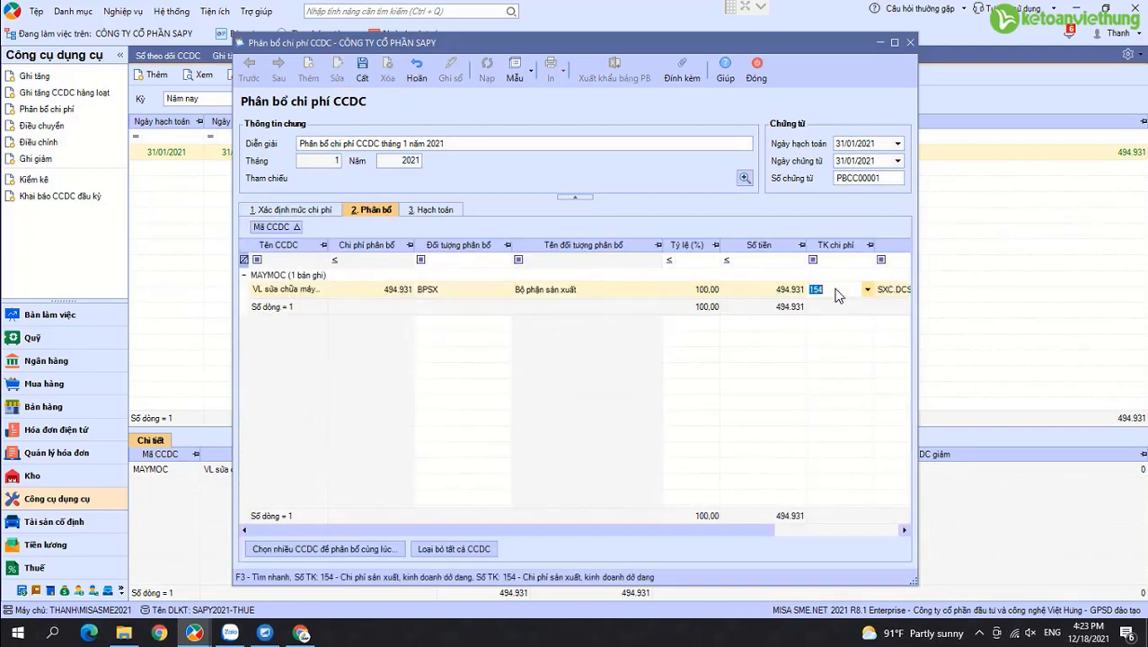
type("6422")
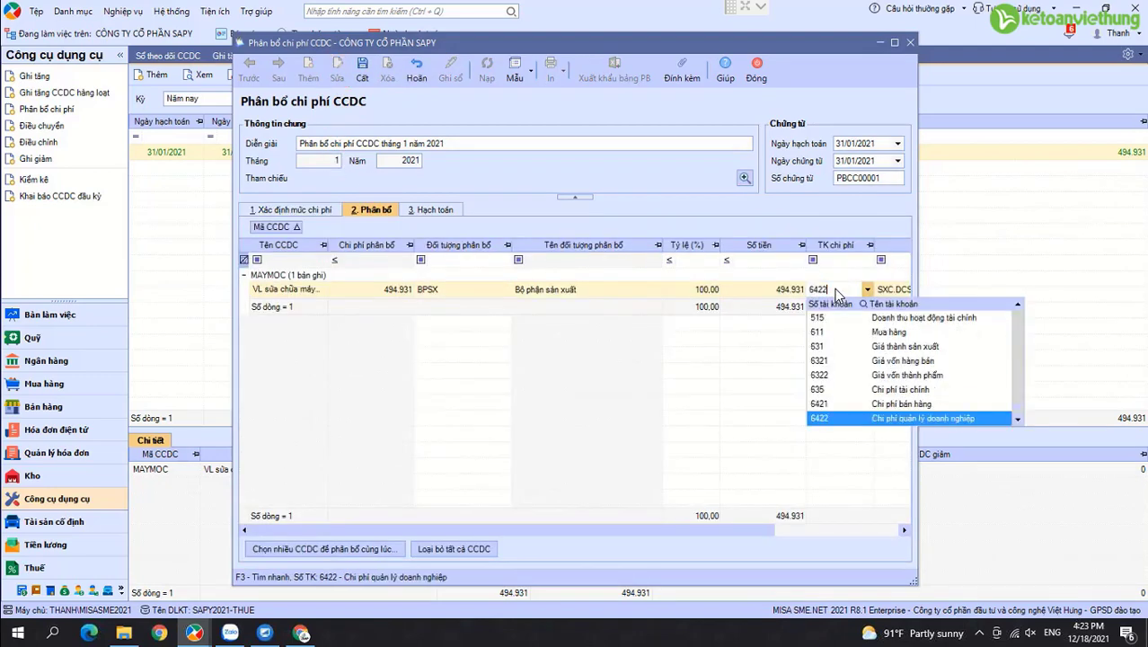
key("Tab")
key("BackSpace")
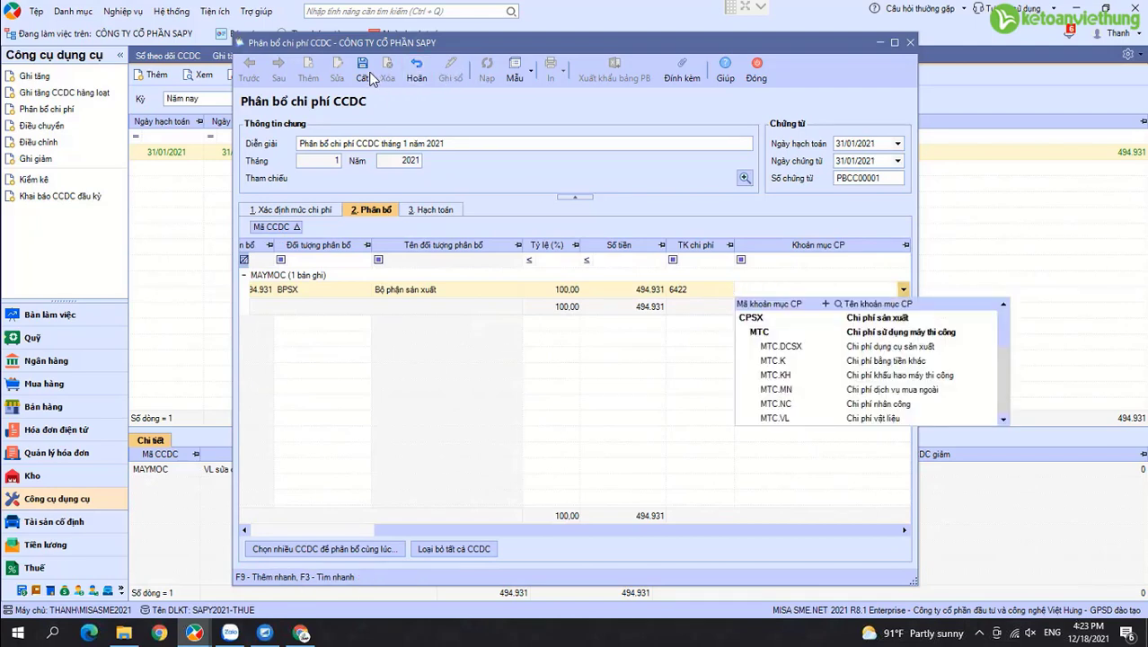
left_click(395, 82)
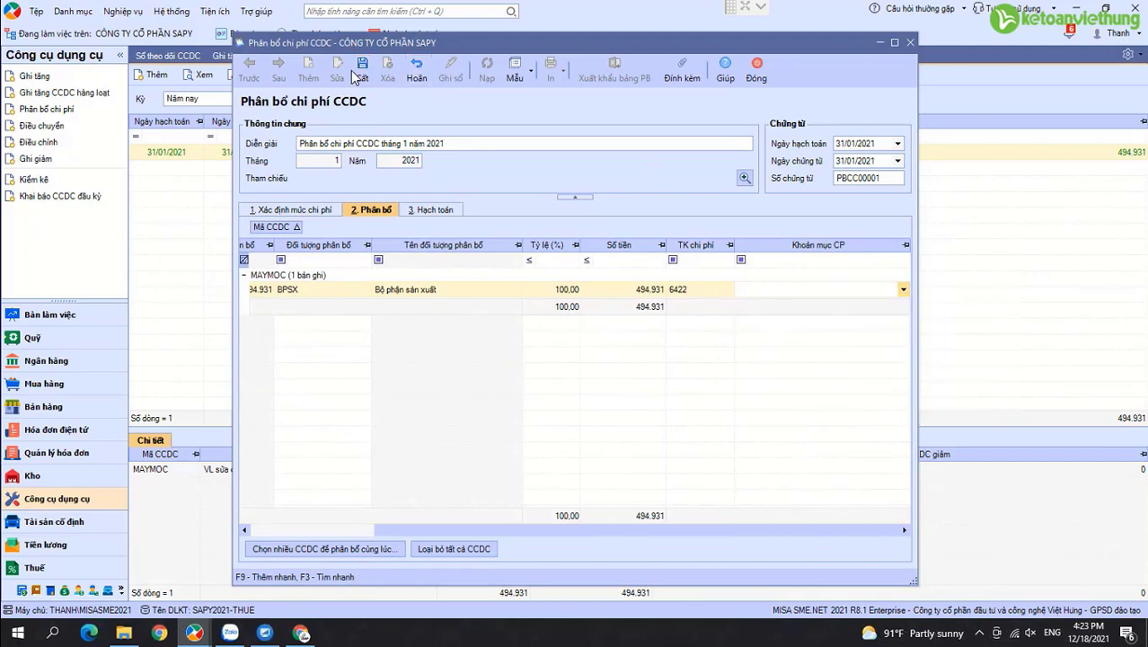
left_click(360, 77)
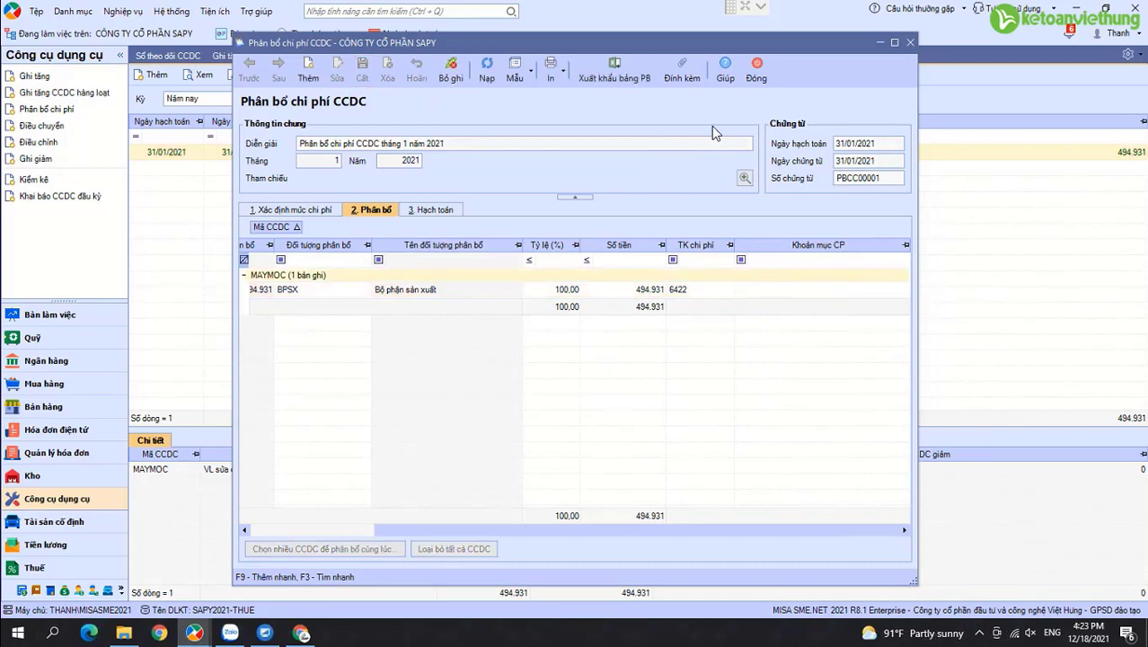
left_click(755, 79)
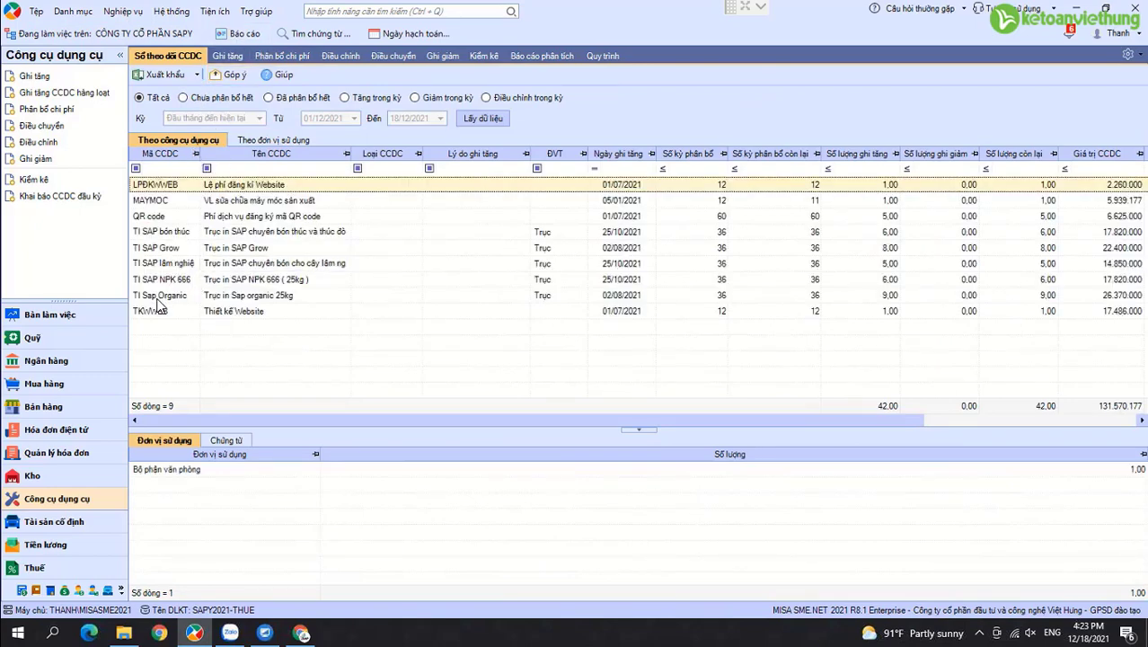
Check the allocation setup of the recorded CCDC increases, including TI SAP NPK 666, LPĐKWWEB and MAYMOC.
left_click(226, 57)
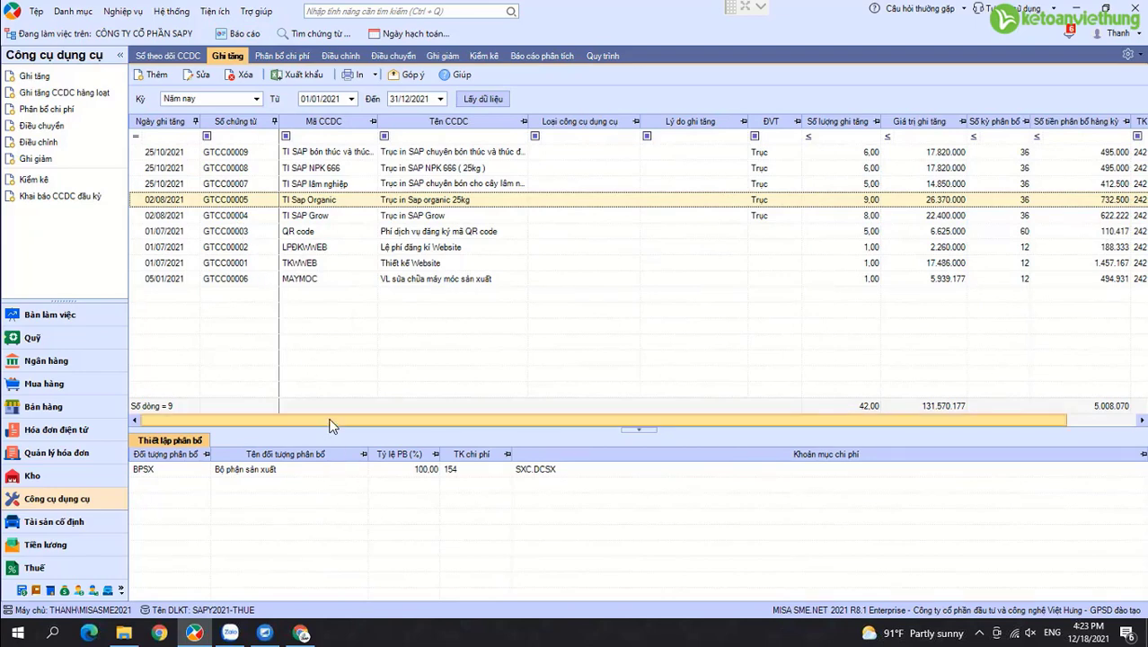
left_click(244, 168)
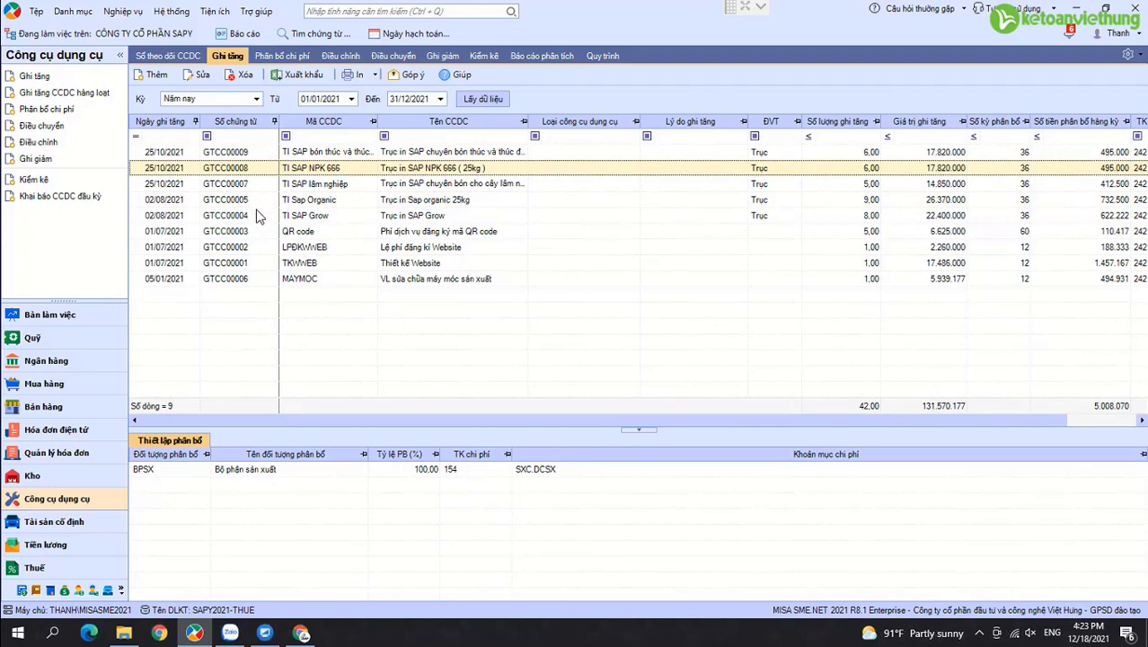
left_click(256, 205)
left_click(283, 247)
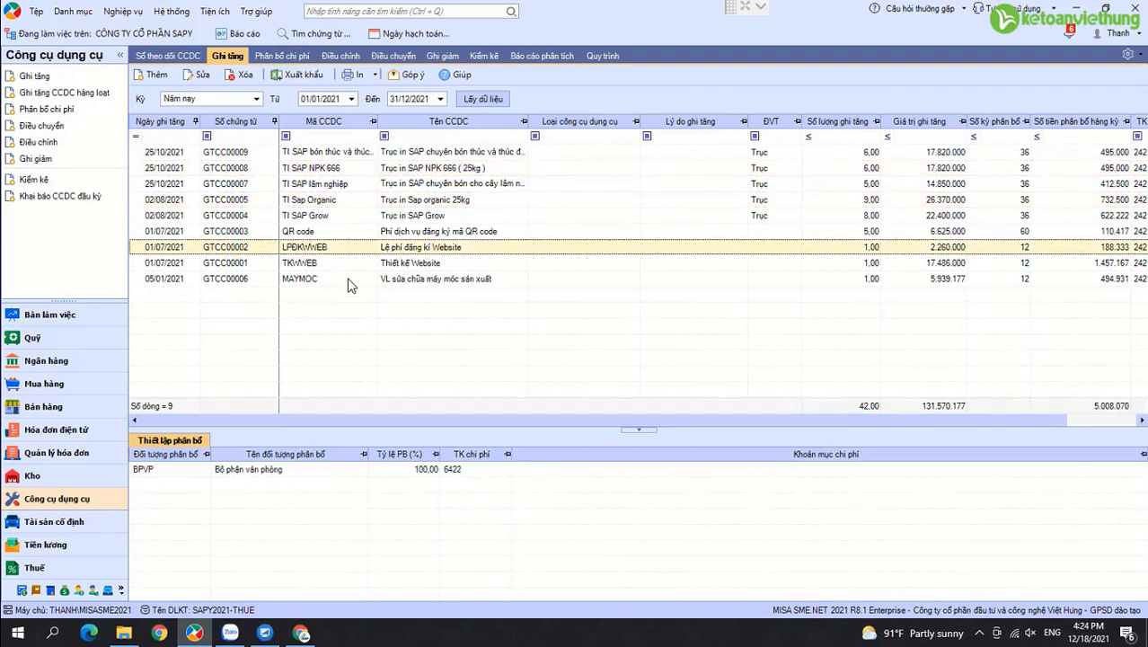
left_click(350, 280)
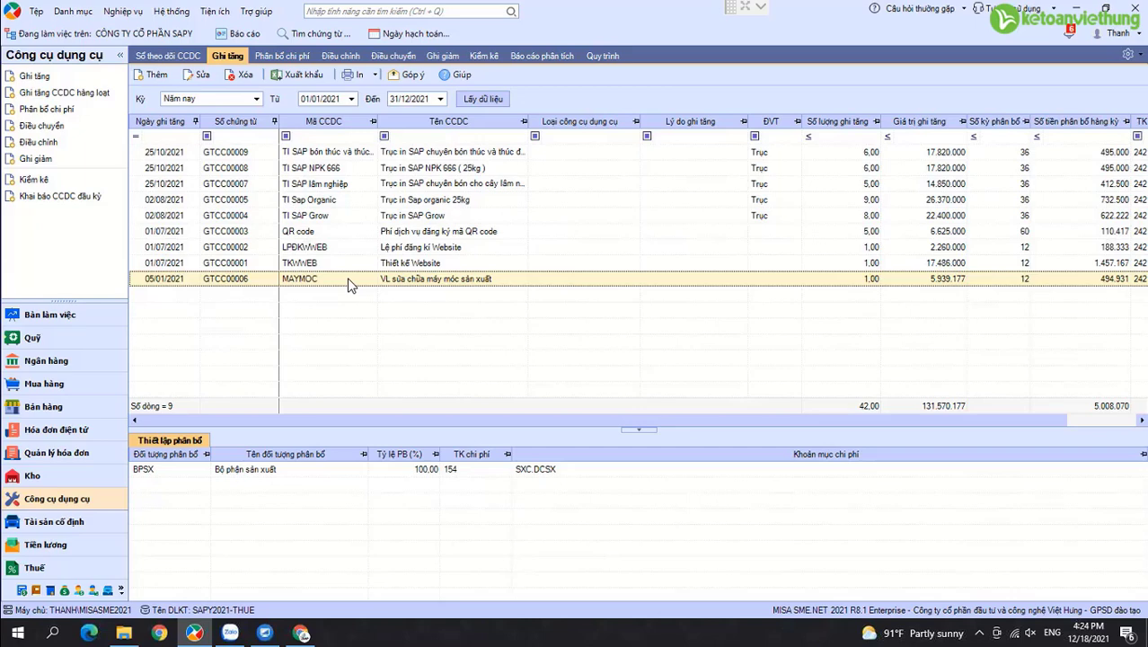
Set TI SAP Grow's increase date to 01/10/2021 and try to save, declining to record it with mismatched amounts.
left_click(319, 217)
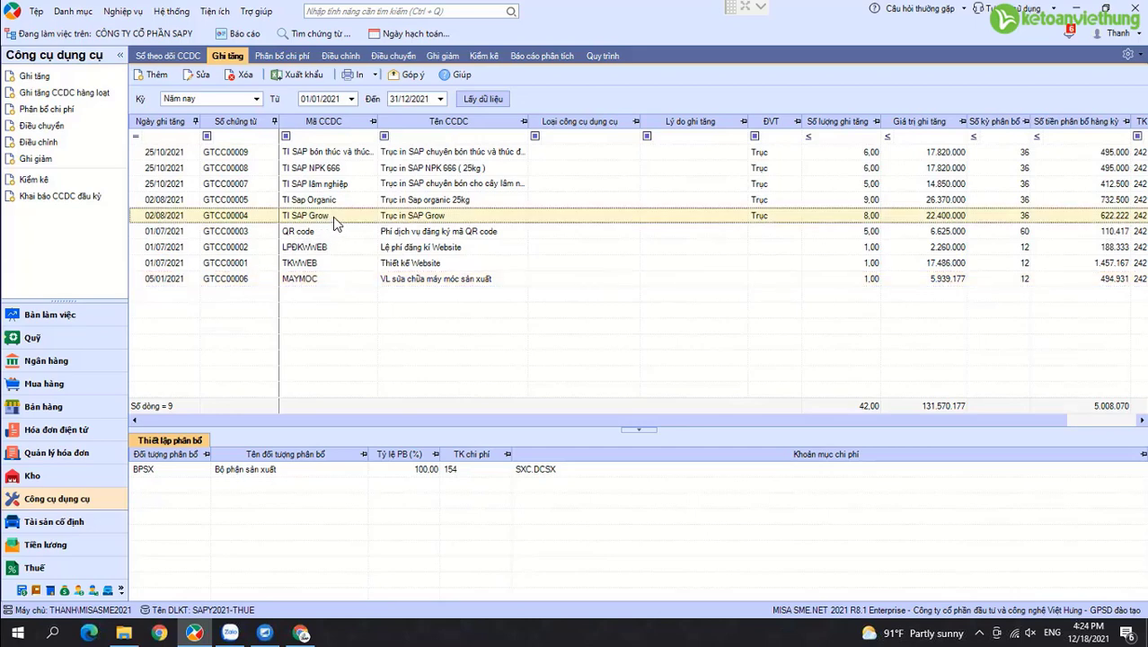
double_click(333, 216)
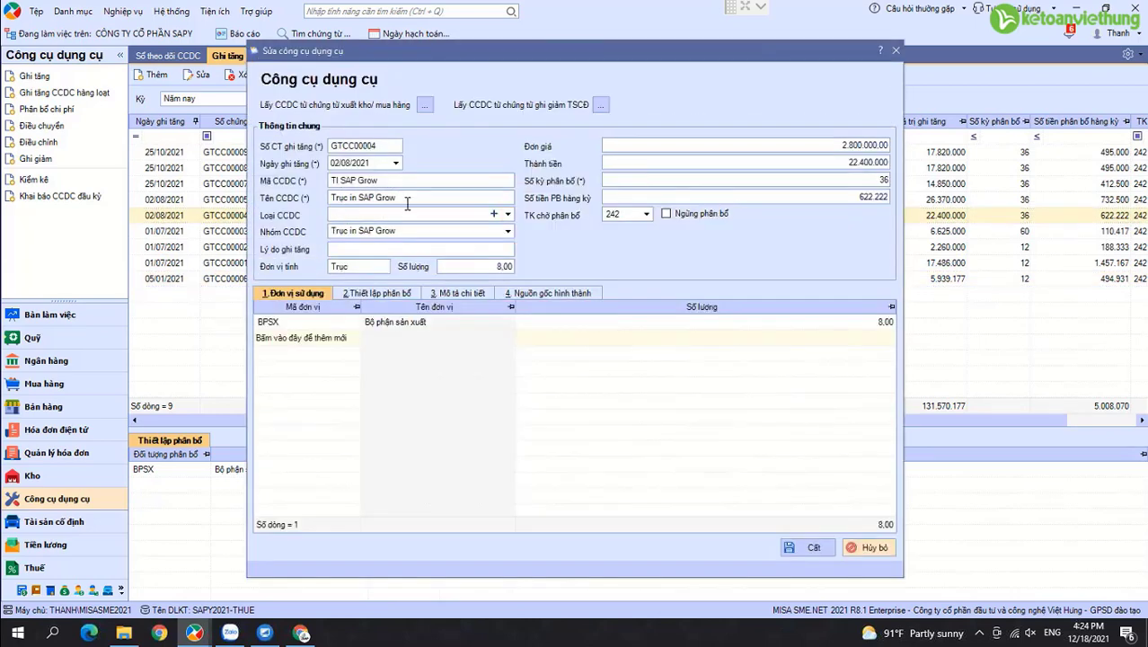
double_click(350, 165)
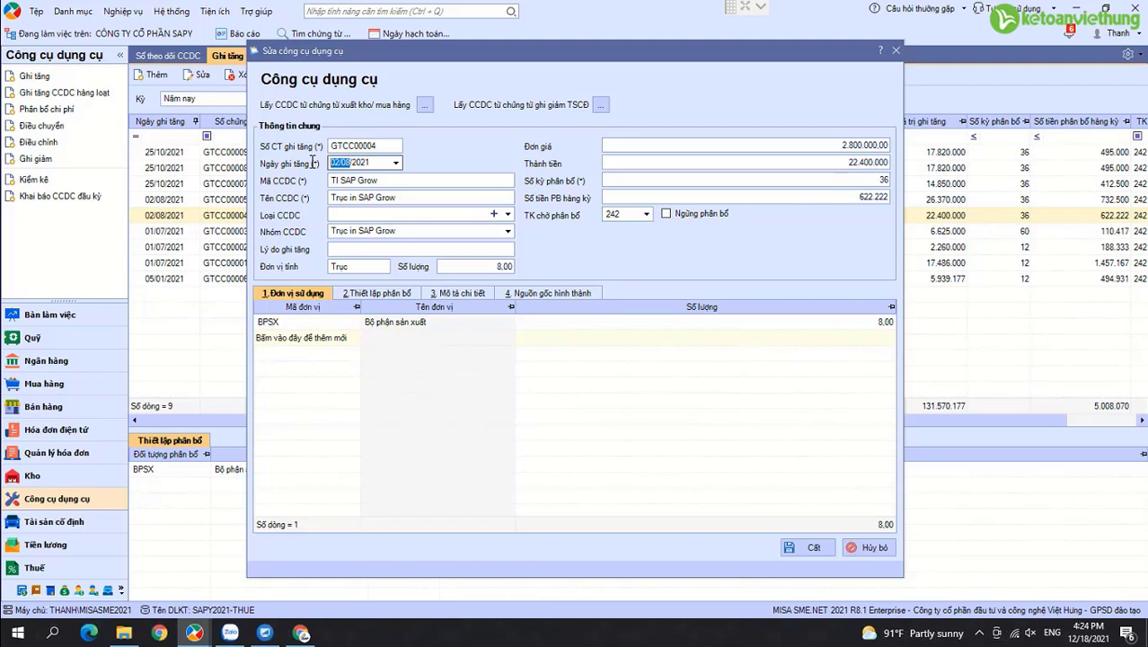
type("01/10")
key("Tab")
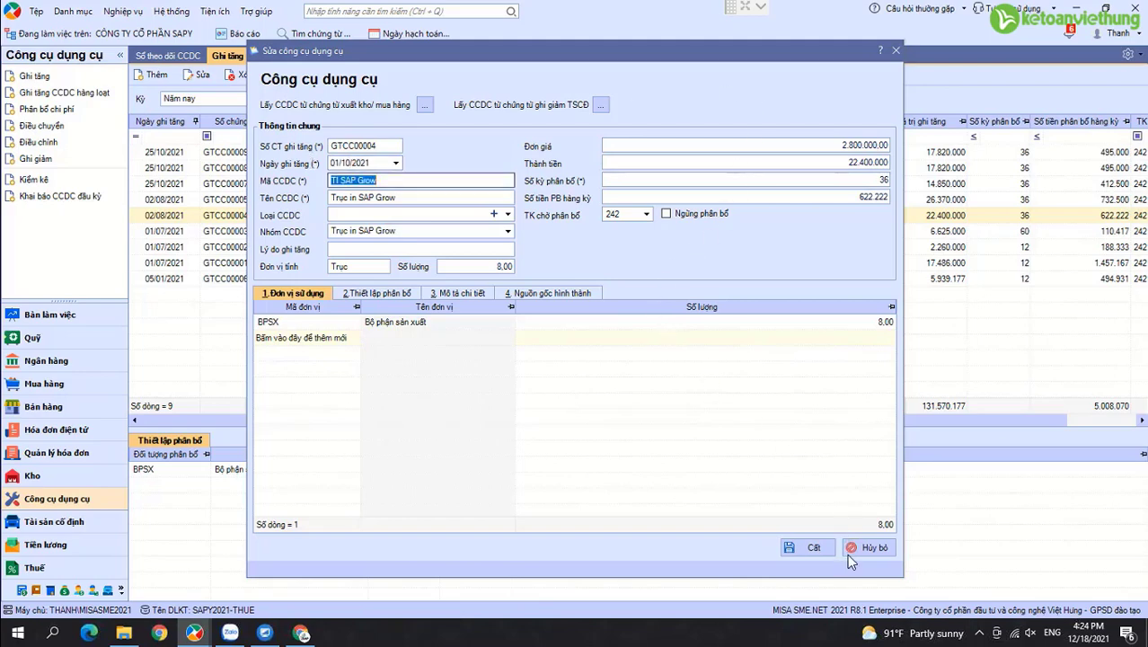
left_click(804, 546)
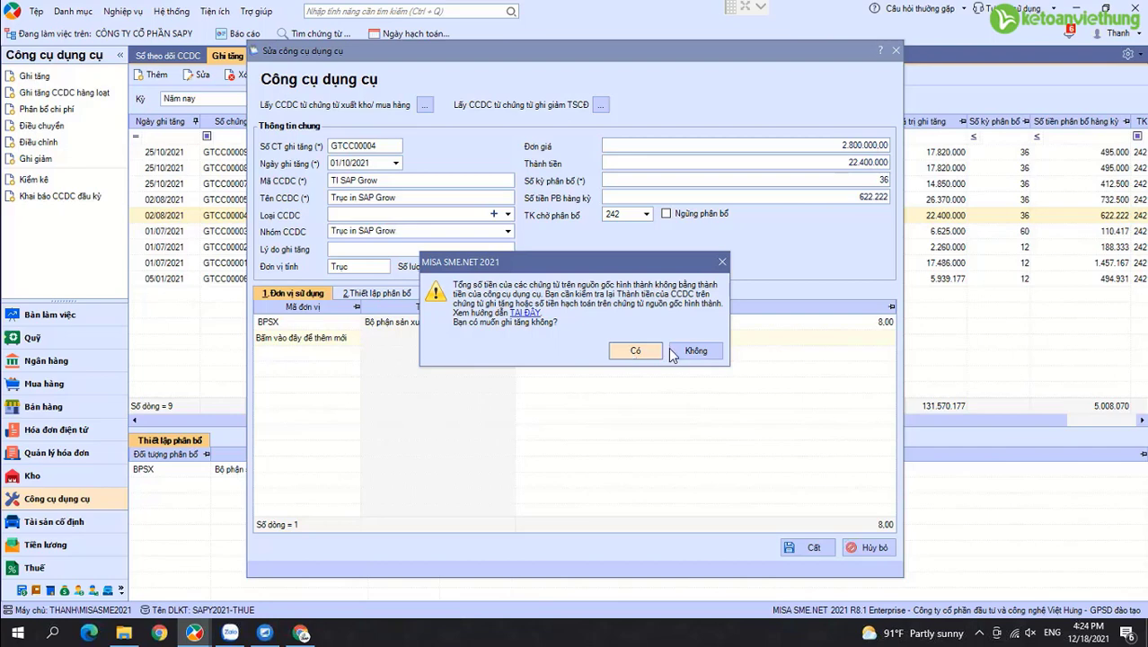
left_click(670, 355)
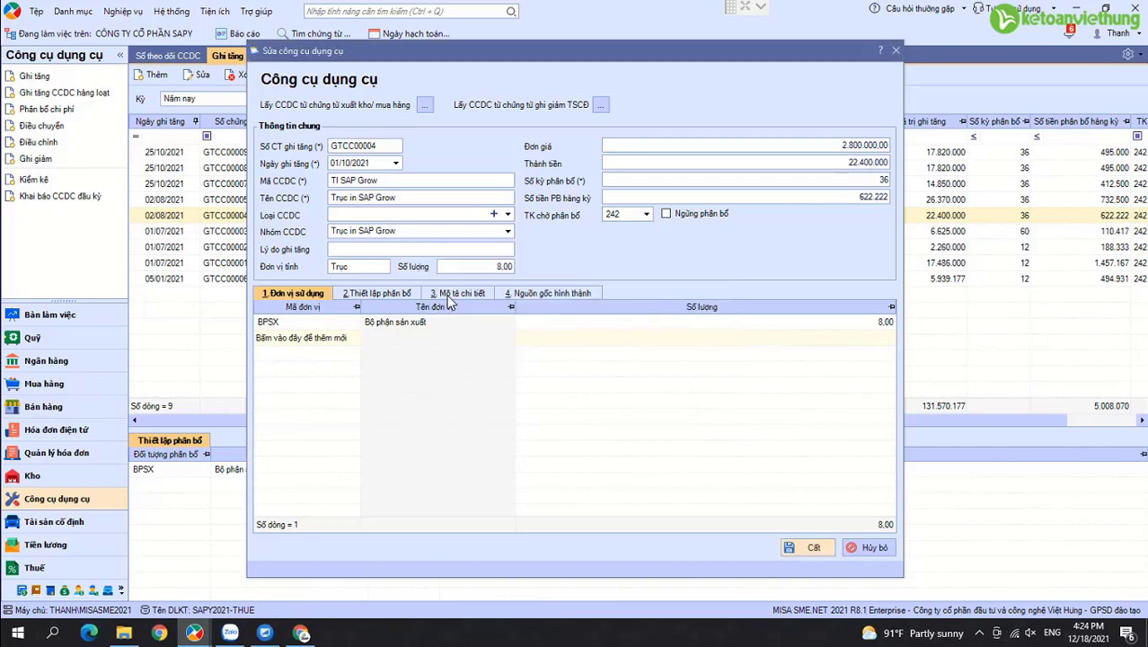
Compare TI SAP Grow's amount with its origin document and inspect the source purchase voucher MH00001.
left_click(539, 294)
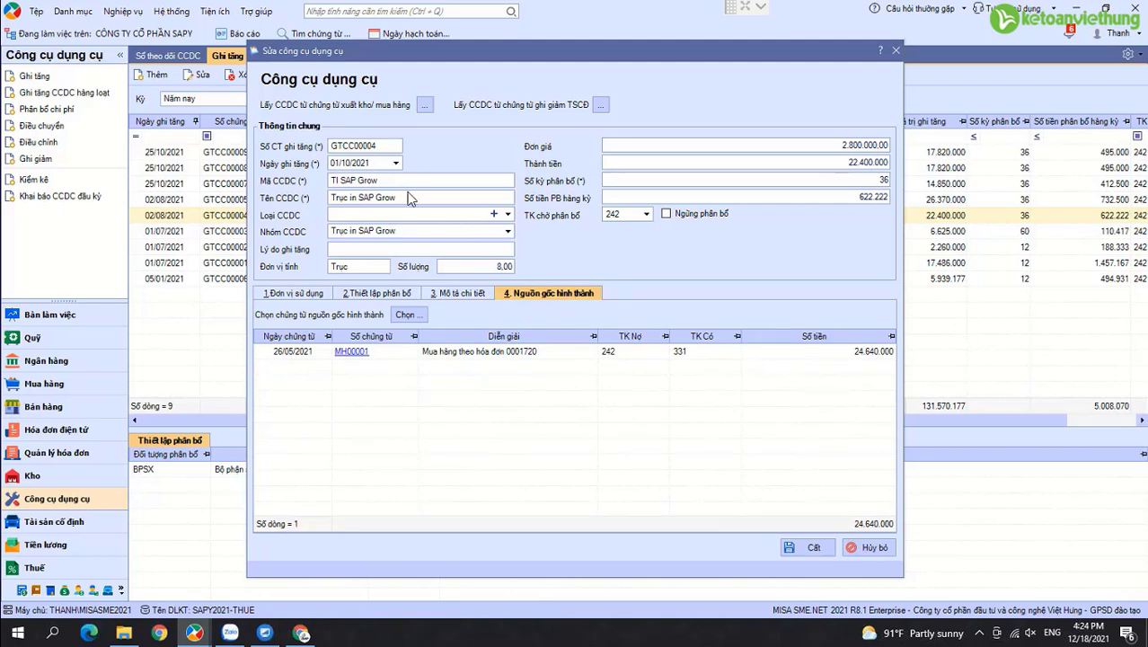
left_click(832, 163)
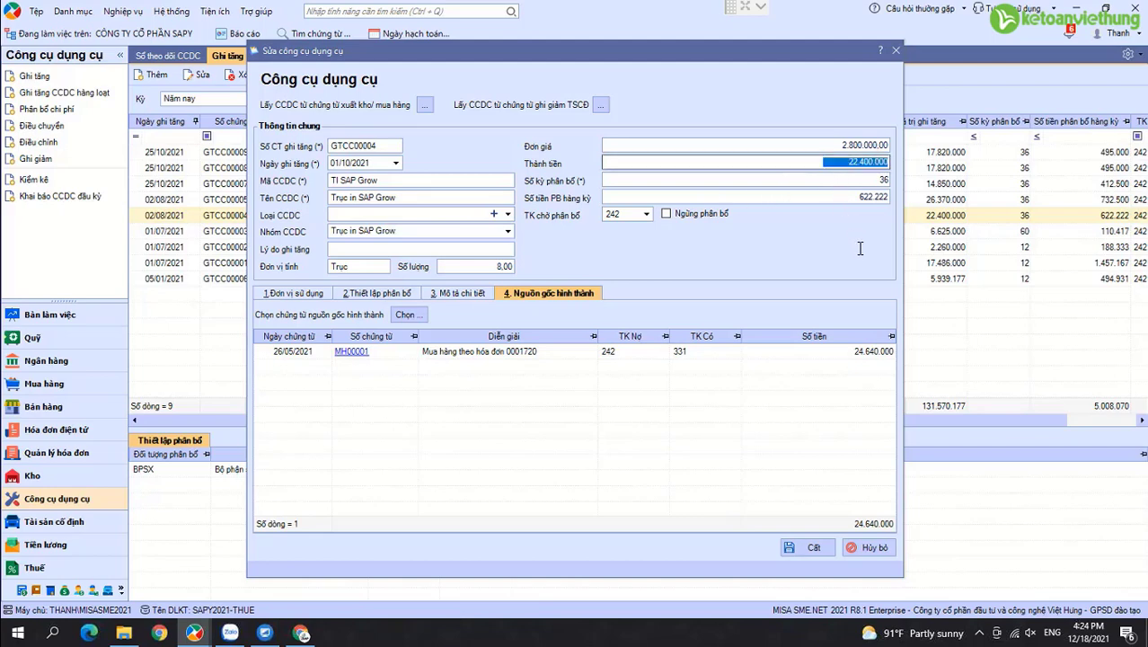
left_click(855, 355)
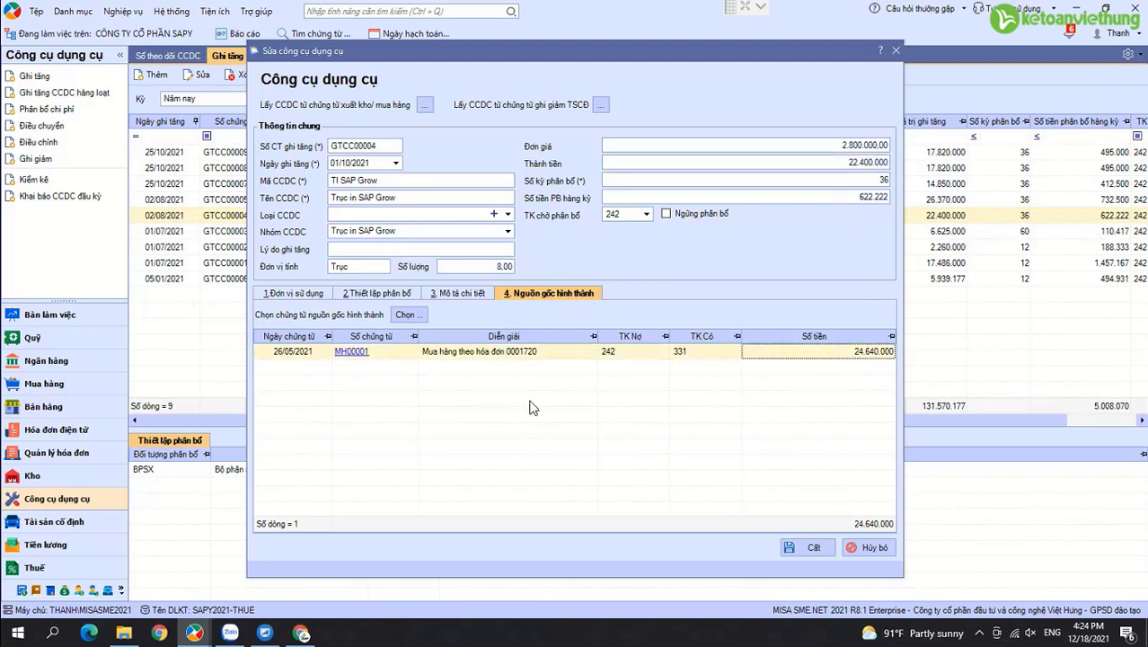
left_click(351, 352)
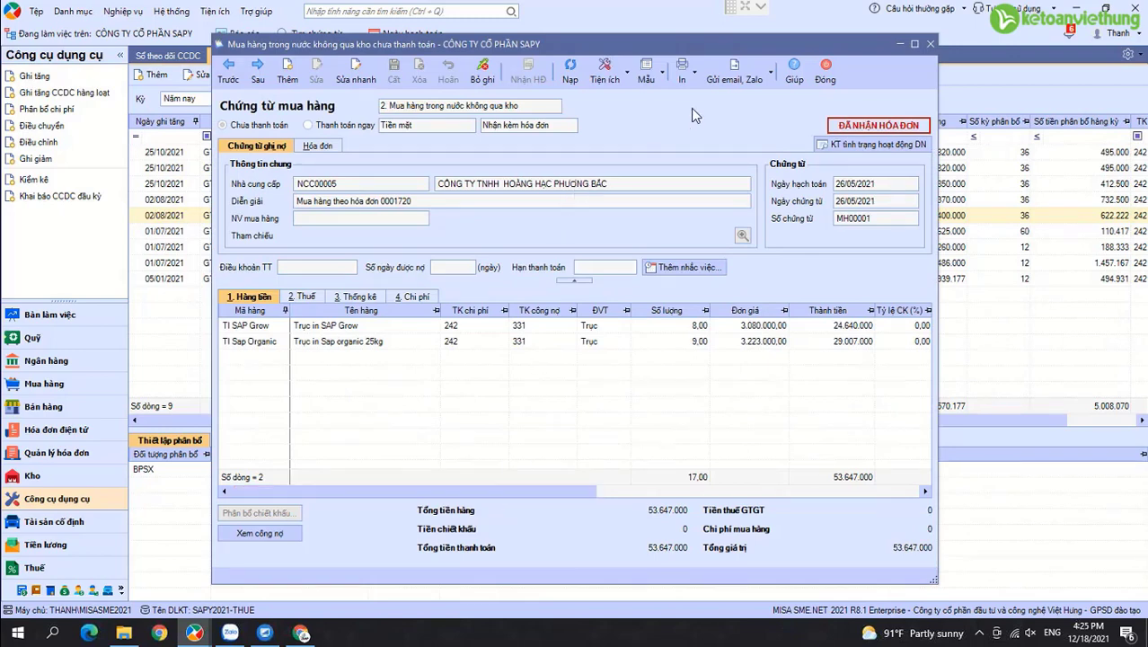
left_click(825, 74)
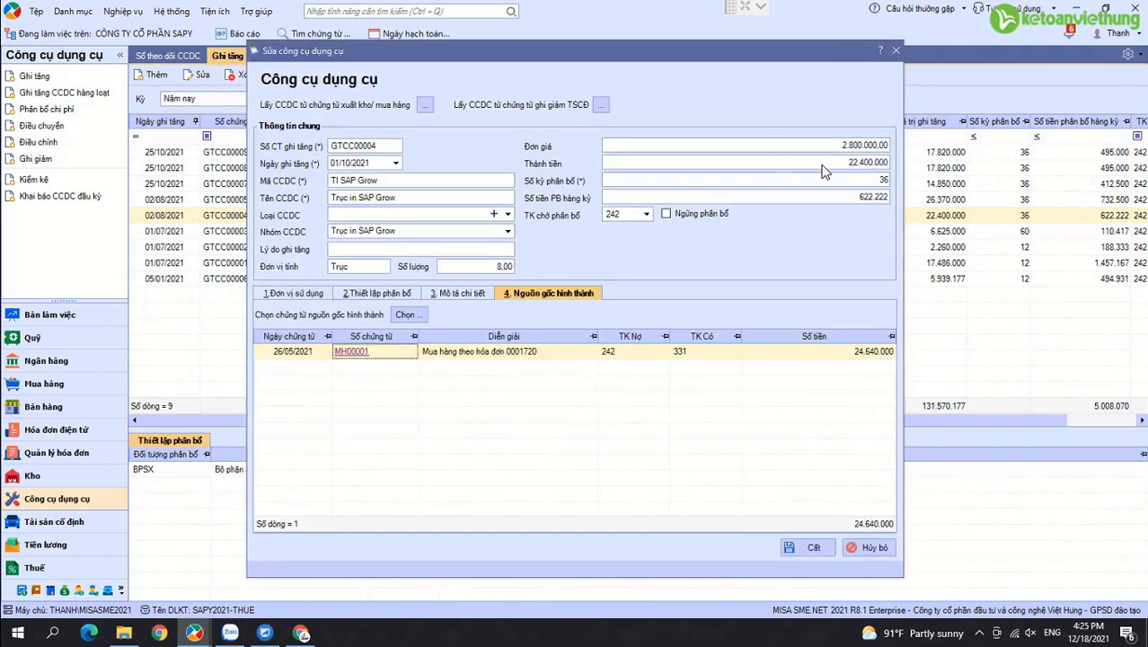
Set TI SAP Grow's total amount (Thành tiền) to 24.640.000 and save the increase record.
left_click(824, 163)
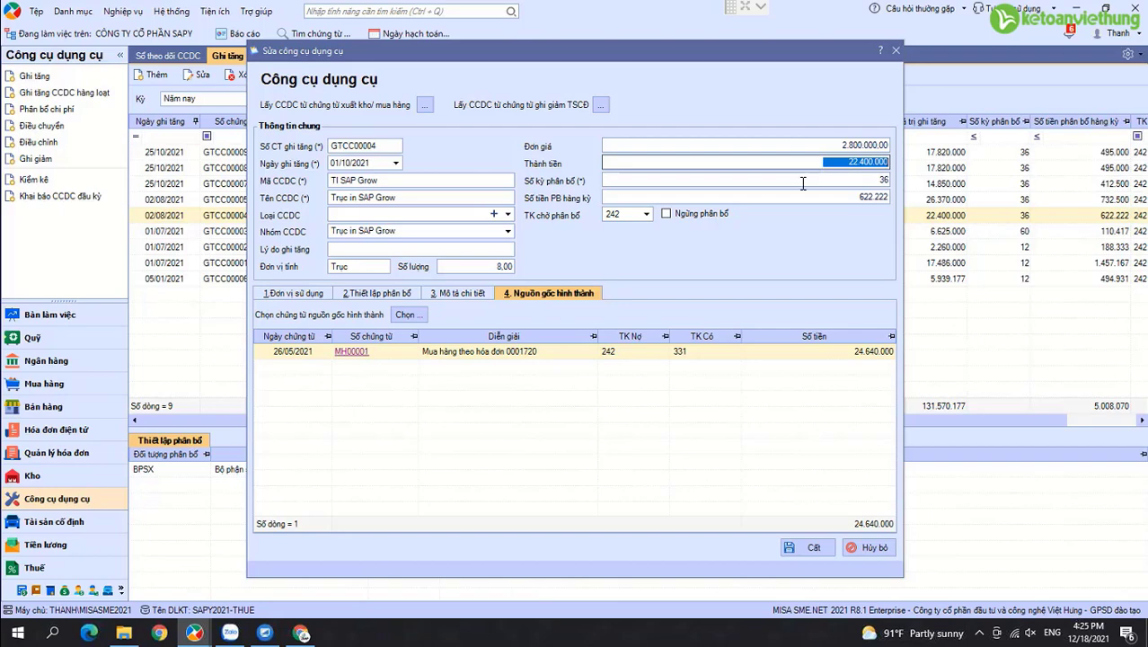
type("24.640.0")
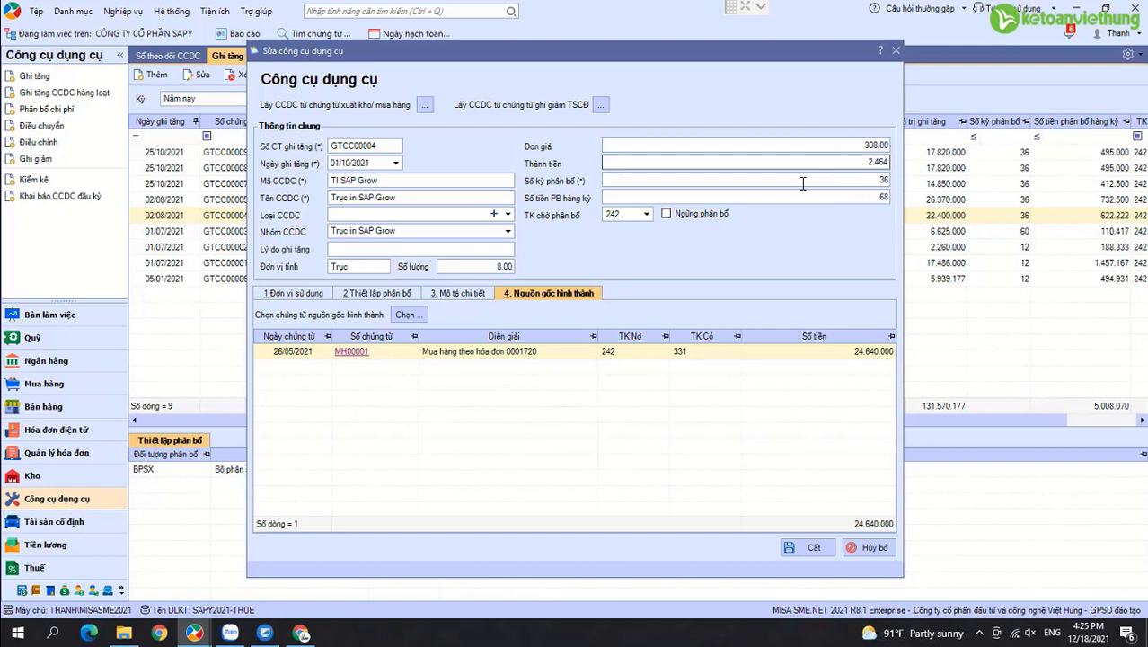
type("00")
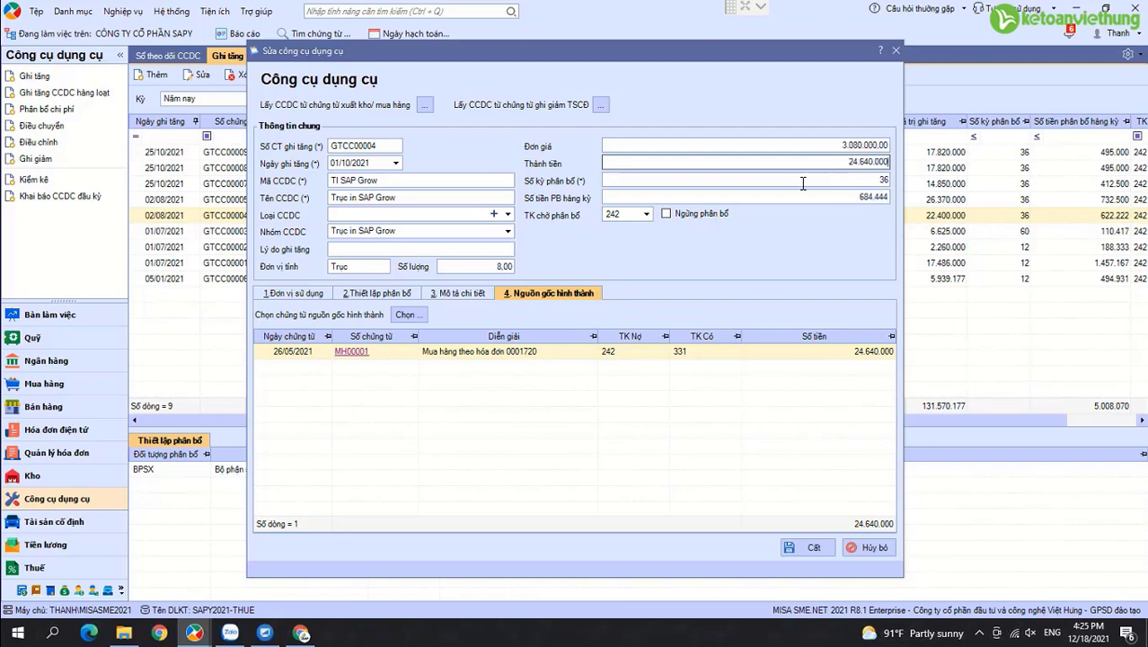
left_click(790, 549)
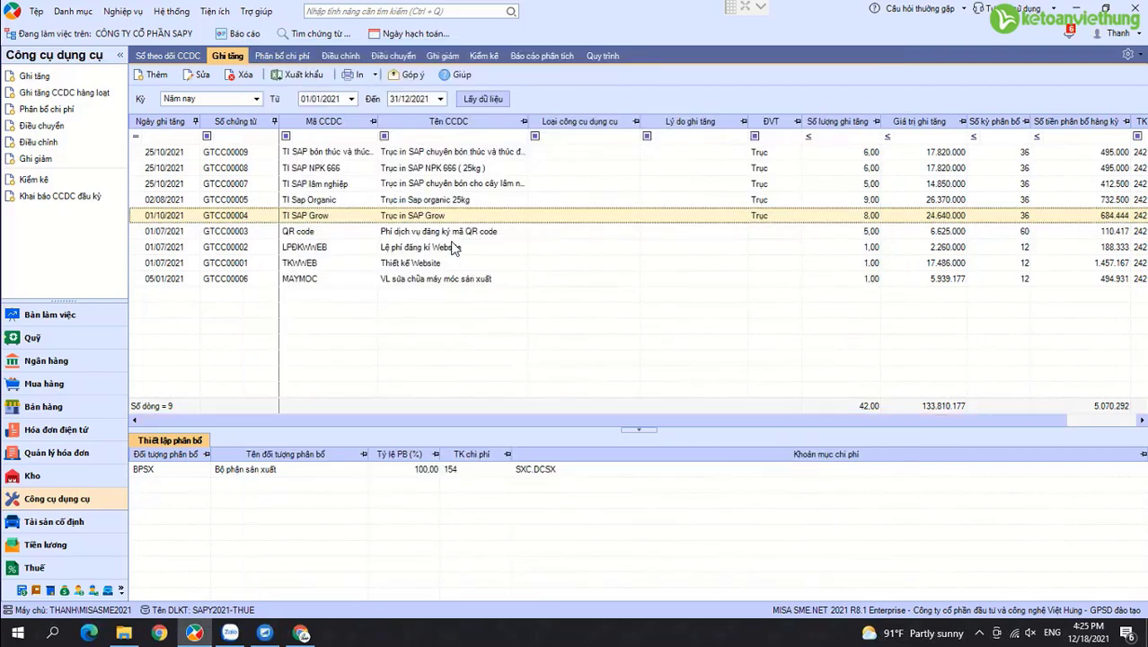
Open the TI Sap Organic increase record and compare its amount with its origin document.
left_click(438, 201)
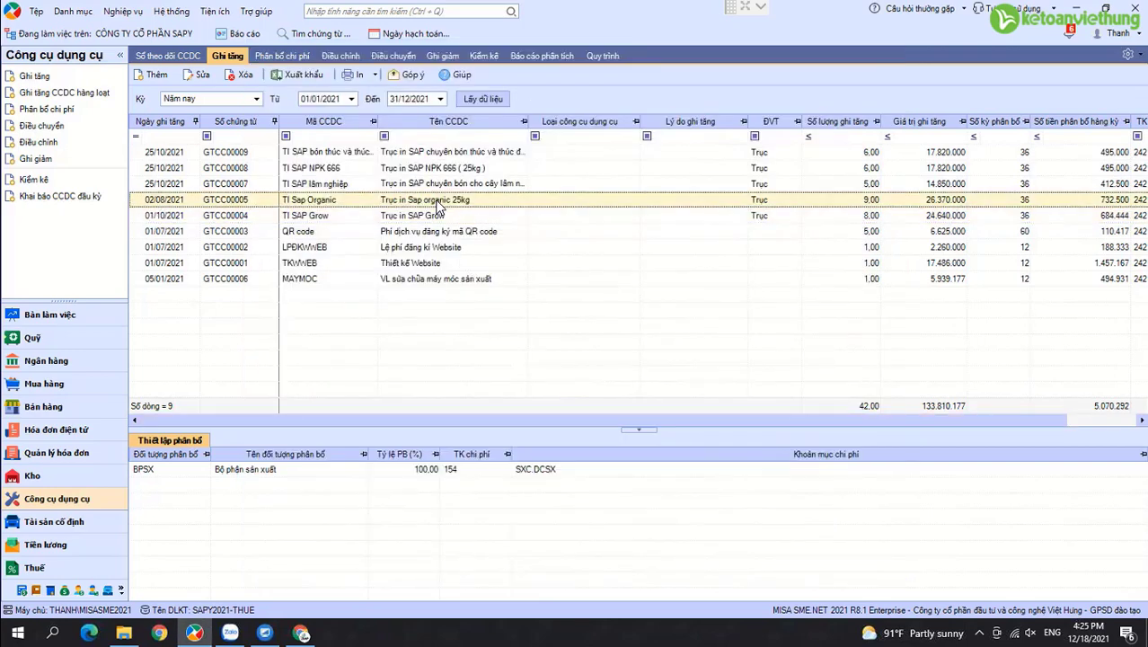
double_click(439, 202)
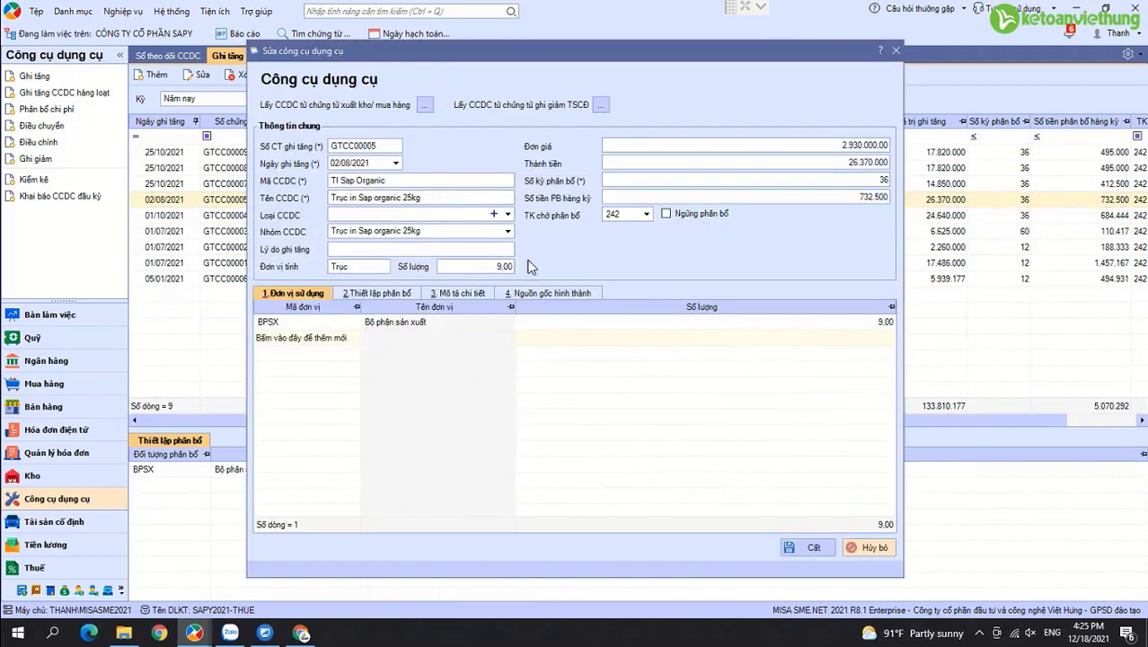
left_click(545, 294)
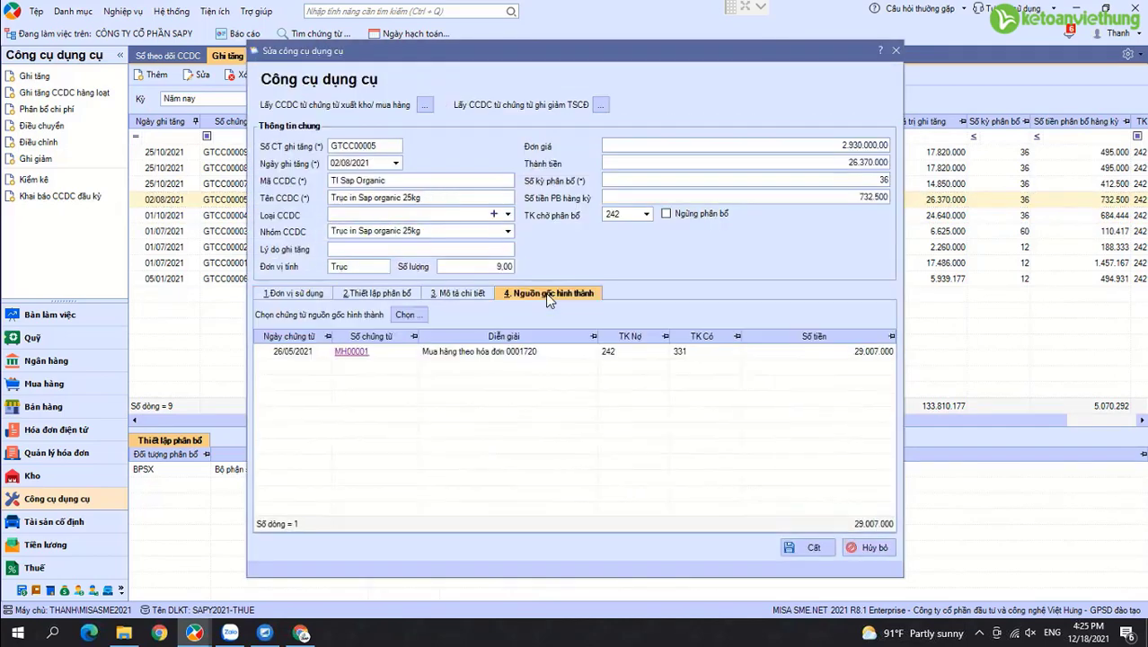
left_click(805, 353)
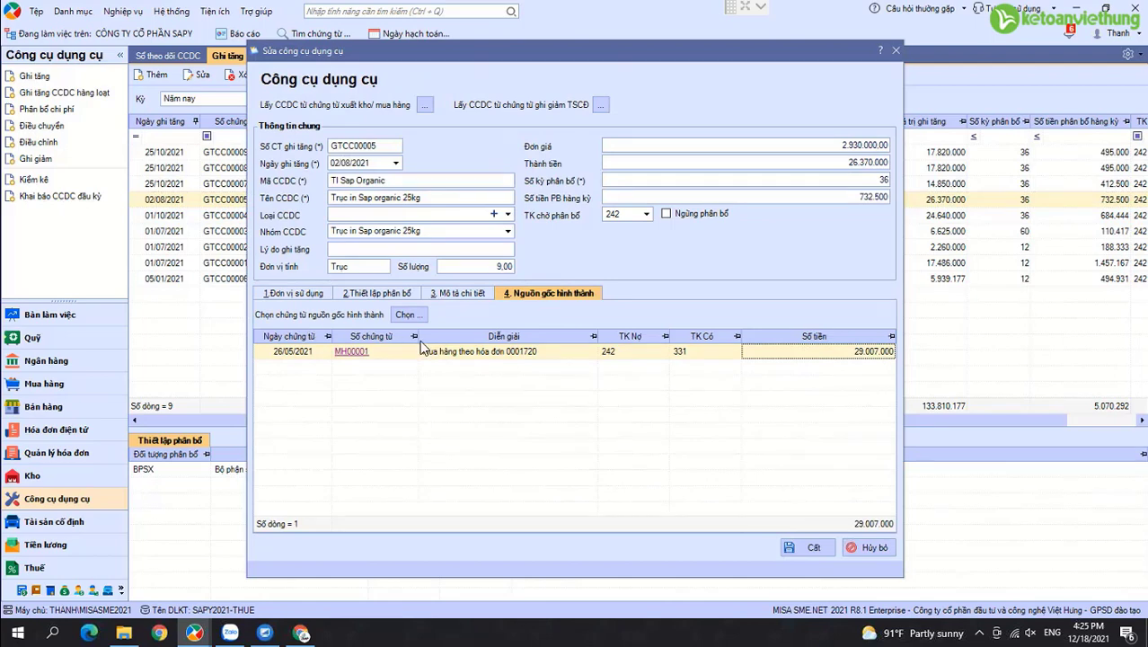
Set TI Sap Organic's increase date to 01/10/2021 and its total amount (Thành tiền) to 29.007.000, and save the record.
left_click(349, 162)
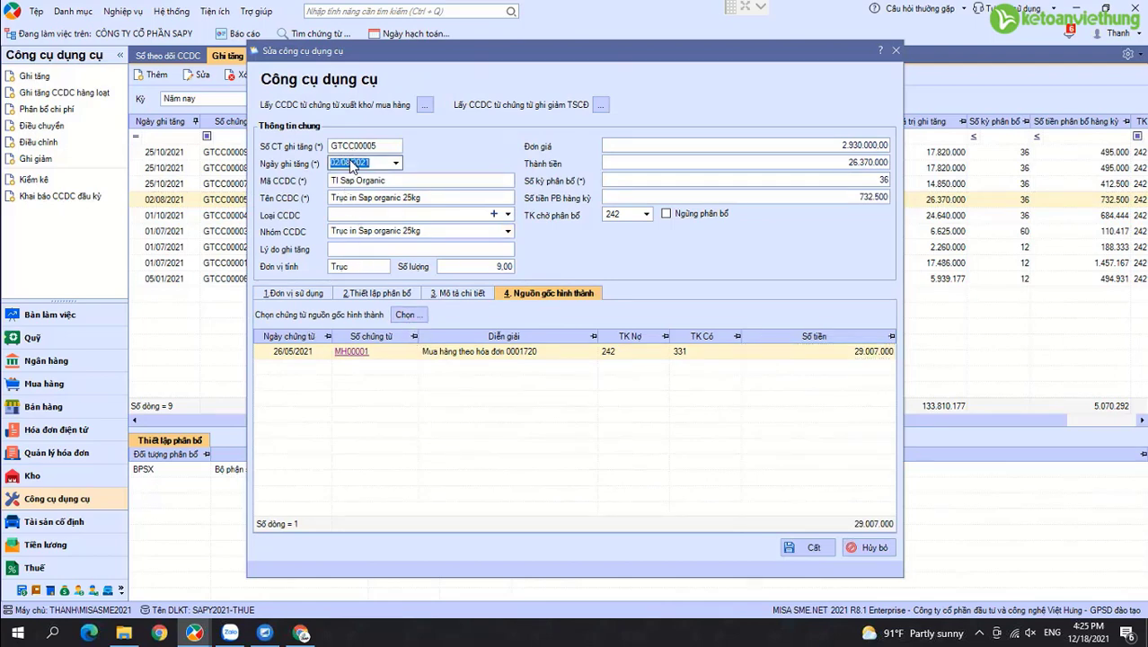
left_click_drag(349, 159, 305, 153)
type("01")
left_click(858, 163)
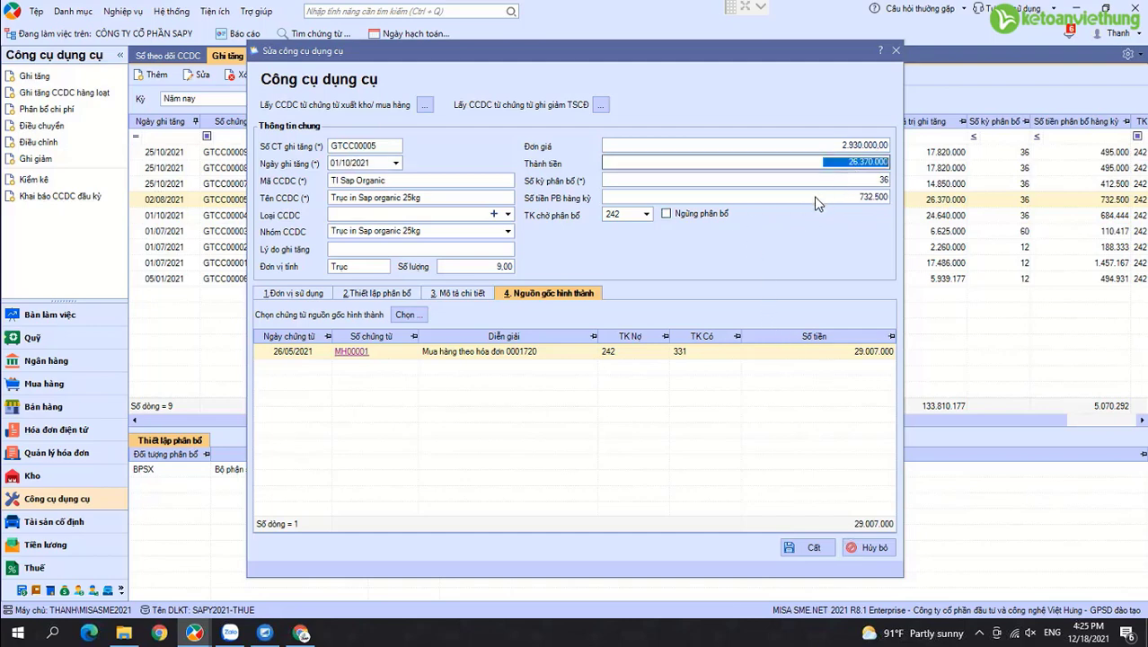
type("29")
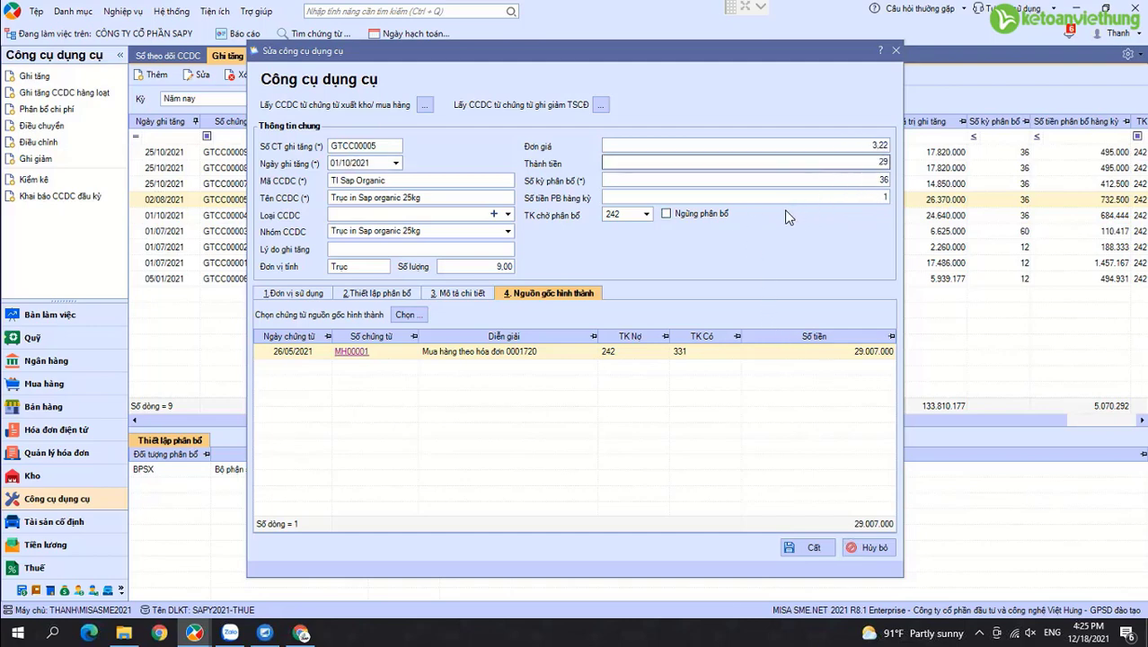
type(".007.000")
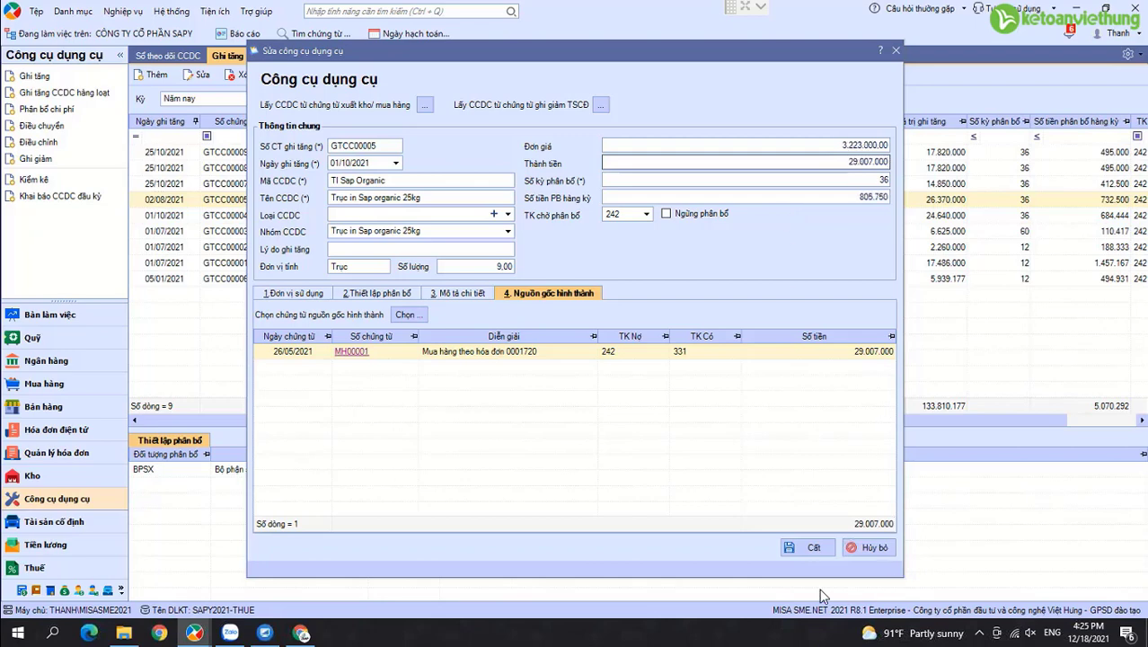
left_click(805, 550)
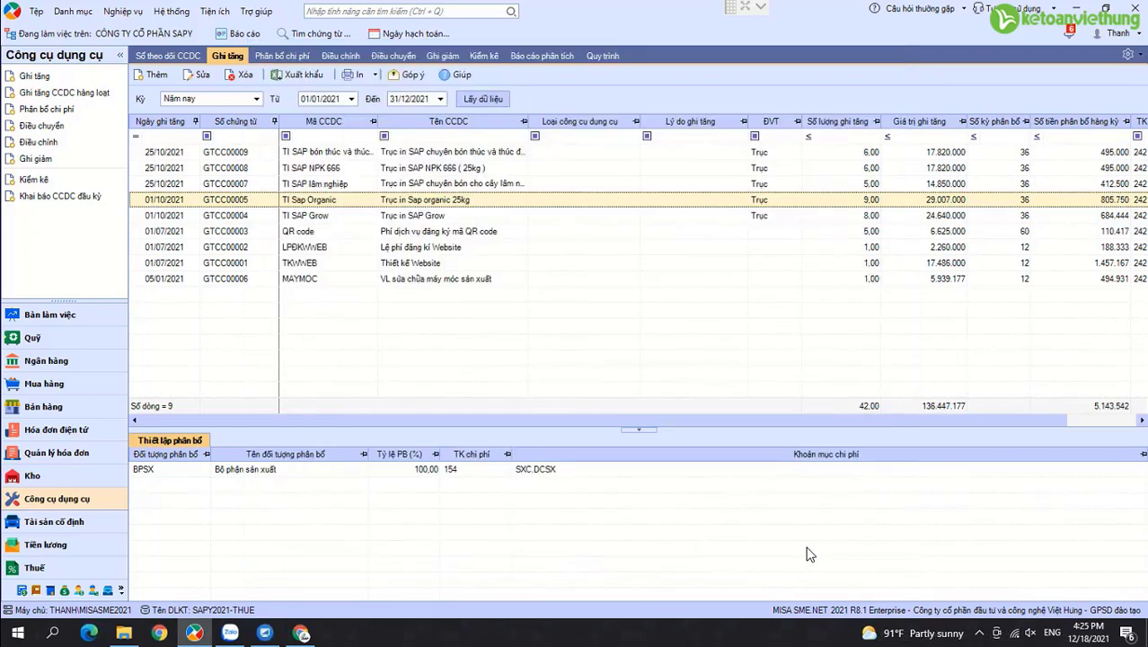
Compare the amounts of TI SAP lâm nghiệp, TI SAP NPK 666 and TI SAP bón thúc with their origin documents.
left_click(416, 185)
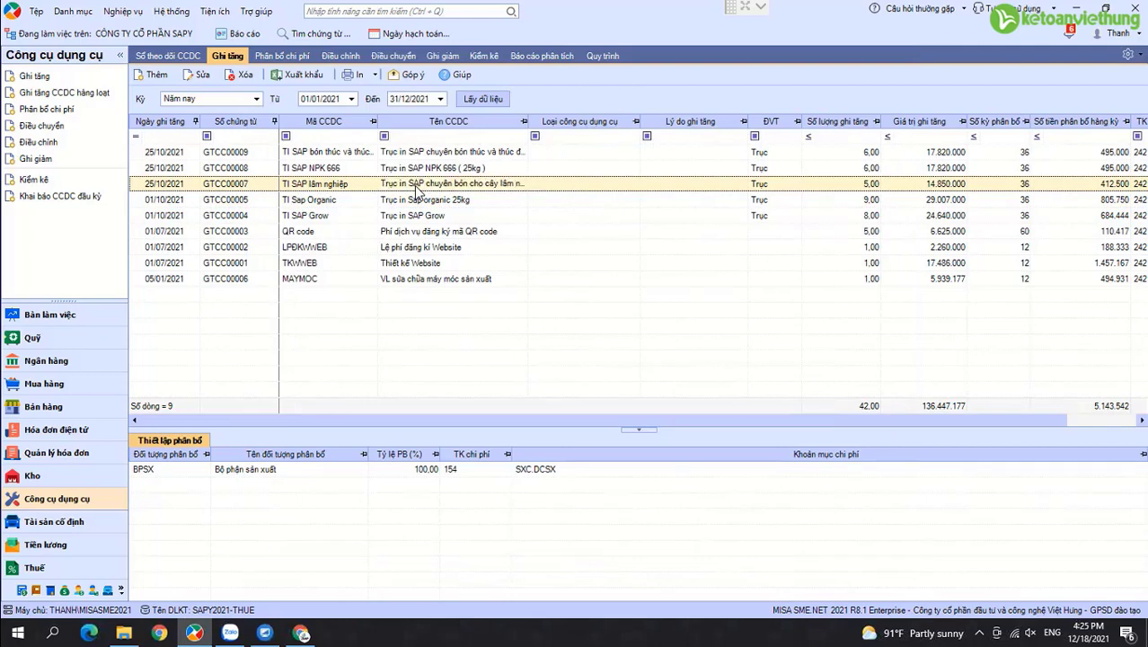
double_click(415, 186)
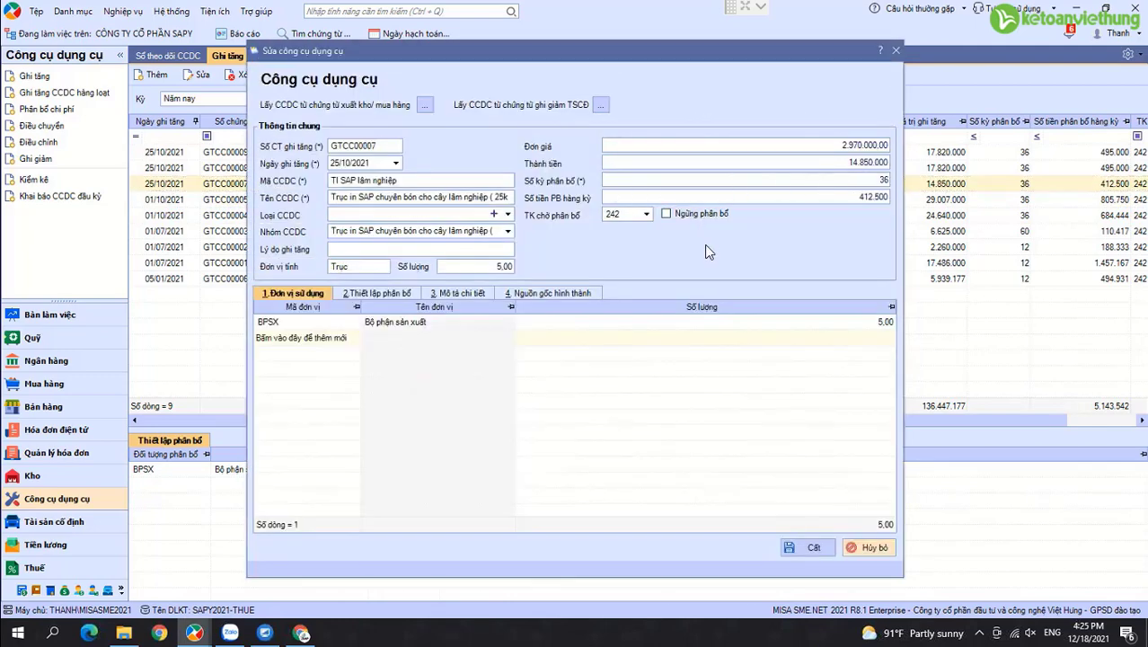
left_click(547, 293)
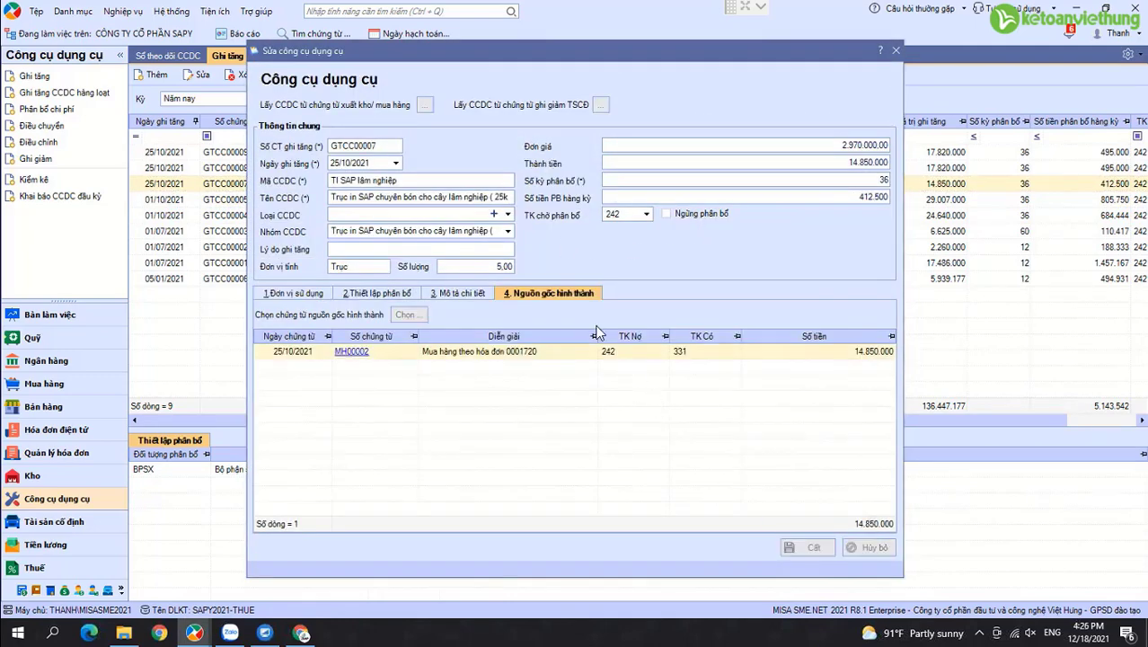
key("Escape")
double_click(485, 168)
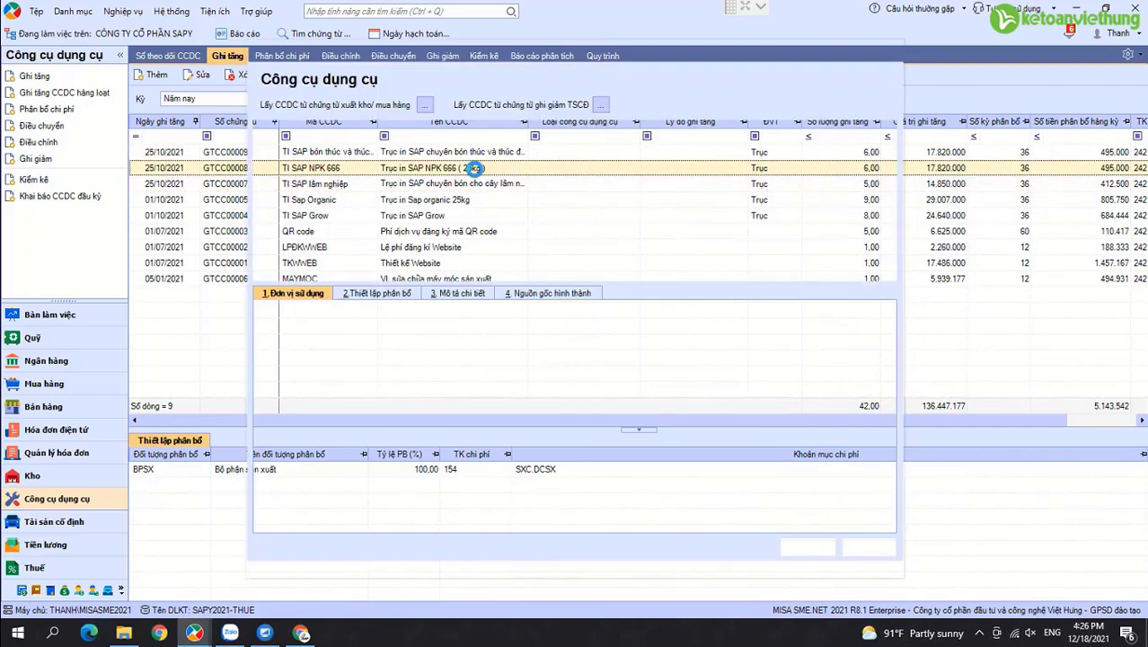
left_click(538, 293)
left_click(825, 553)
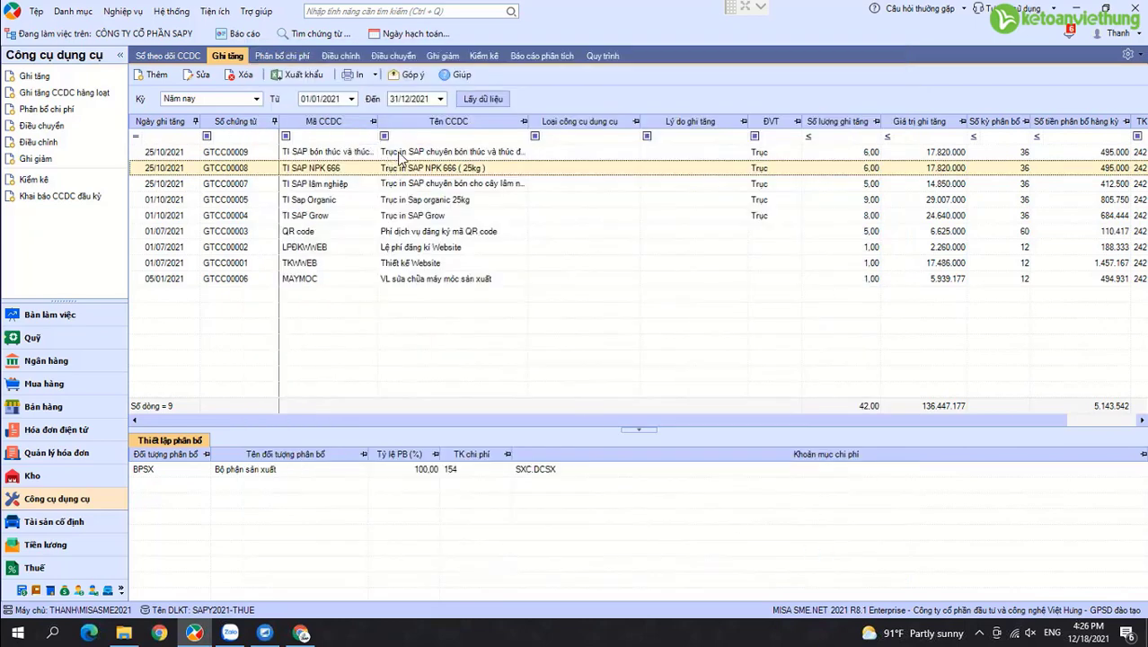
double_click(401, 154)
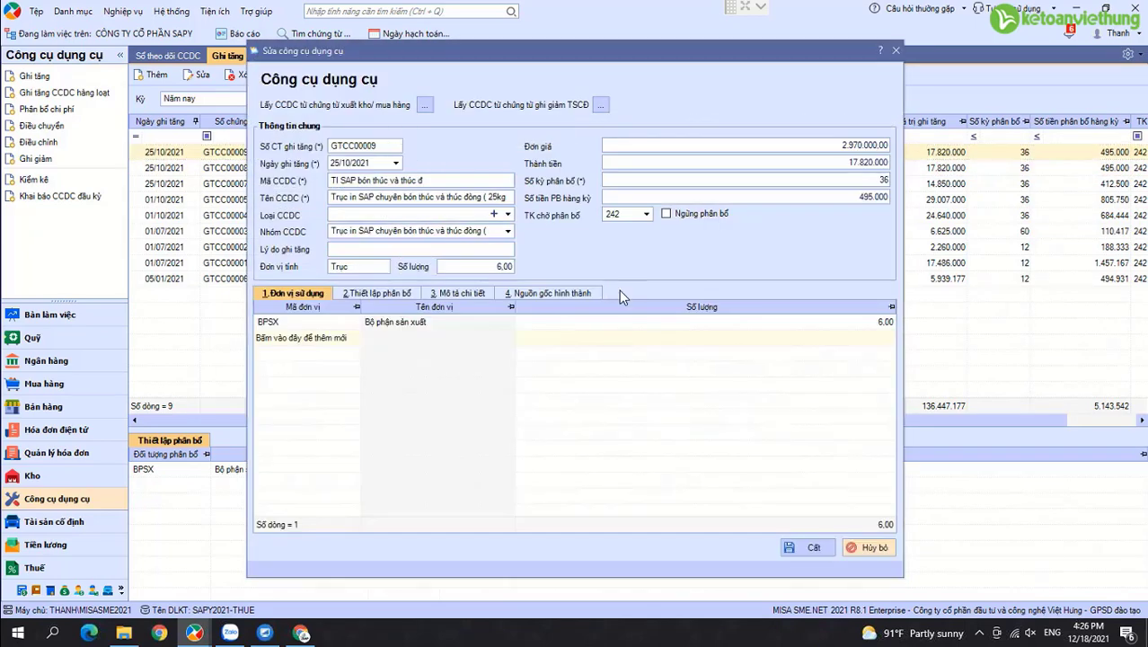
left_click(524, 295)
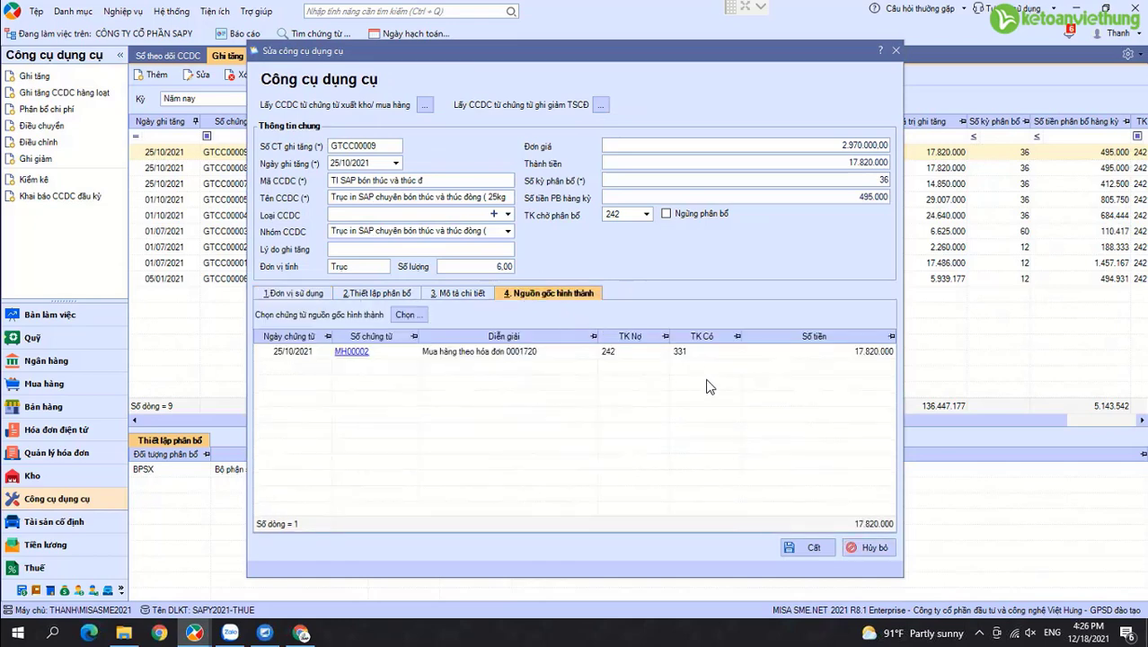
left_click(812, 548)
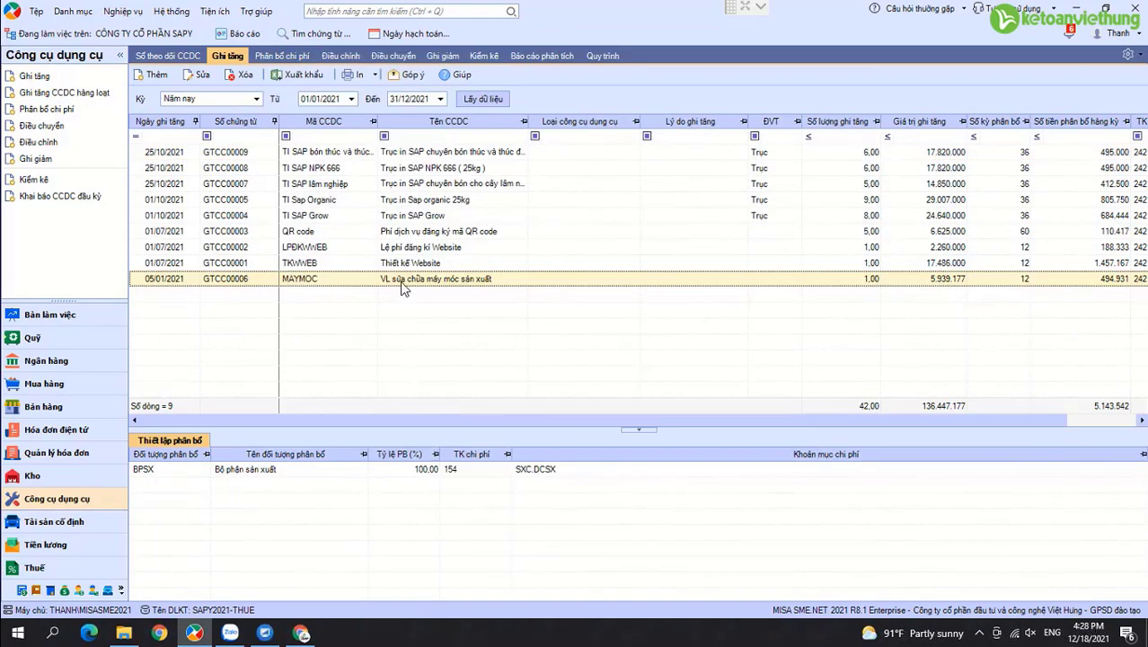
Compare MAYMOC's total amount with its origin document PC00021 and close the record without saving.
double_click(436, 283)
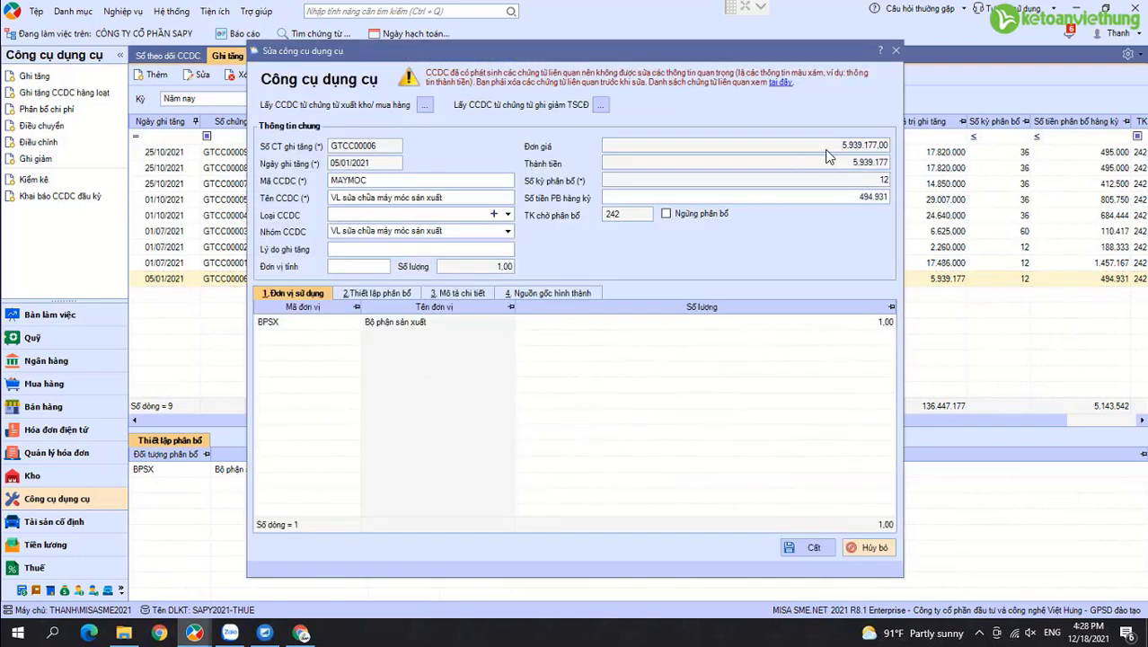
left_click(831, 162)
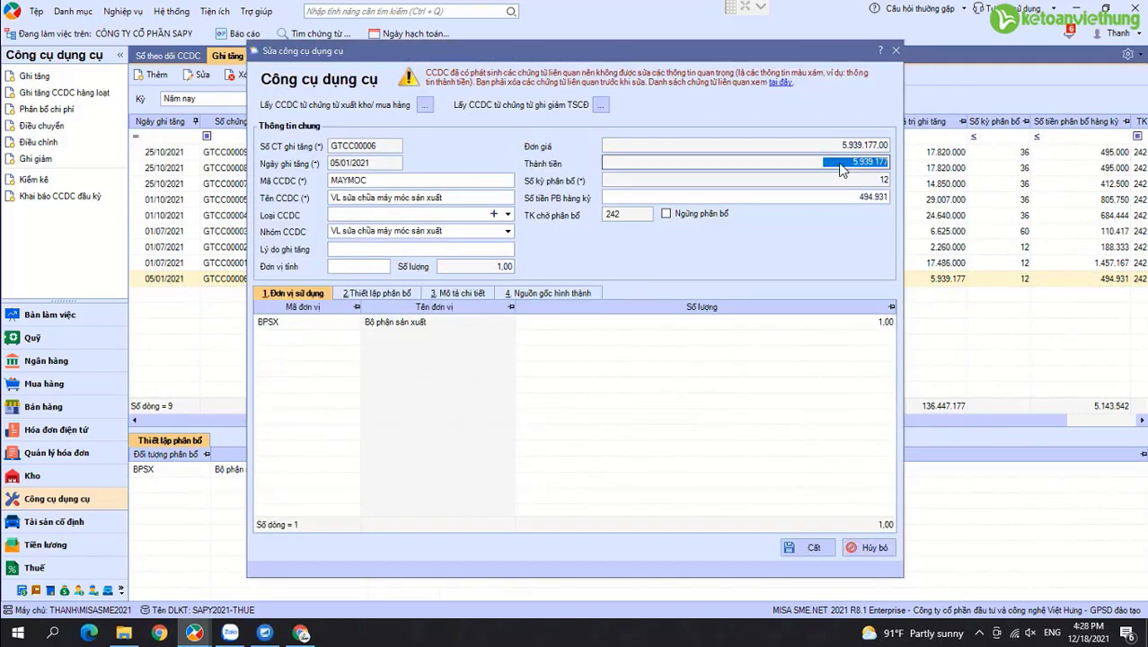
left_click(557, 294)
left_click(813, 350)
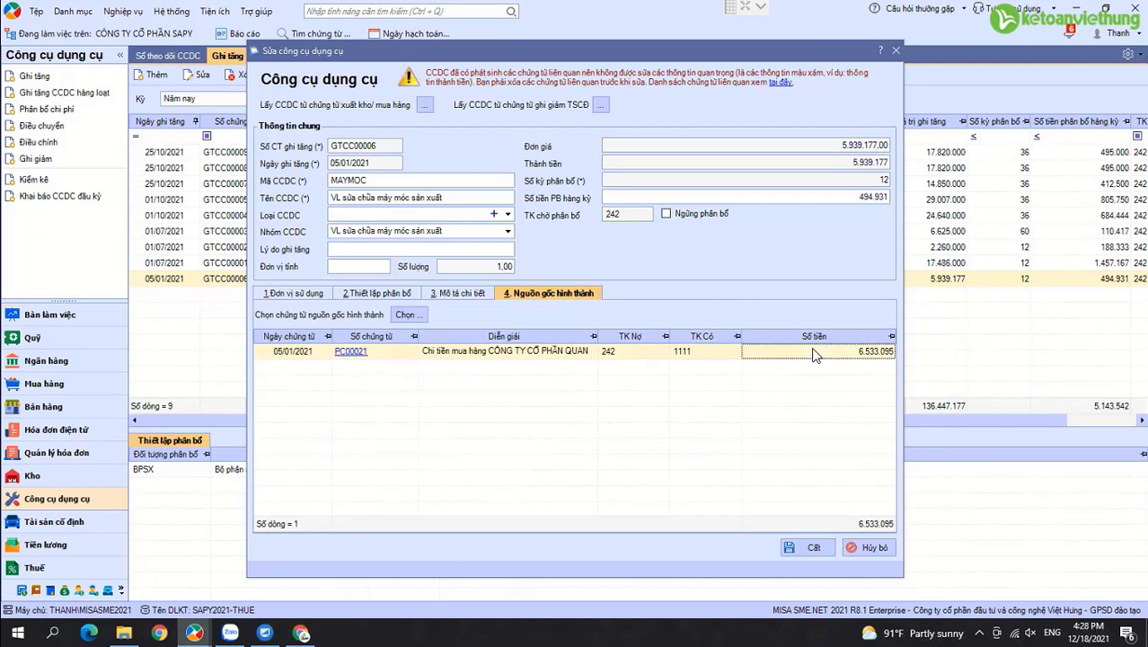
left_click(828, 162)
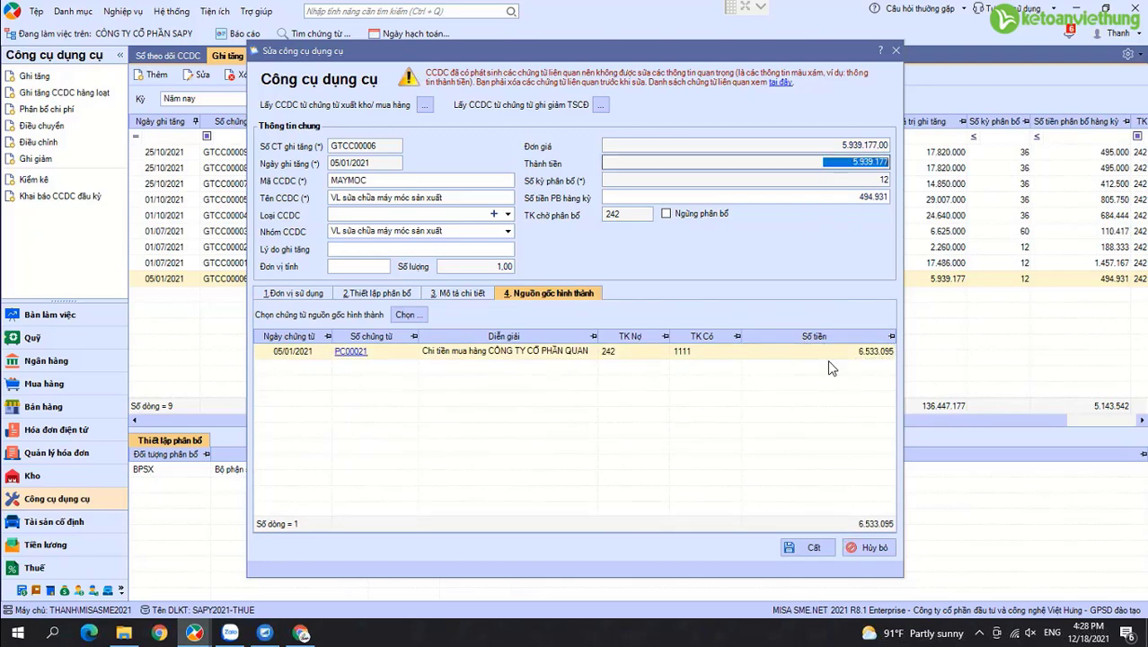
left_click(868, 550)
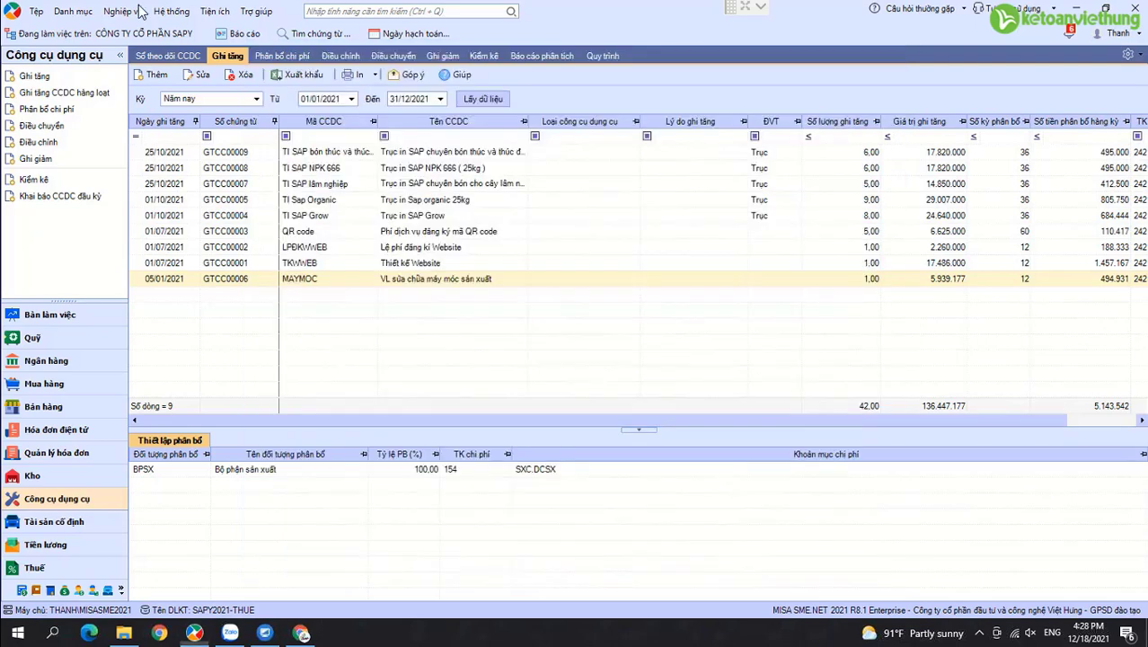
Unpost and delete the January 2021 CCDC cost allocation voucher PBCC00001.
left_click(303, 58)
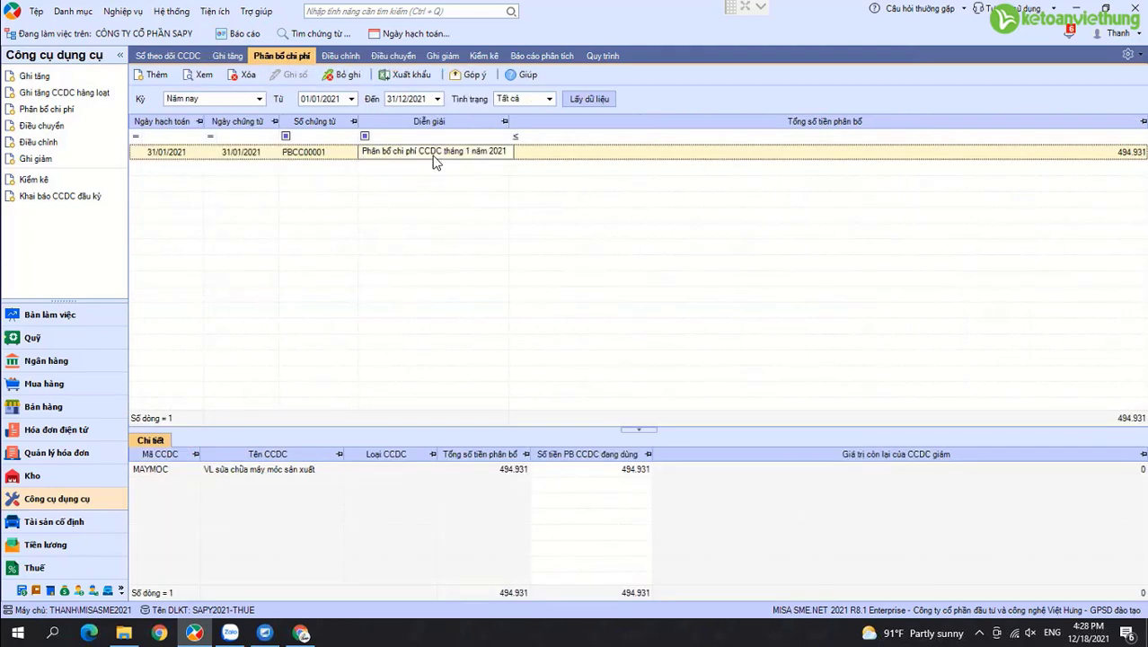
left_click(346, 74)
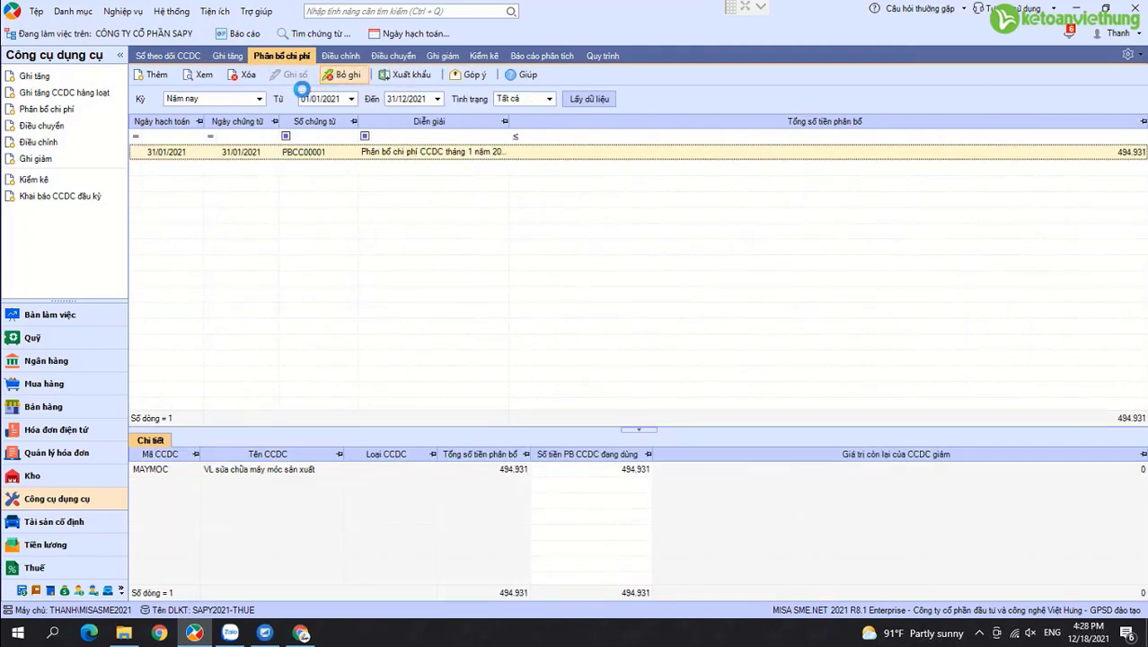
left_click(239, 78)
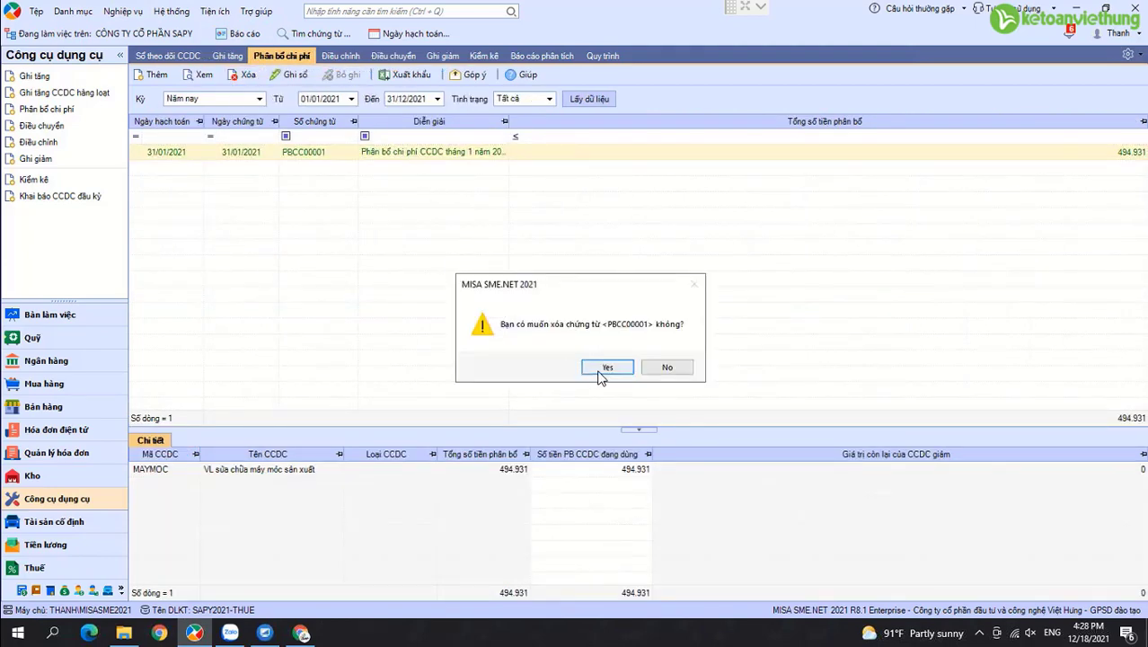
left_click(601, 368)
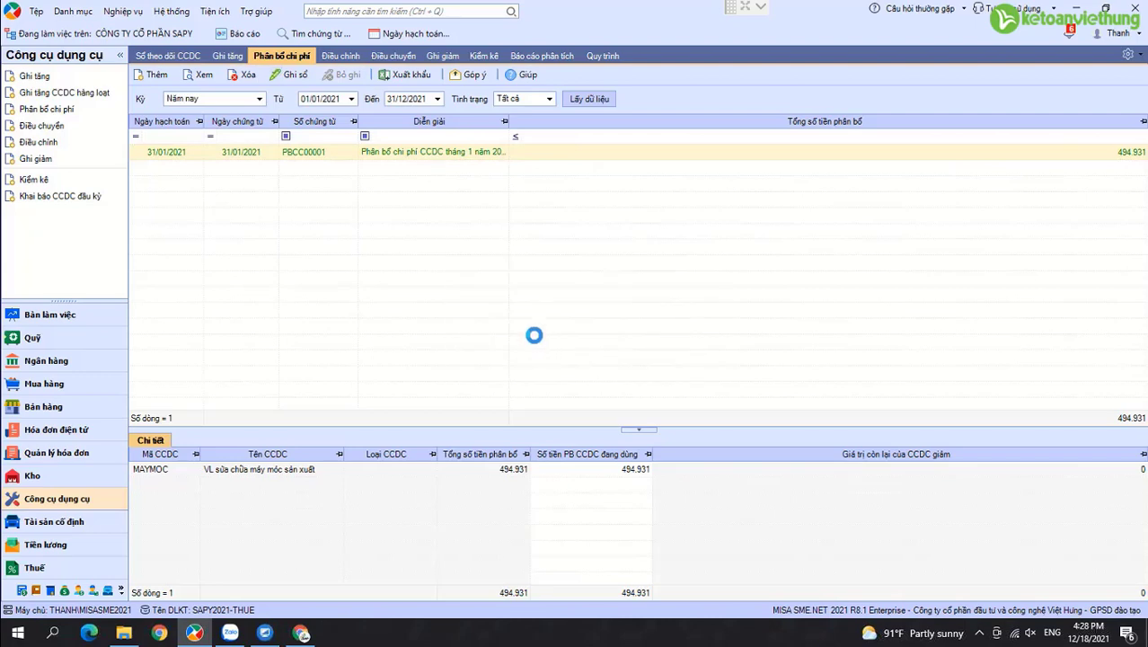
Set MAYMOC's total amount (Thành tiền) to 6.533.095 and its increase date to 01/10/2021, and save the record.
left_click(227, 55)
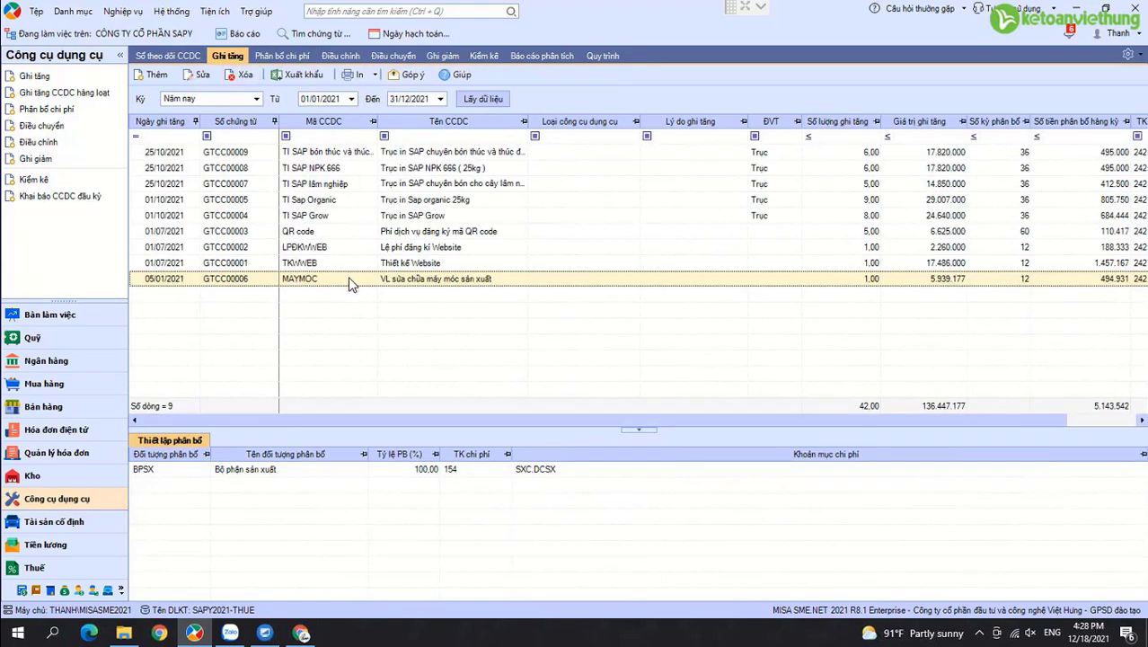
double_click(351, 280)
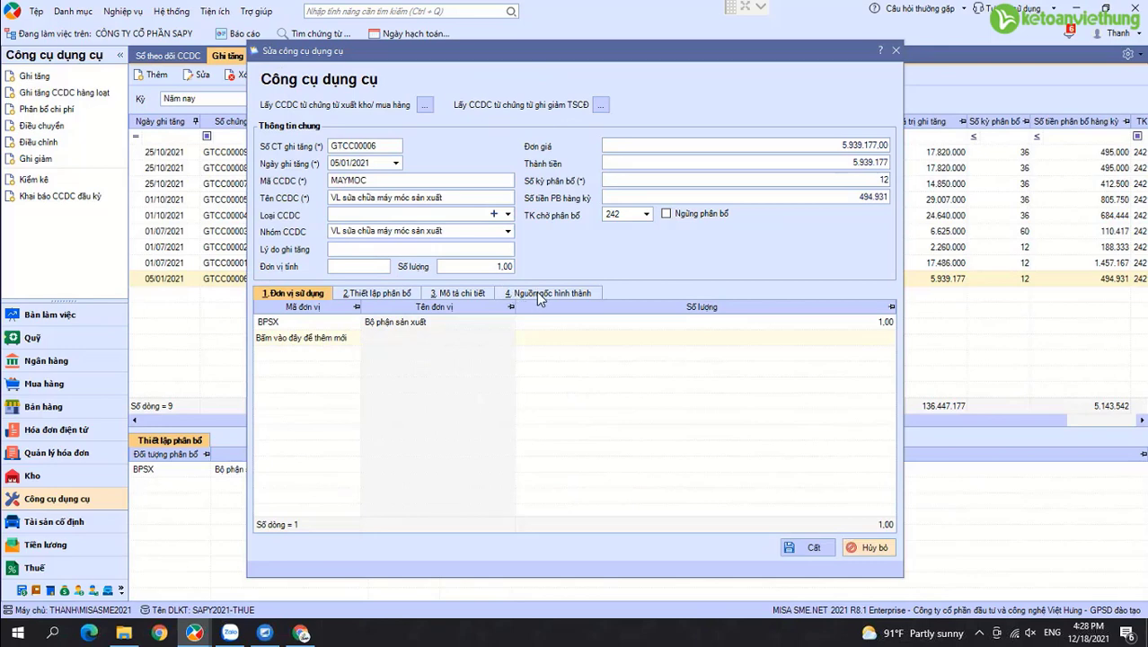
left_click(558, 293)
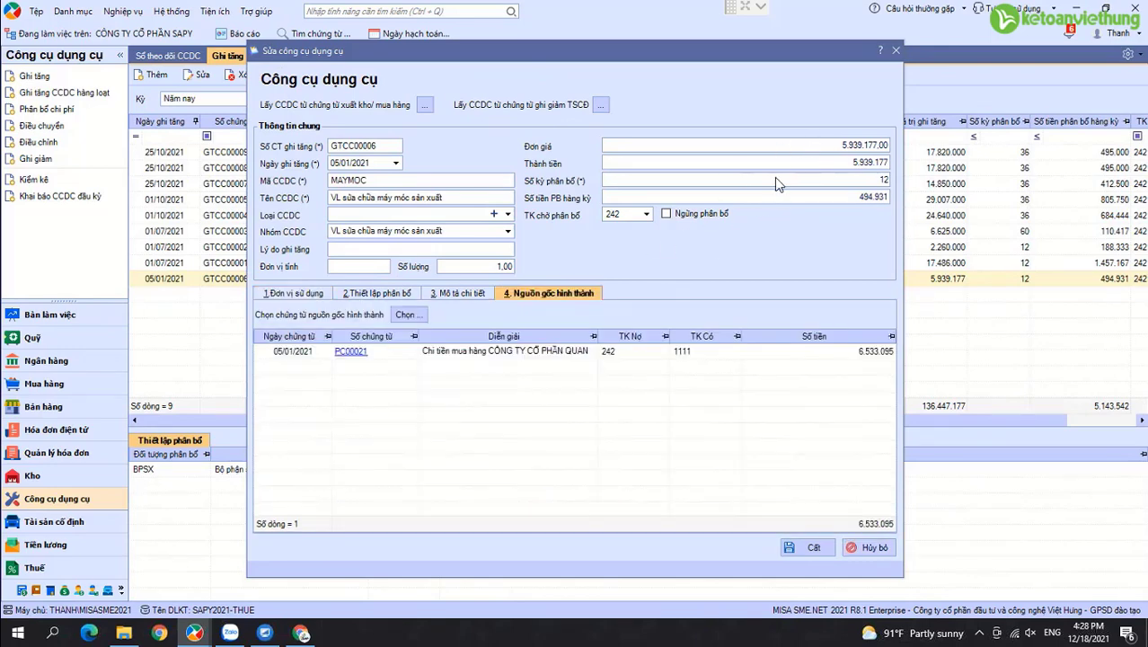
left_click(821, 163)
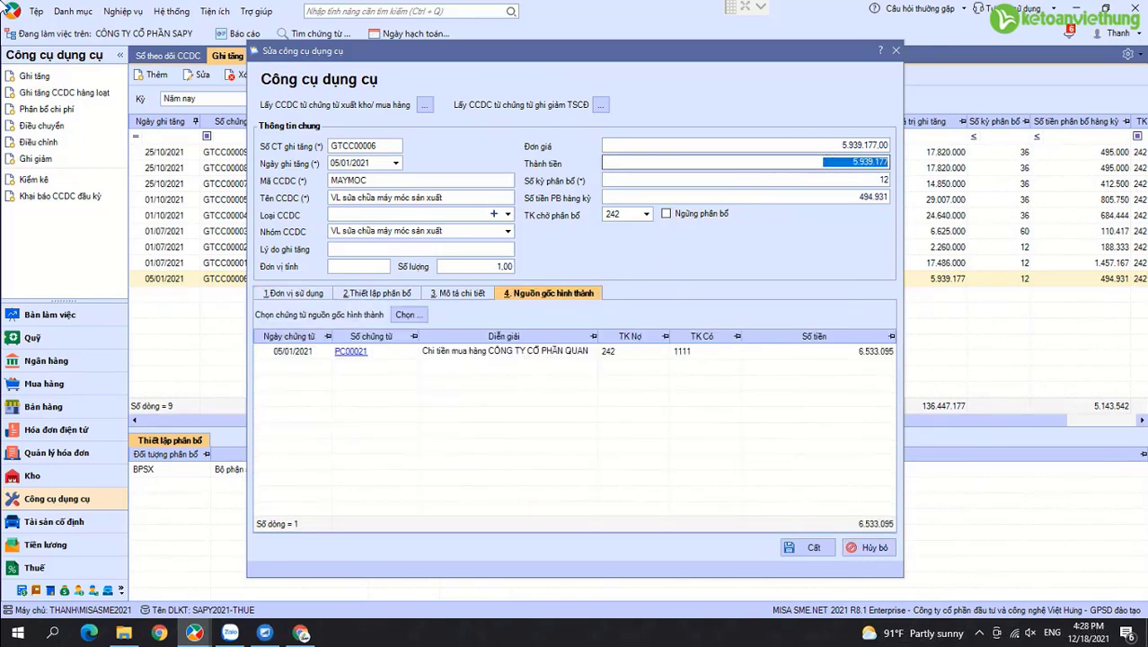
type("6.533.095")
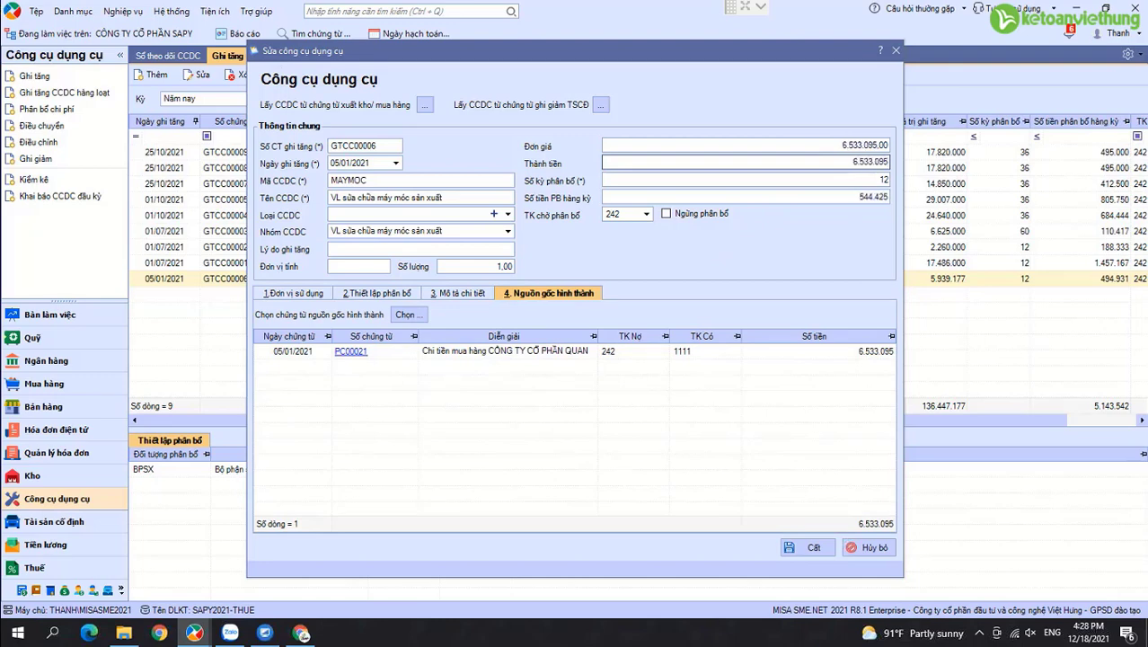
left_click(341, 163)
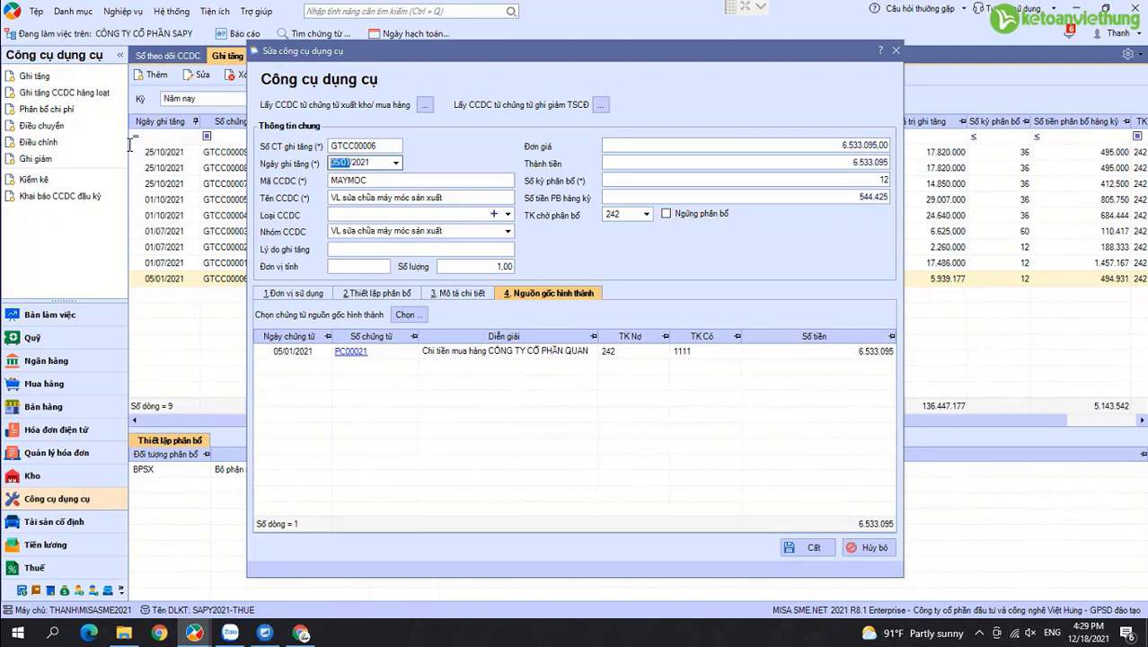
type("0110")
left_click(811, 547)
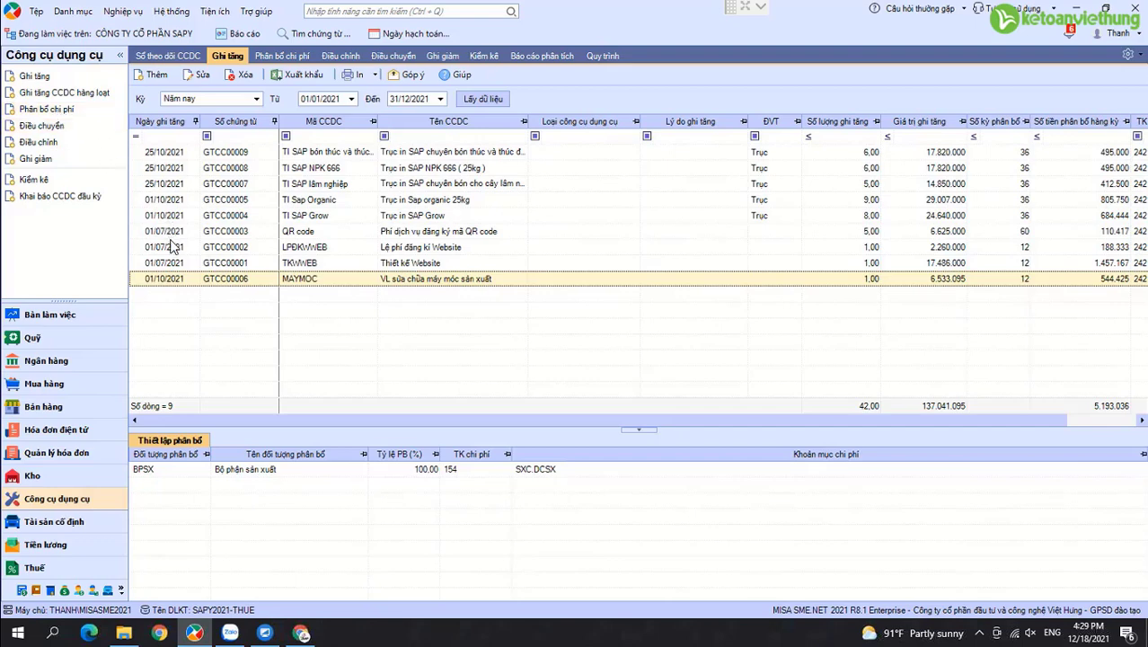
Check the QR code record's origin document PC00003 and set its total amount (Thành tiền) to 7.287.500.
left_click(416, 251)
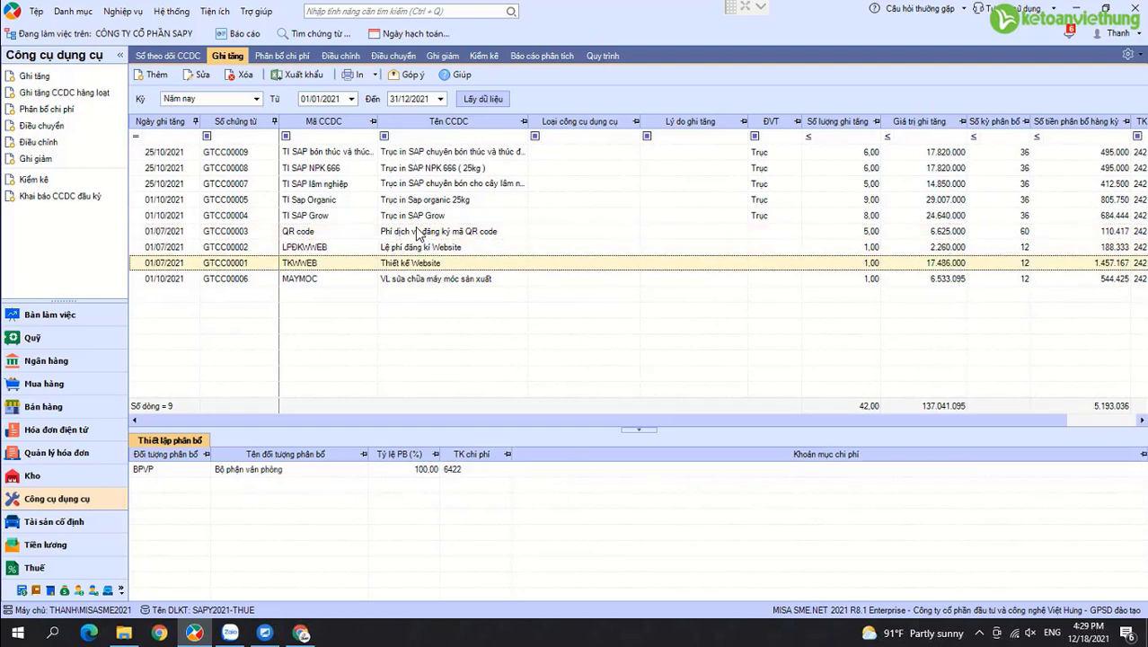
left_click(418, 233)
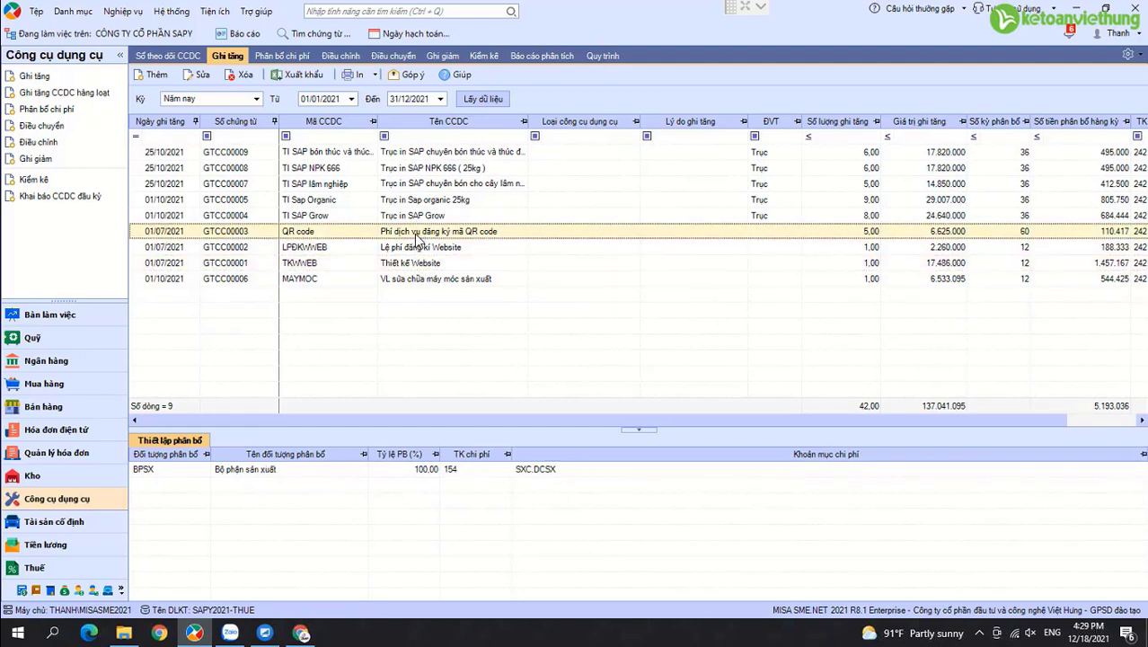
double_click(420, 232)
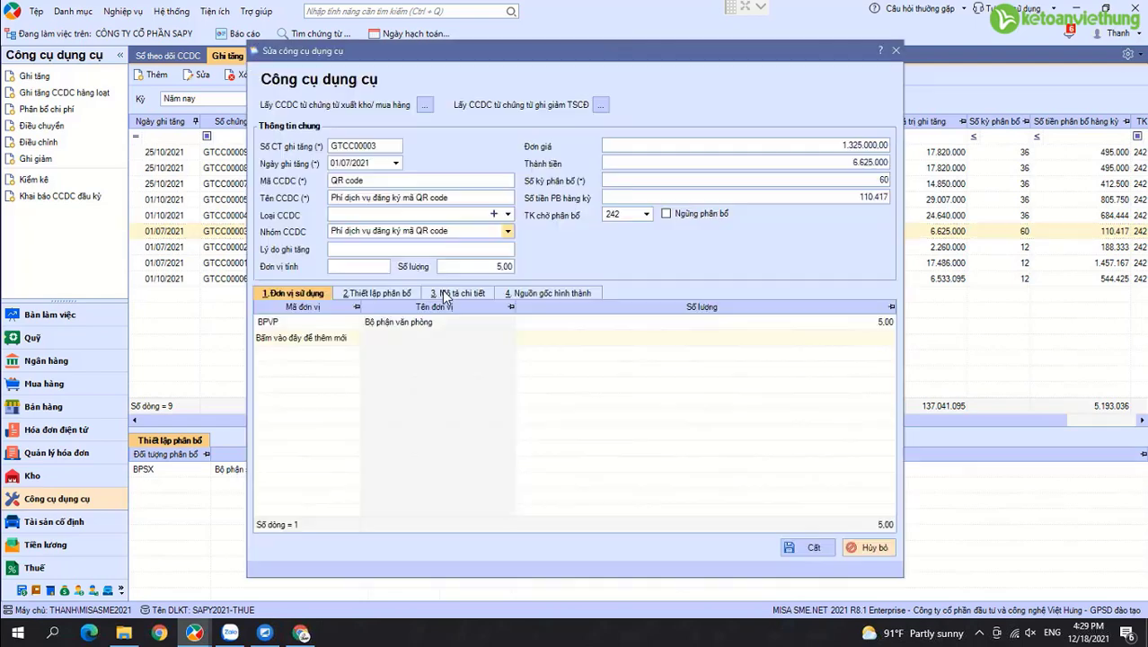
left_click(548, 294)
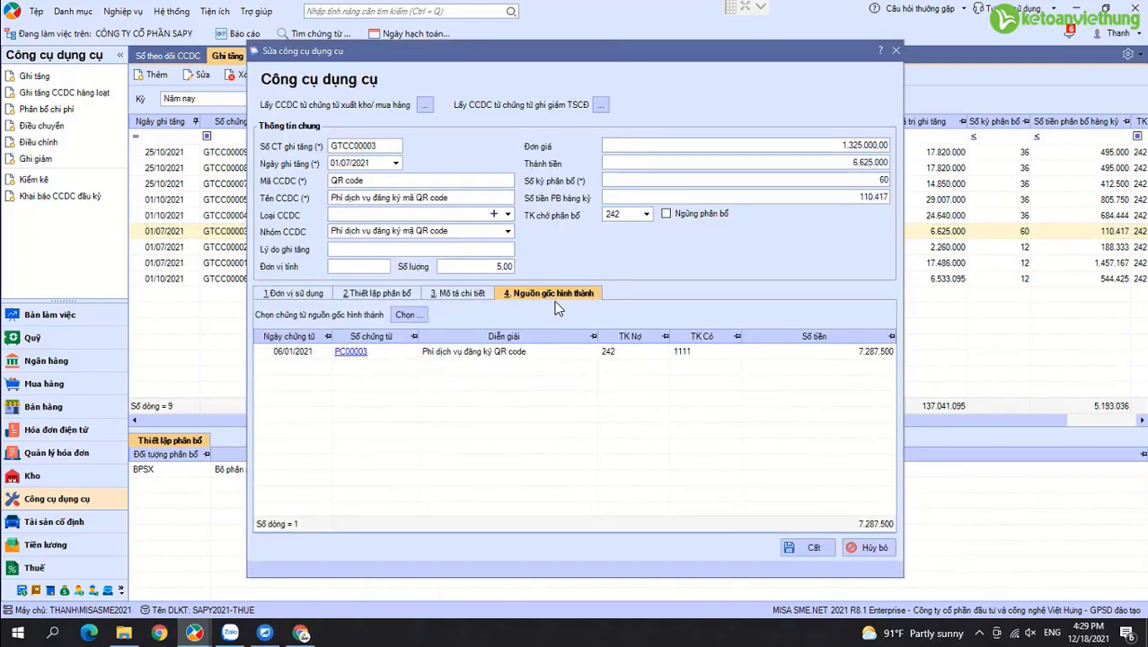
left_click(682, 162)
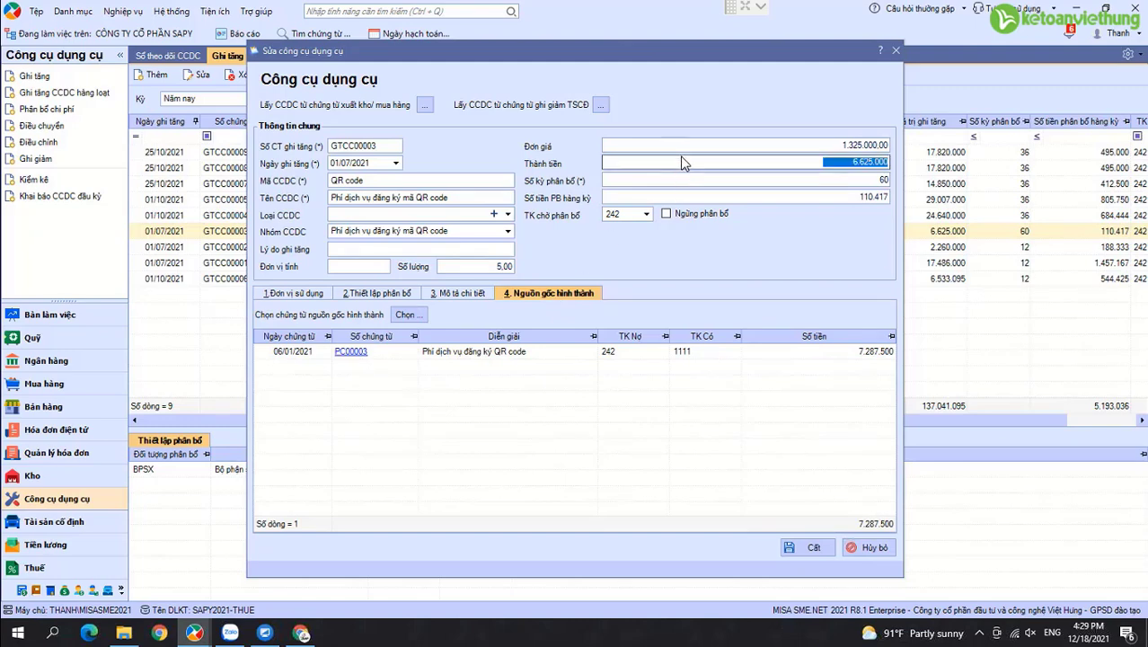
type("7")
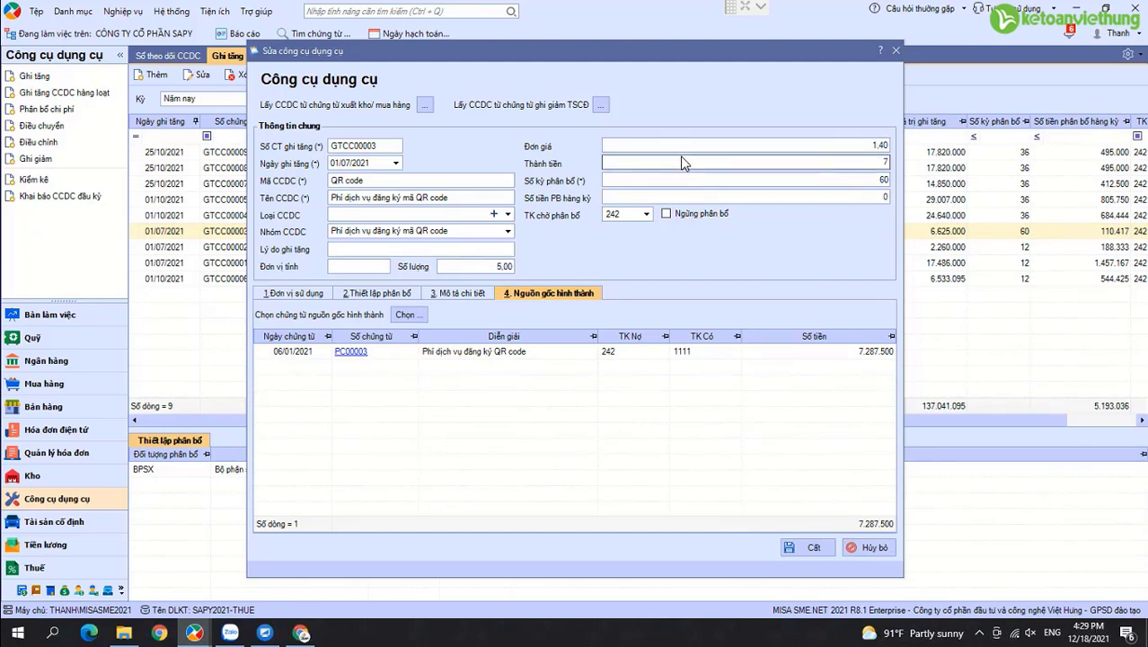
type(".287.500")
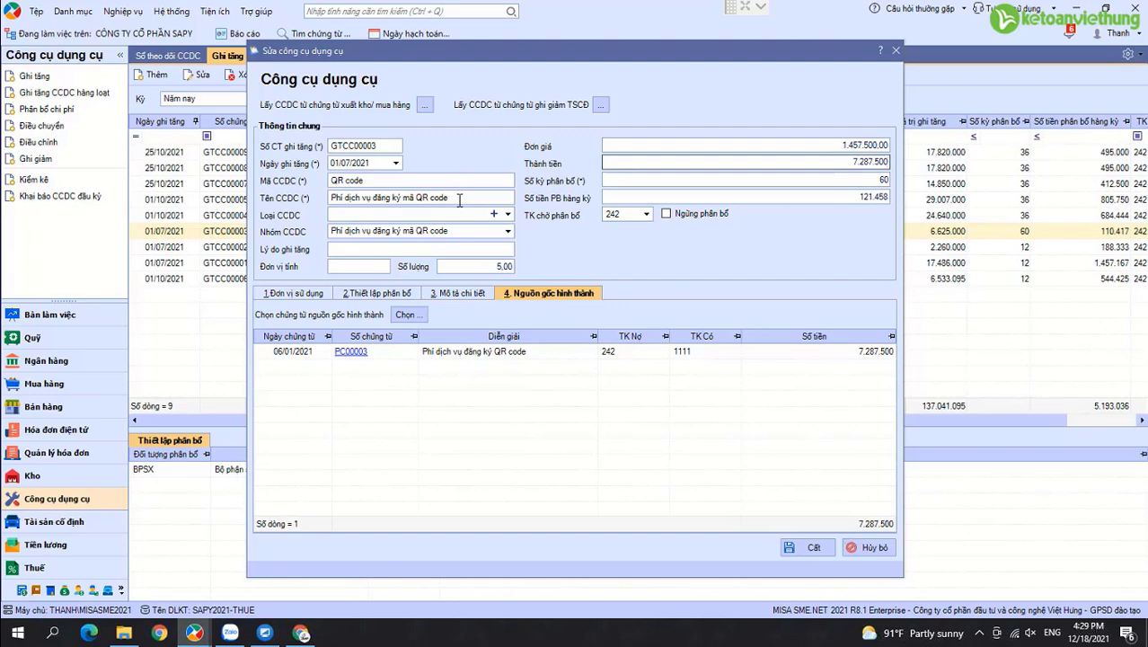
Assign the QR code record to department BPSX, with expense account 154 and cost item SXC.DCSX in its allocation setup.
left_click(296, 296)
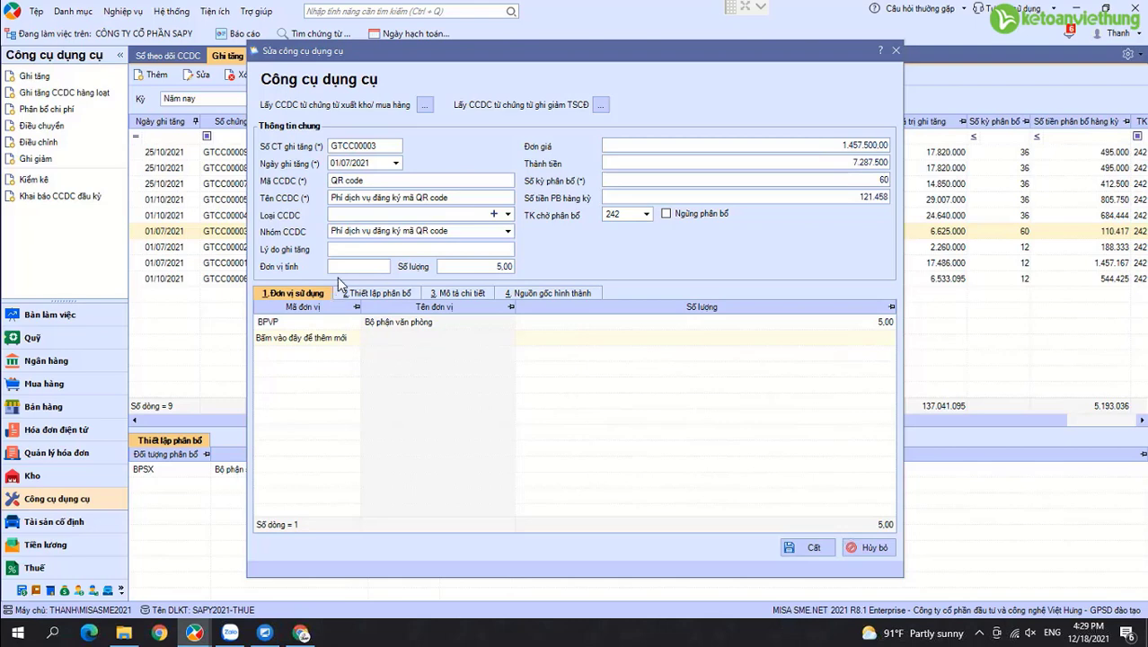
left_click(353, 321)
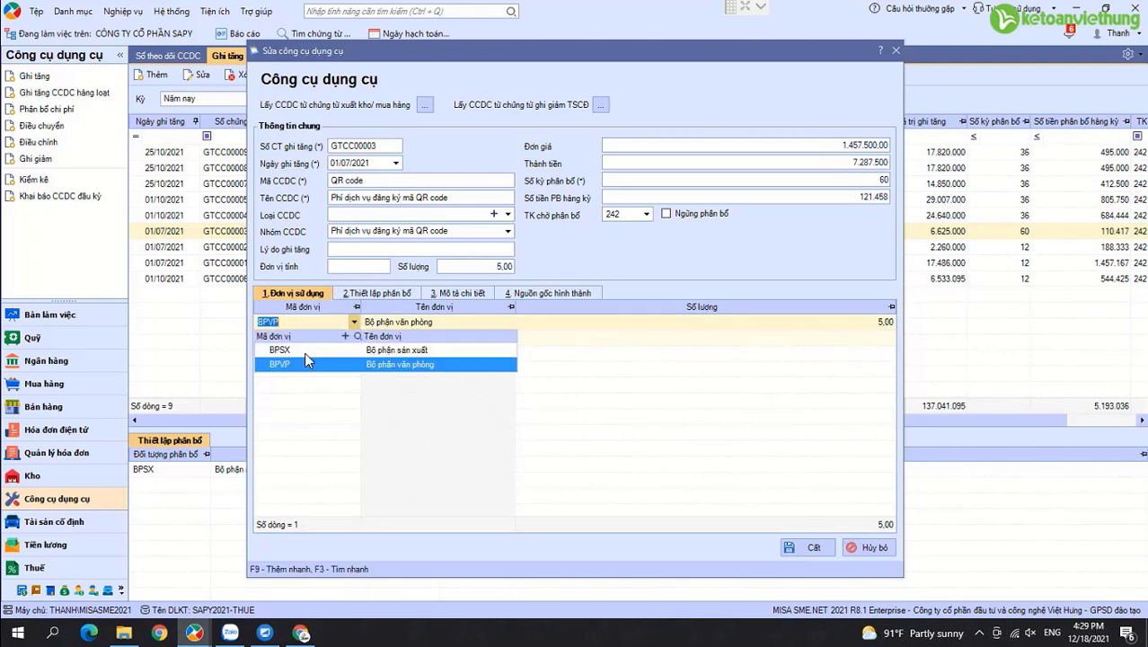
left_click(300, 349)
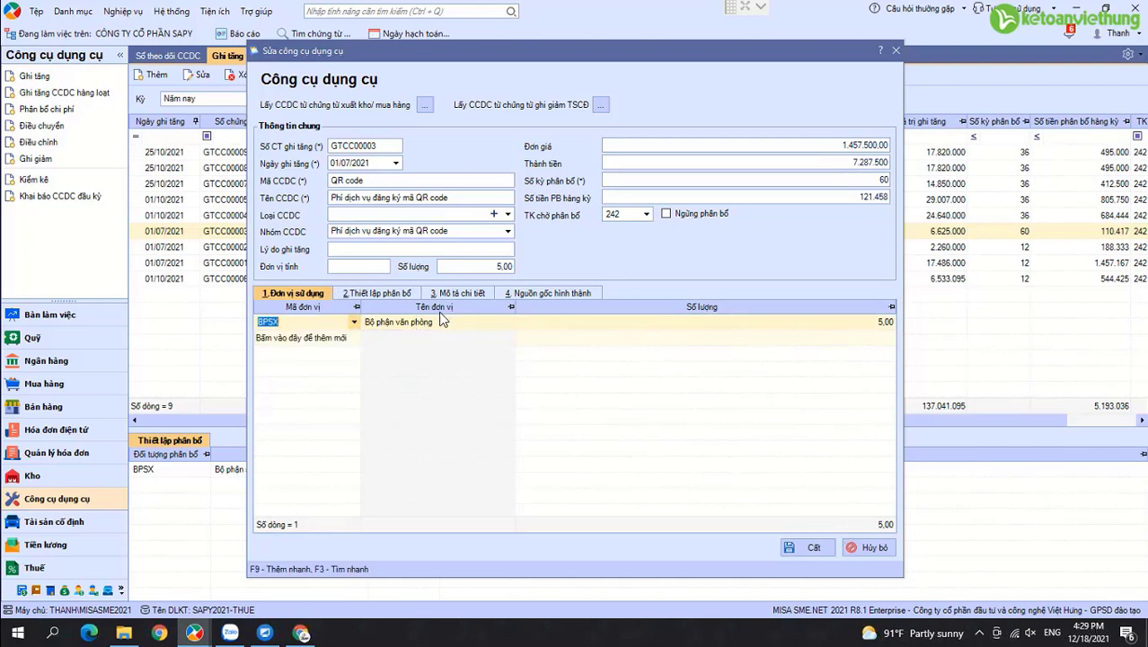
left_click(378, 293)
left_click(604, 344)
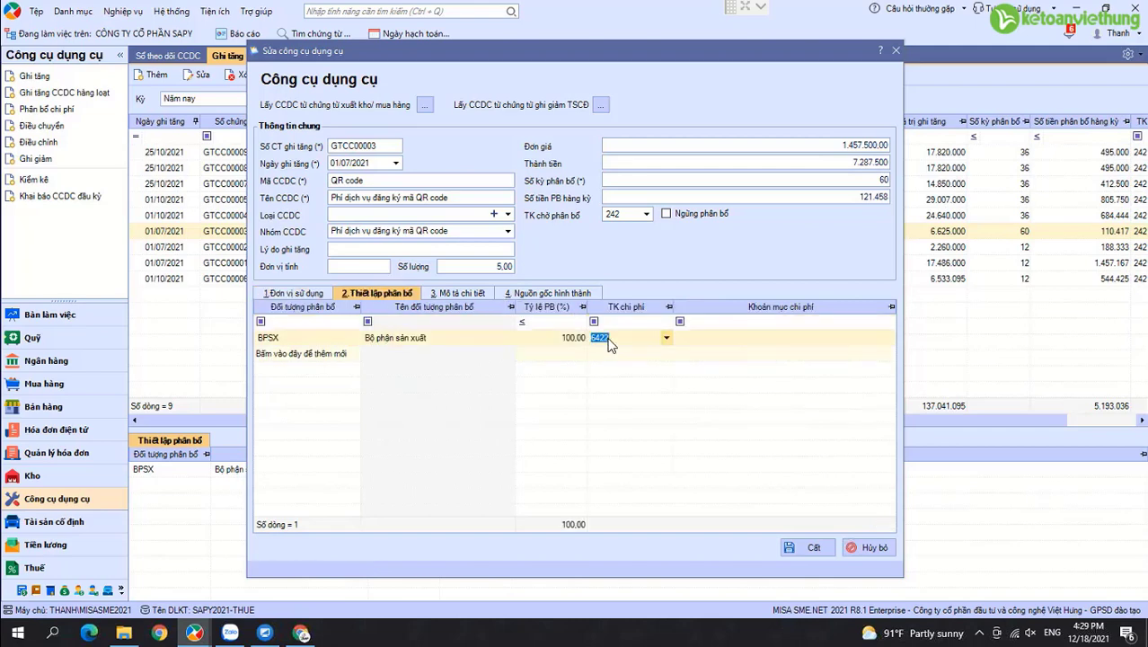
type("154")
key("Tab")
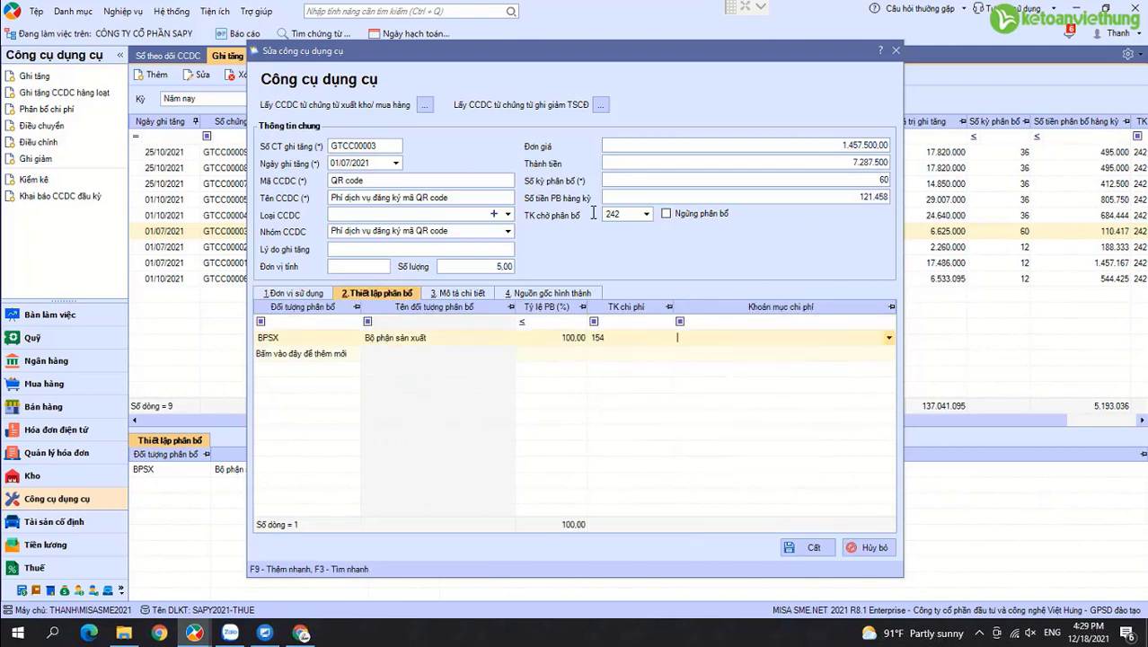
type("SXC")
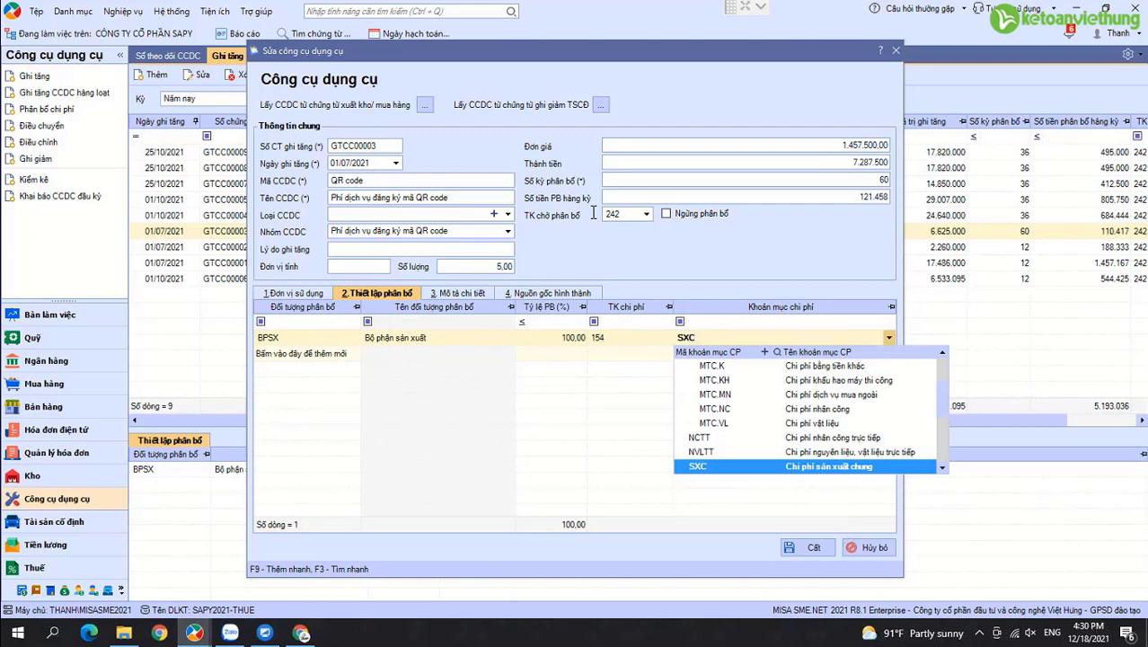
key("Down")
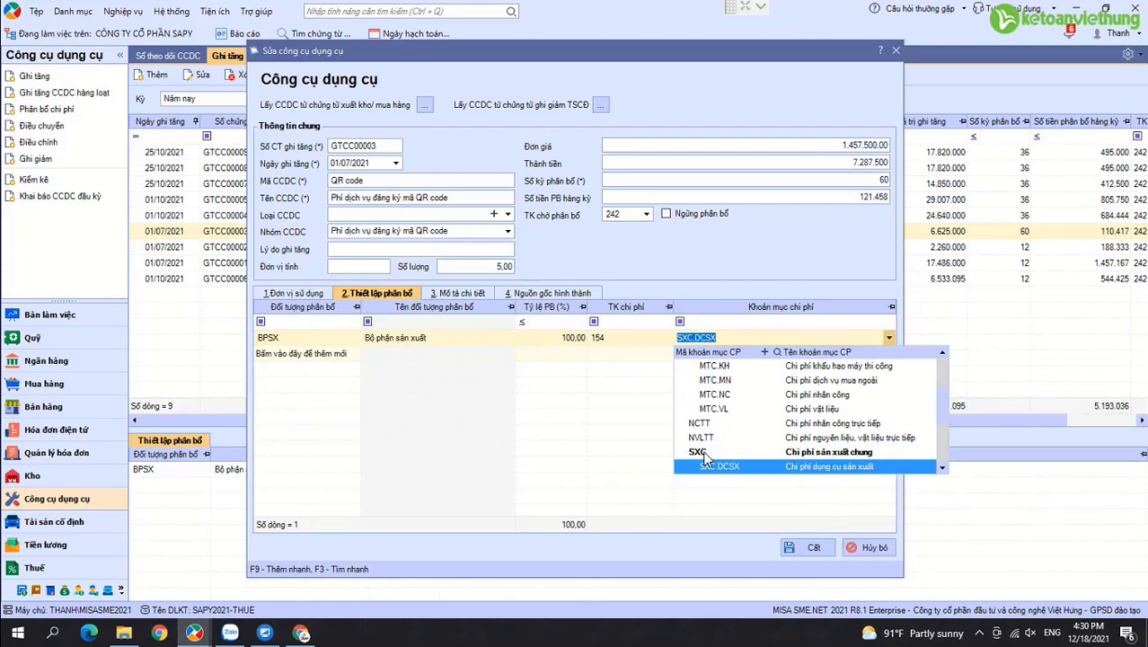
left_click(729, 466)
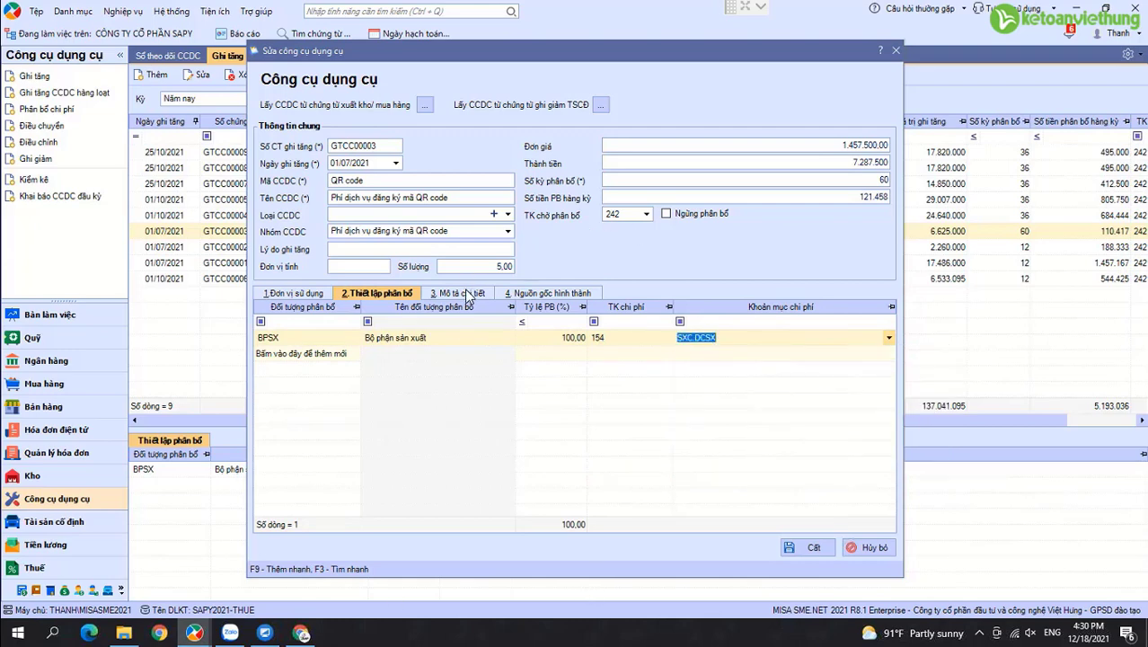
Set the QR code record's increase date to 01/10/2021 and save the record.
left_click(341, 161)
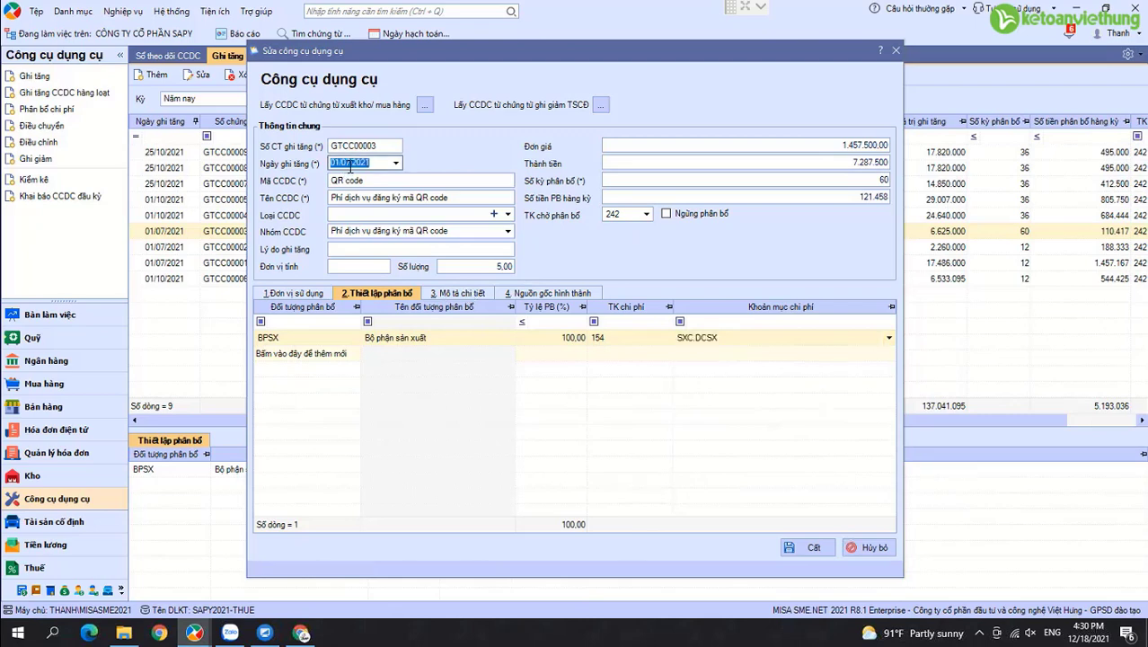
type("10")
left_click(807, 545)
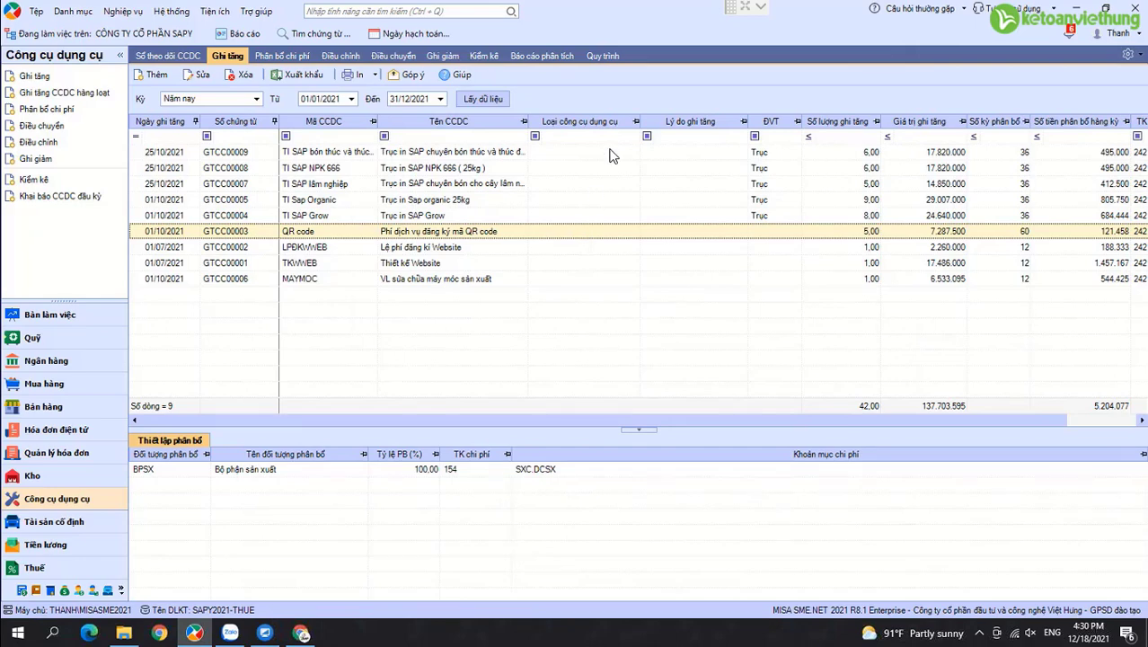
Create a CCDC cost allocation for month 12 of 2021 and review each item's allocation object, expense account and cost item.
left_click(434, 171)
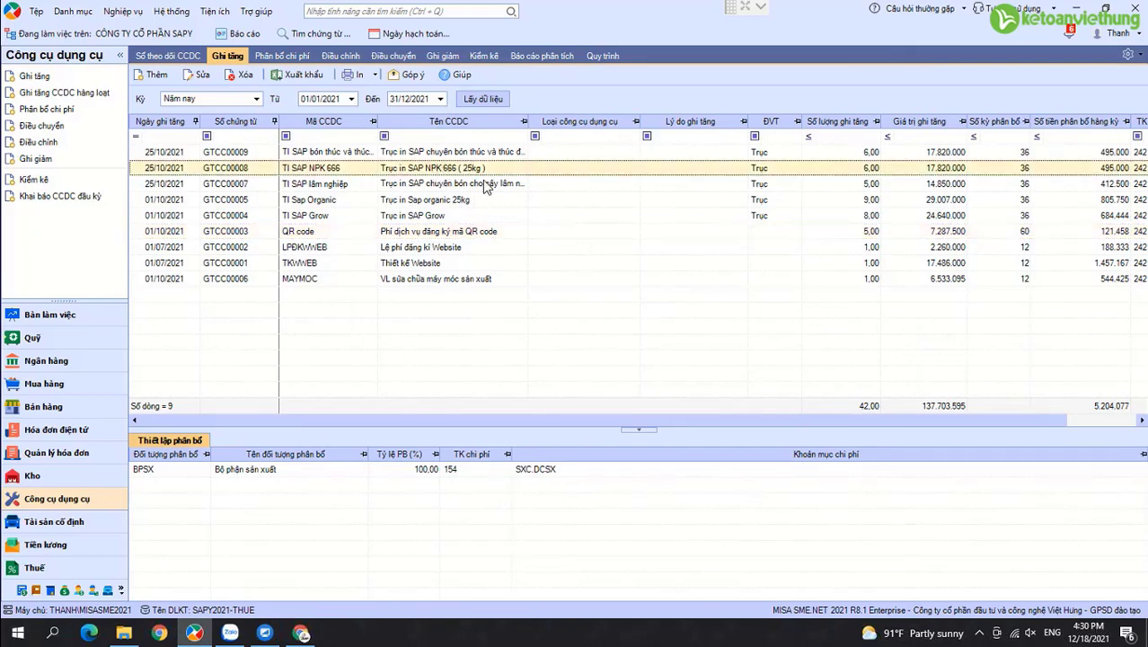
left_click(65, 122)
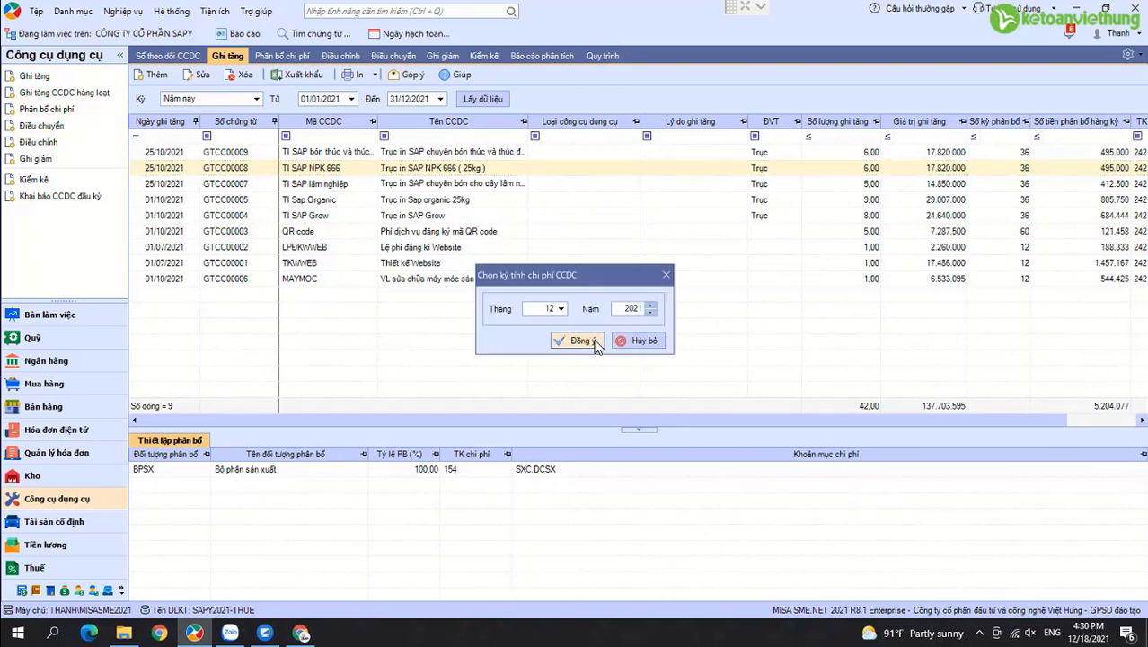
left_click(594, 344)
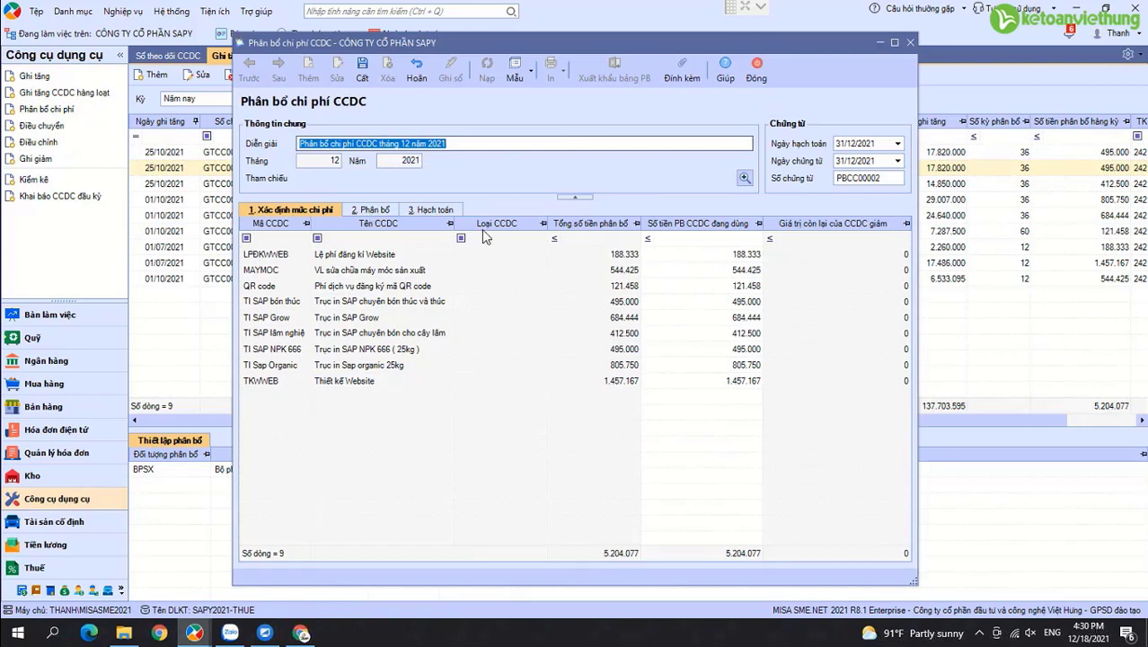
left_click(371, 209)
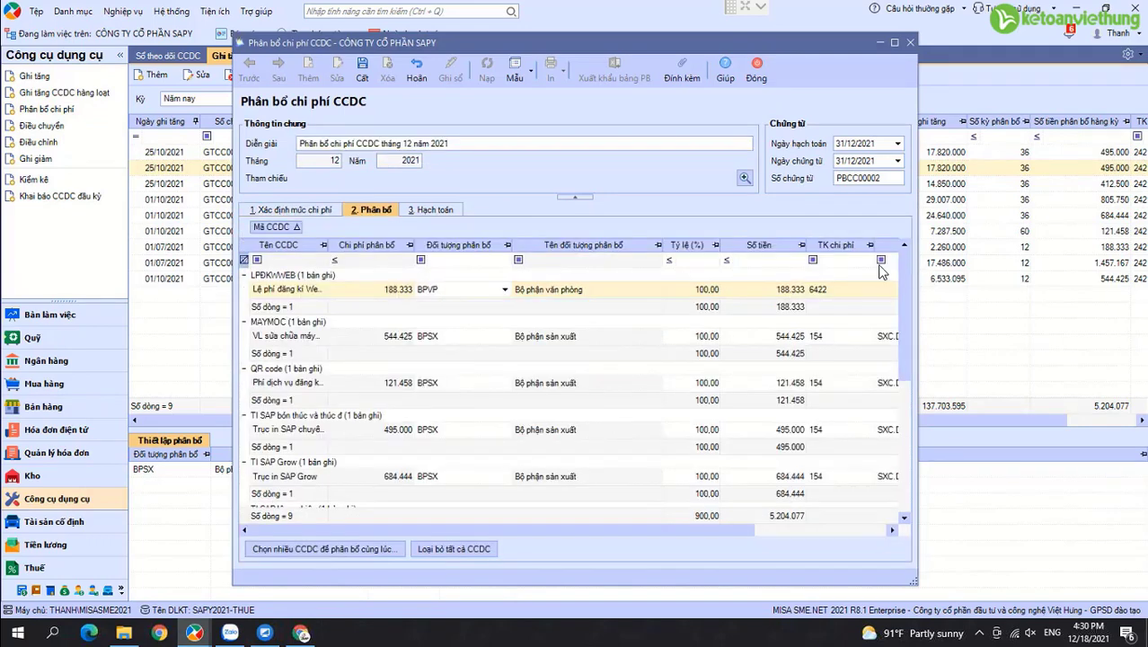
left_click(831, 338)
key("Down")
key("Down")
left_click(894, 42)
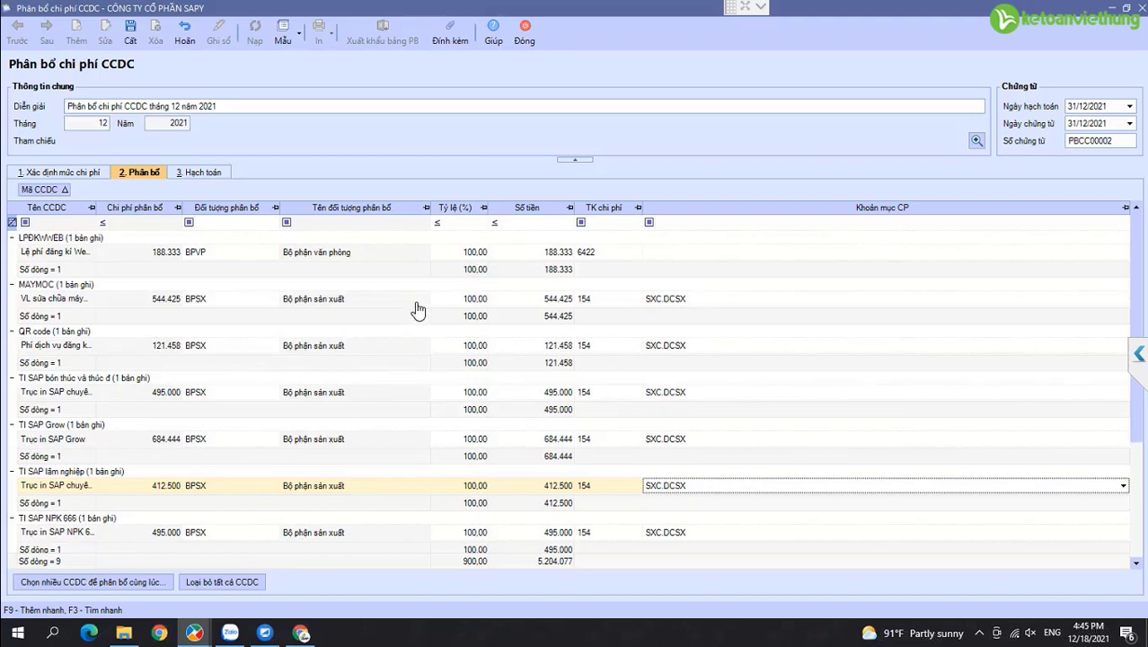
Try expense account 6422 without a cost item for MAYMOC and QR code, and close the December allocation without saving.
left_click(679, 304)
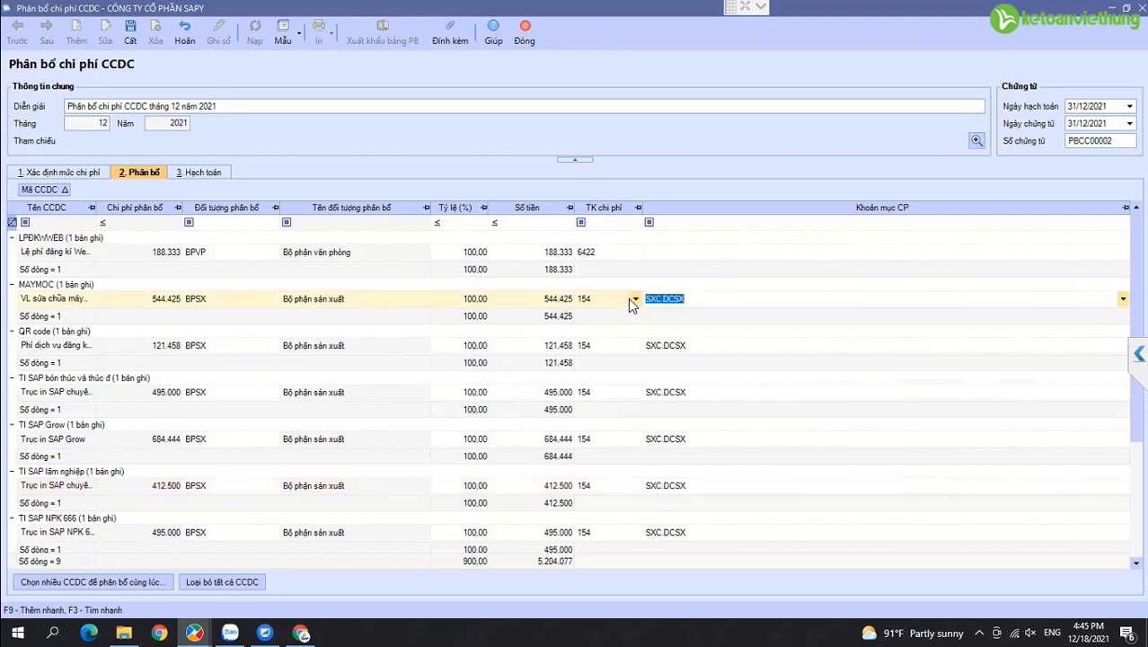
left_click(634, 298)
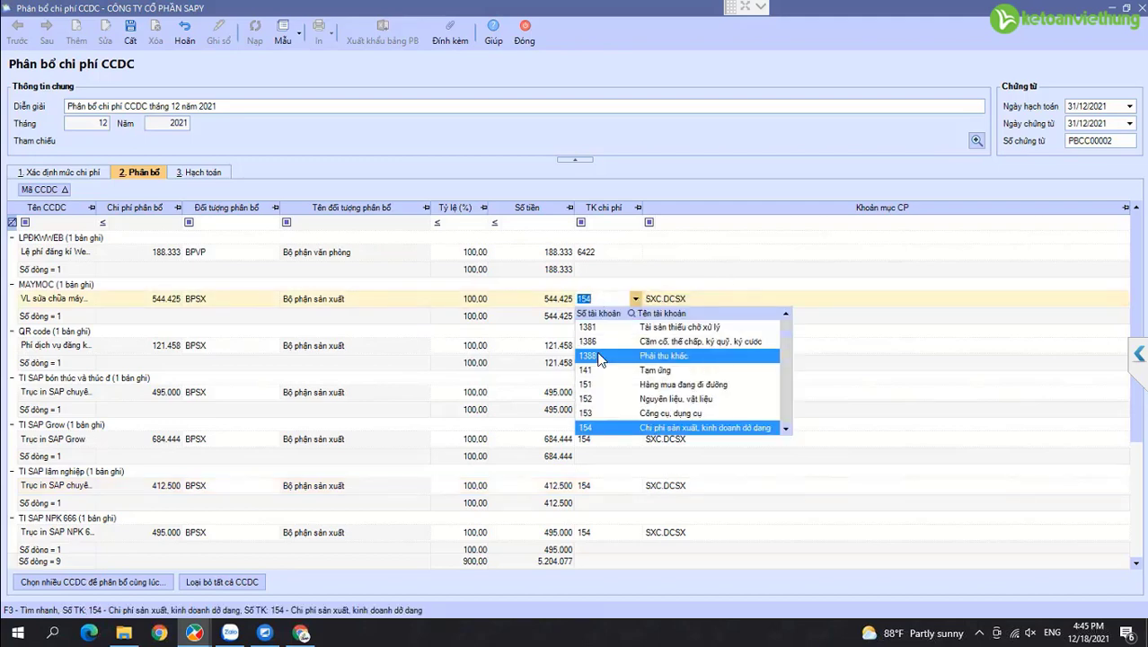
type("6422")
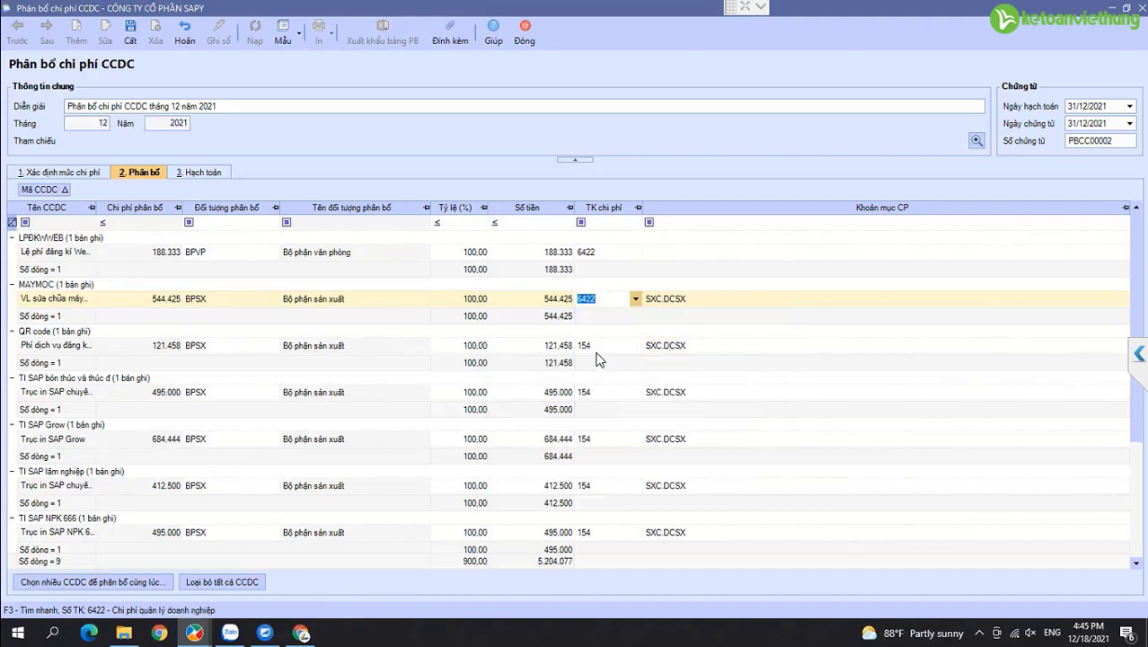
key("Tab")
key("Tab")
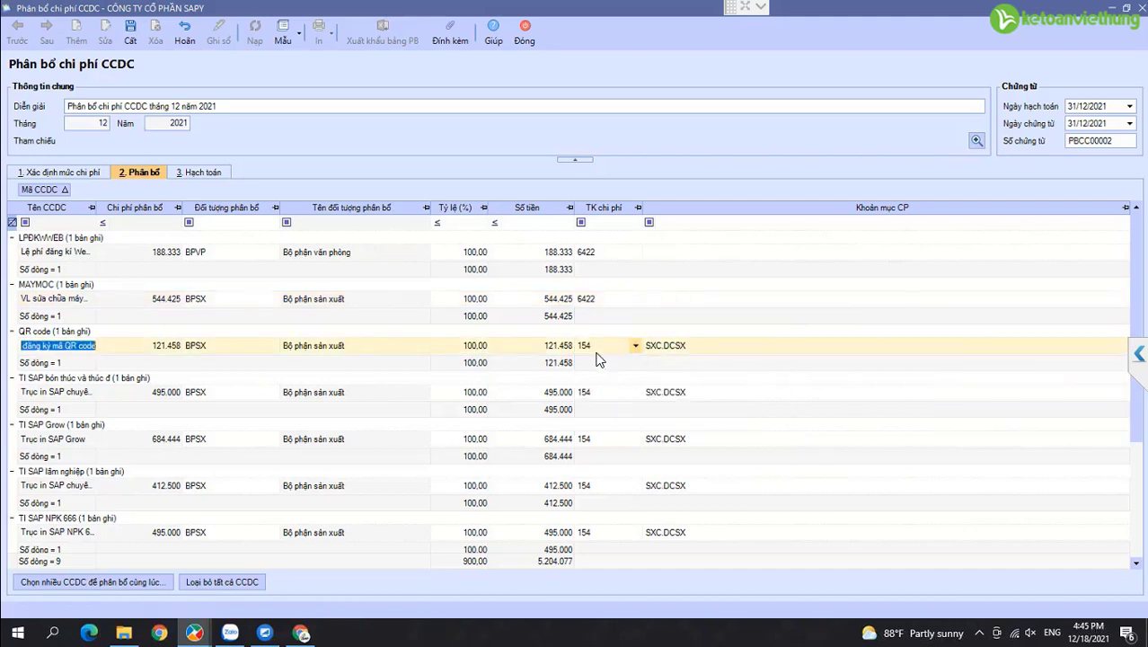
key("Tab")
key("Delete")
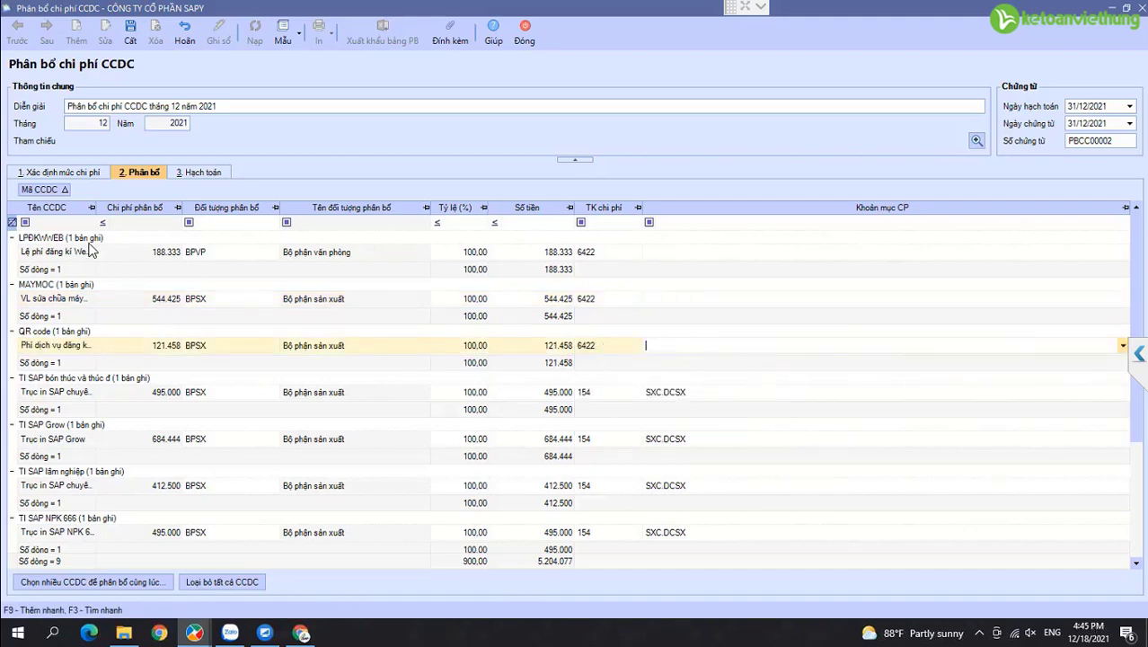
key("Tab")
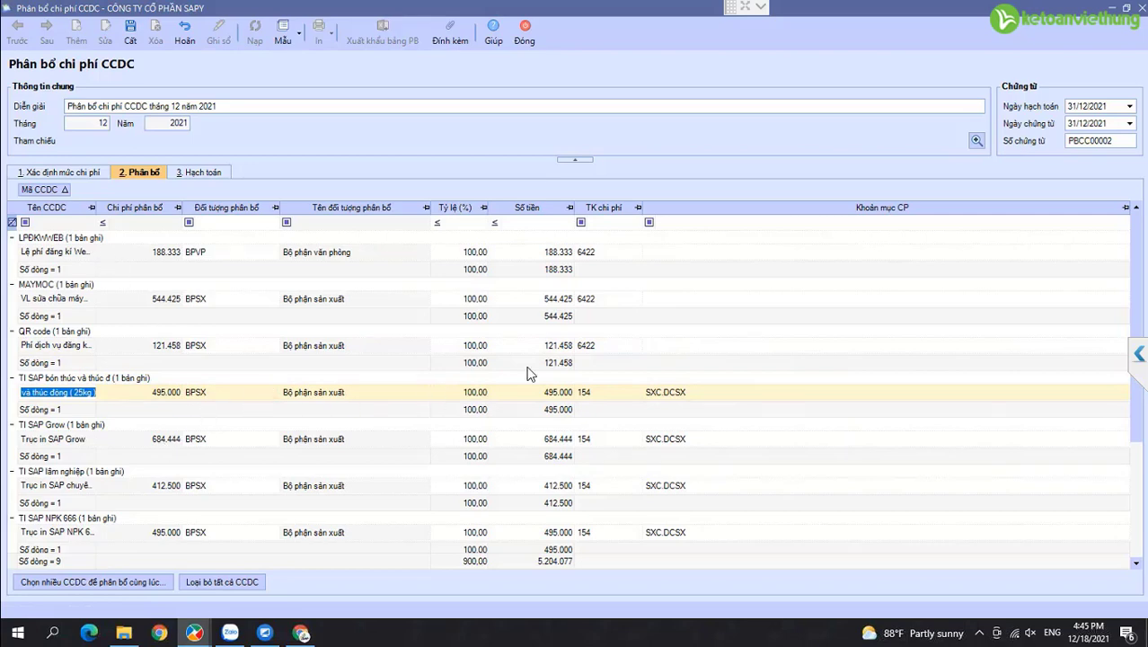
mouse_move(590, 400)
left_click(537, 34)
left_click(627, 372)
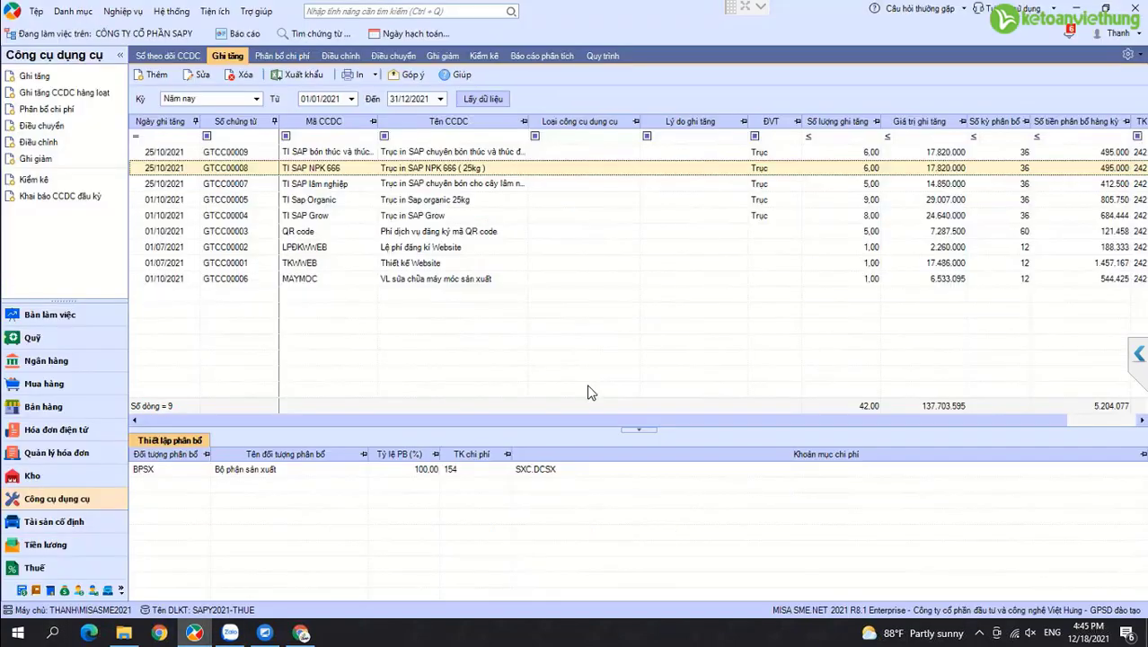
Check the cost allocation list for existing vouchers and reload the 2021 CCDC increase records.
left_click(278, 57)
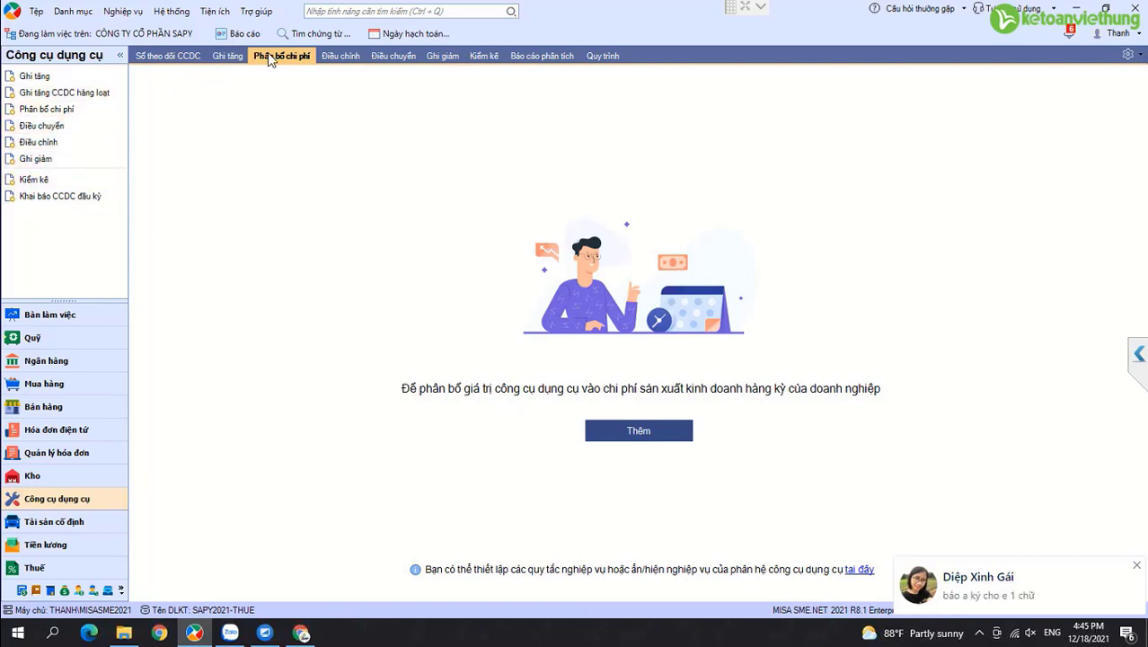
left_click(228, 56)
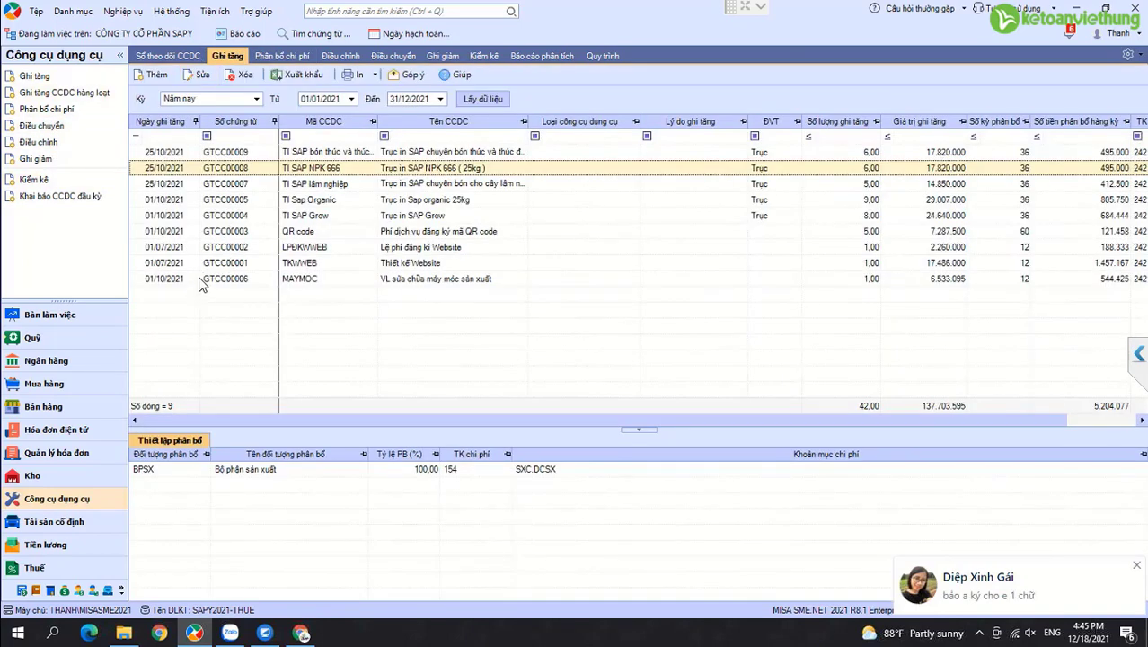
left_click(484, 100)
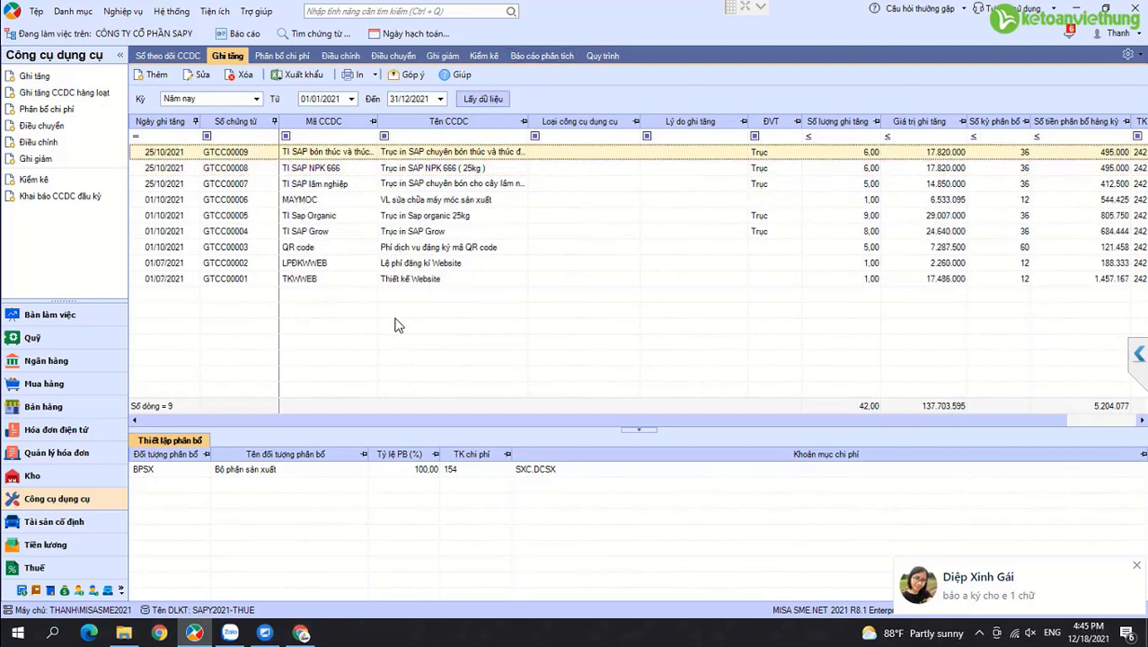
Check the allocation settings of the two website CCDC records and create a CCDC cost allocation for month 7 of 2021.
left_click(226, 279)
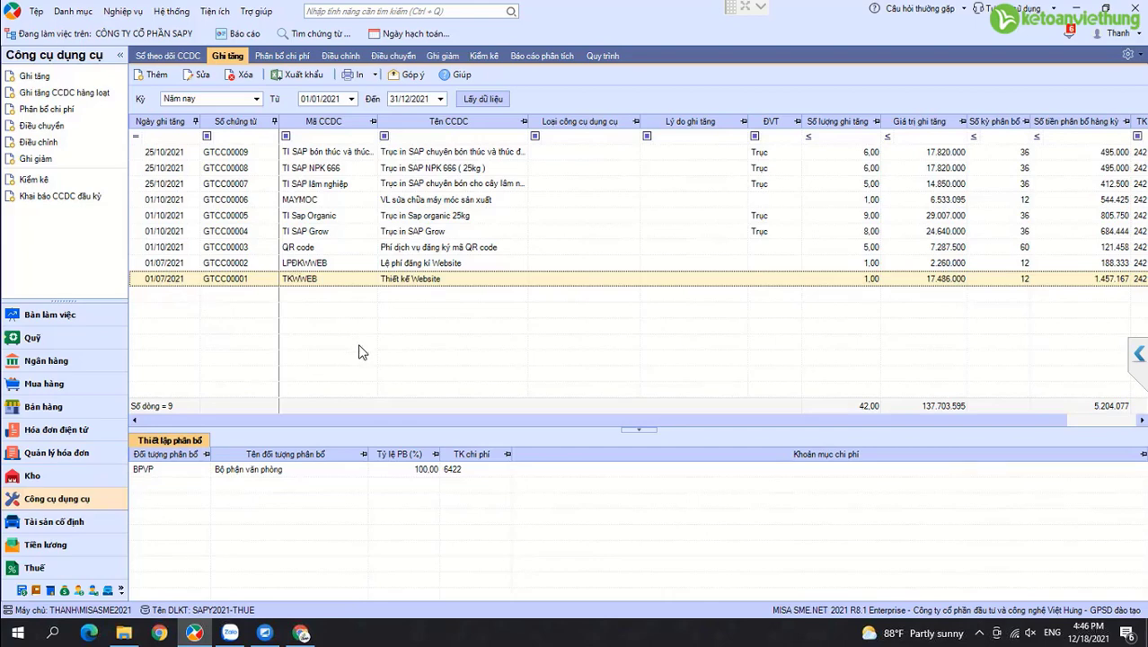
key("Up")
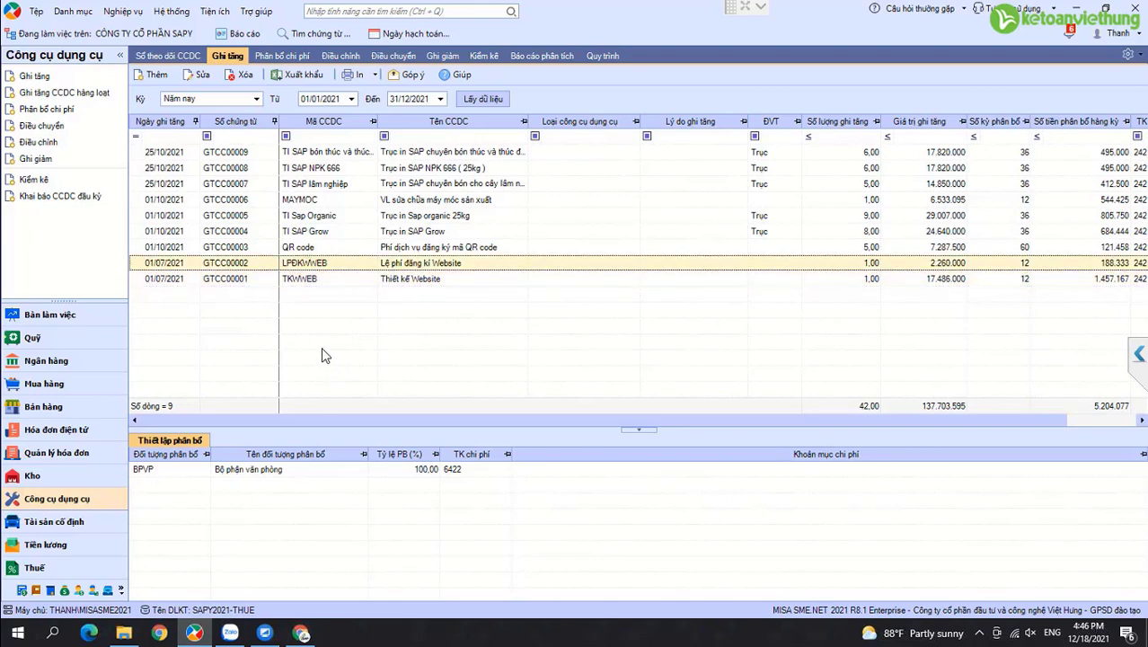
left_click(53, 110)
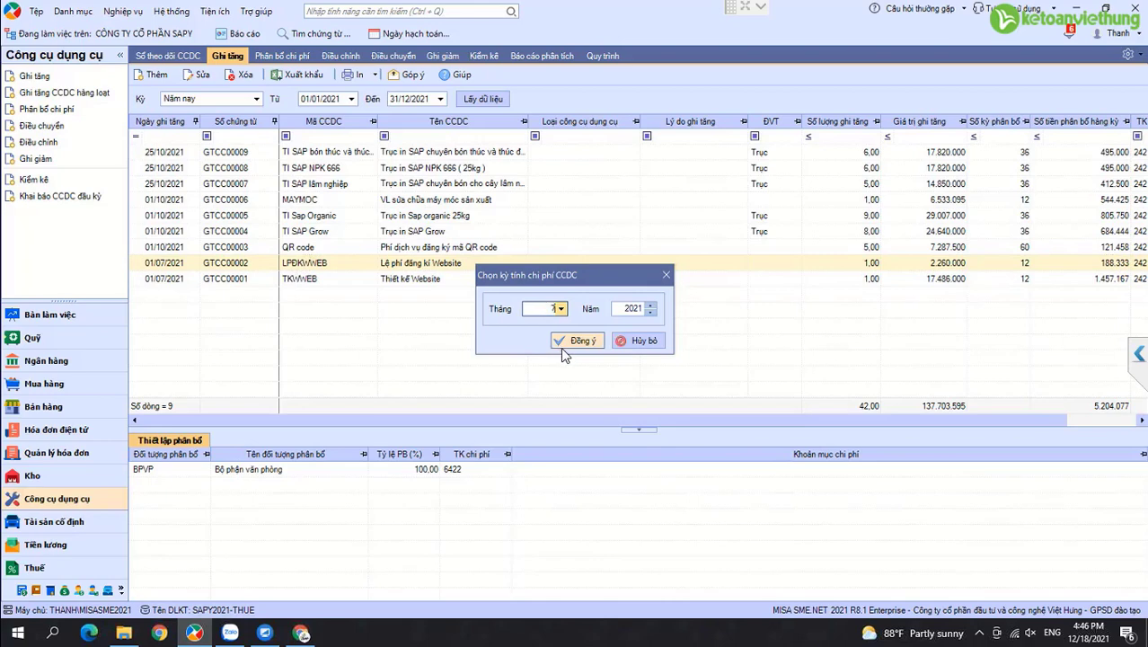
left_click(565, 346)
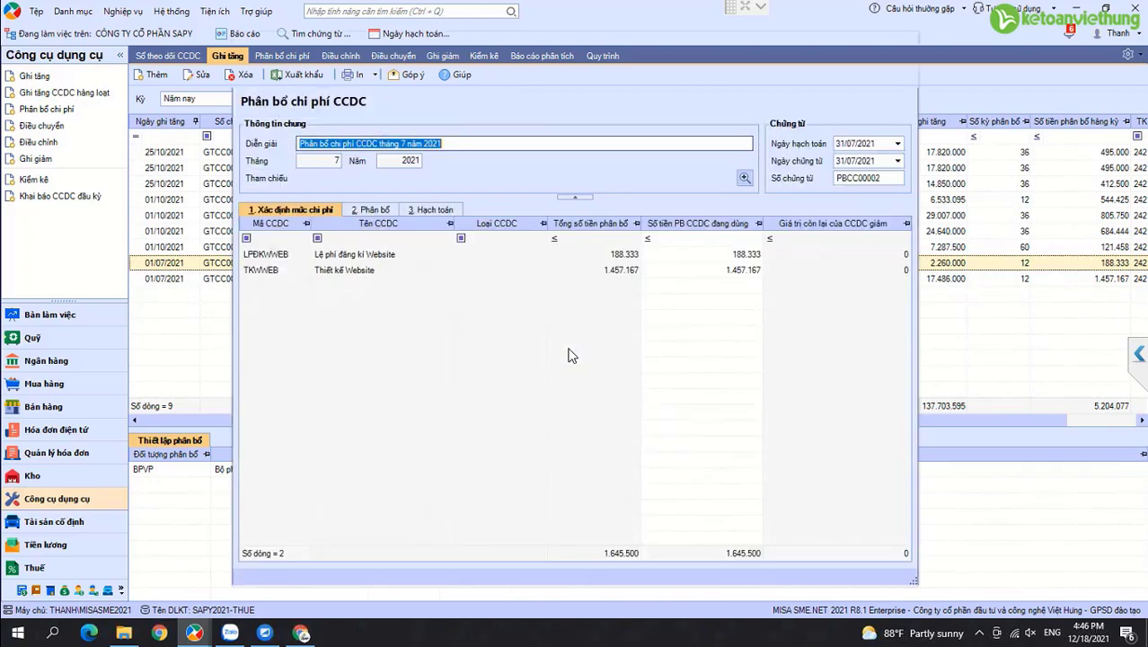
left_click(349, 257)
left_click(351, 271)
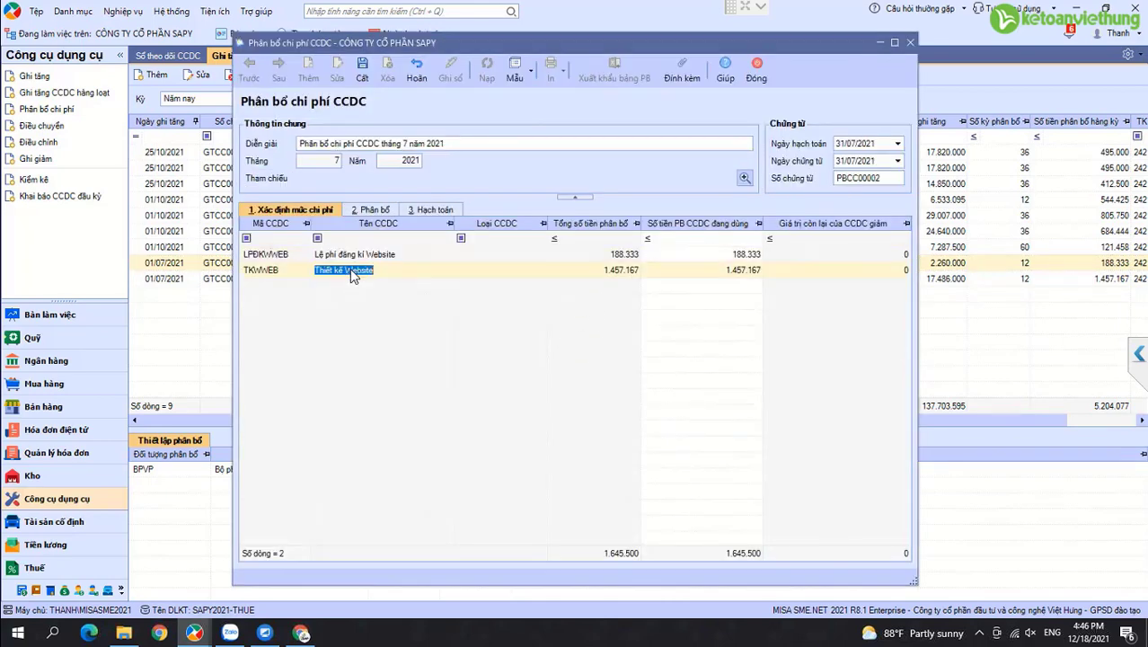
Check the expense accounts of the website registration fee and website design, and save and close the July allocation voucher.
left_click(372, 212)
left_click(822, 290)
left_click(822, 337)
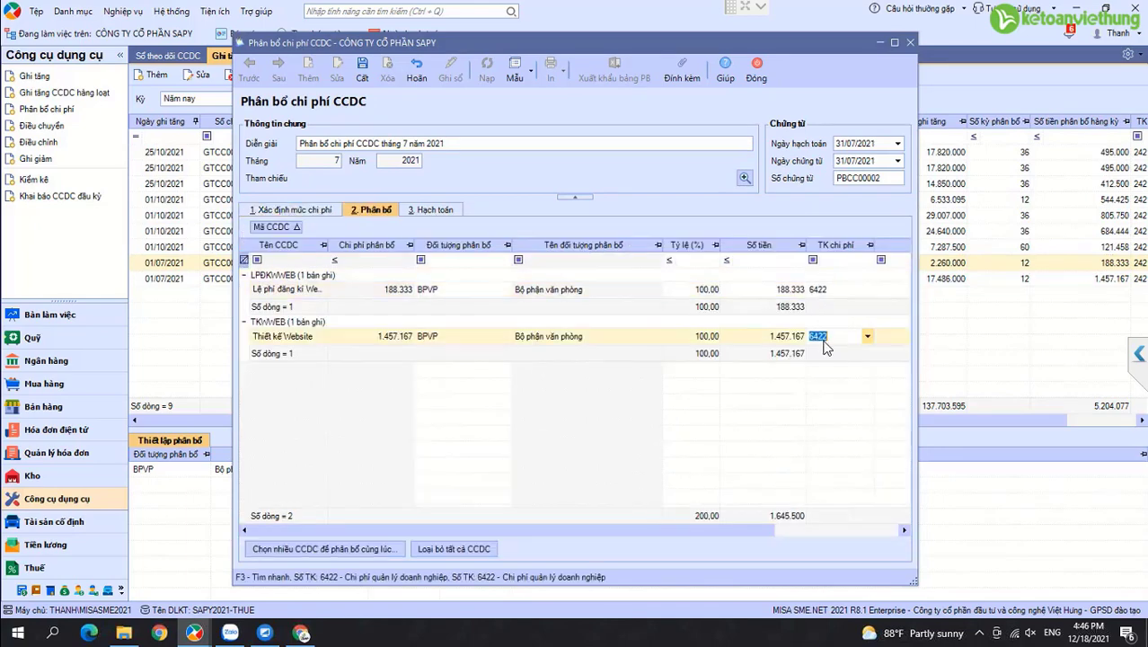
left_click(363, 78)
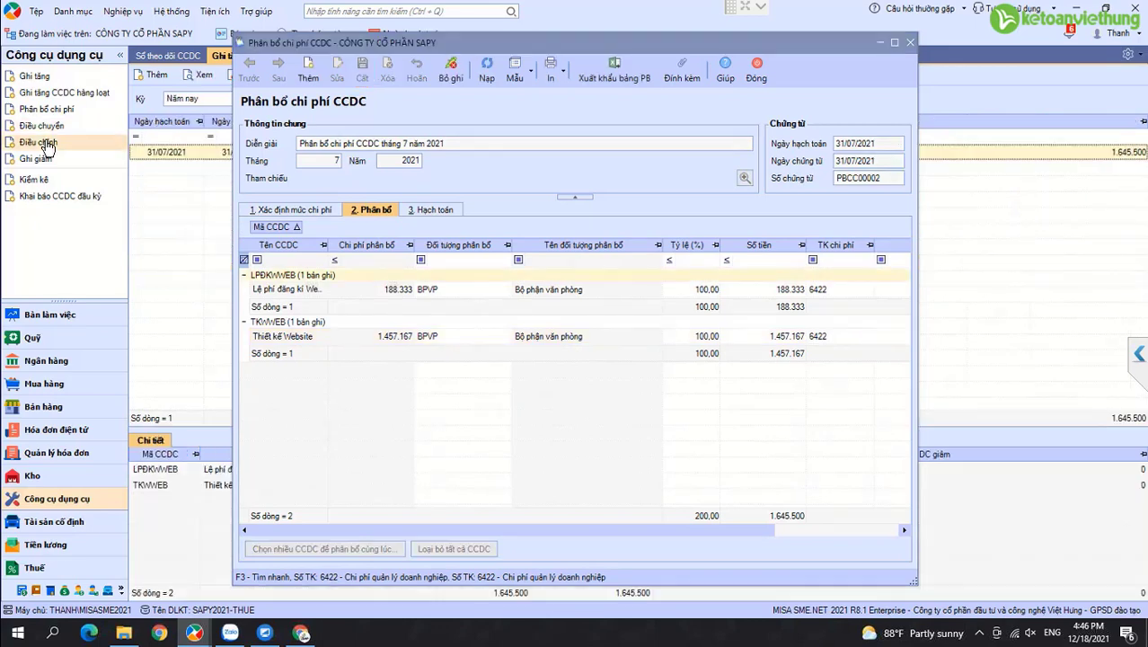
left_click(755, 72)
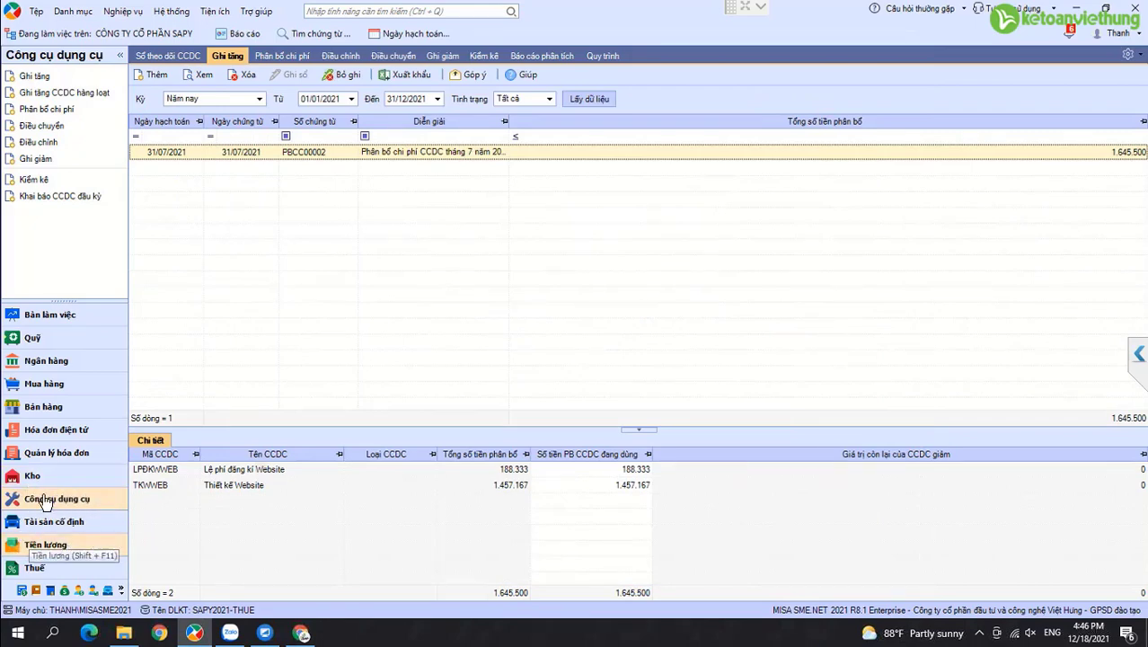
left_click(36, 590)
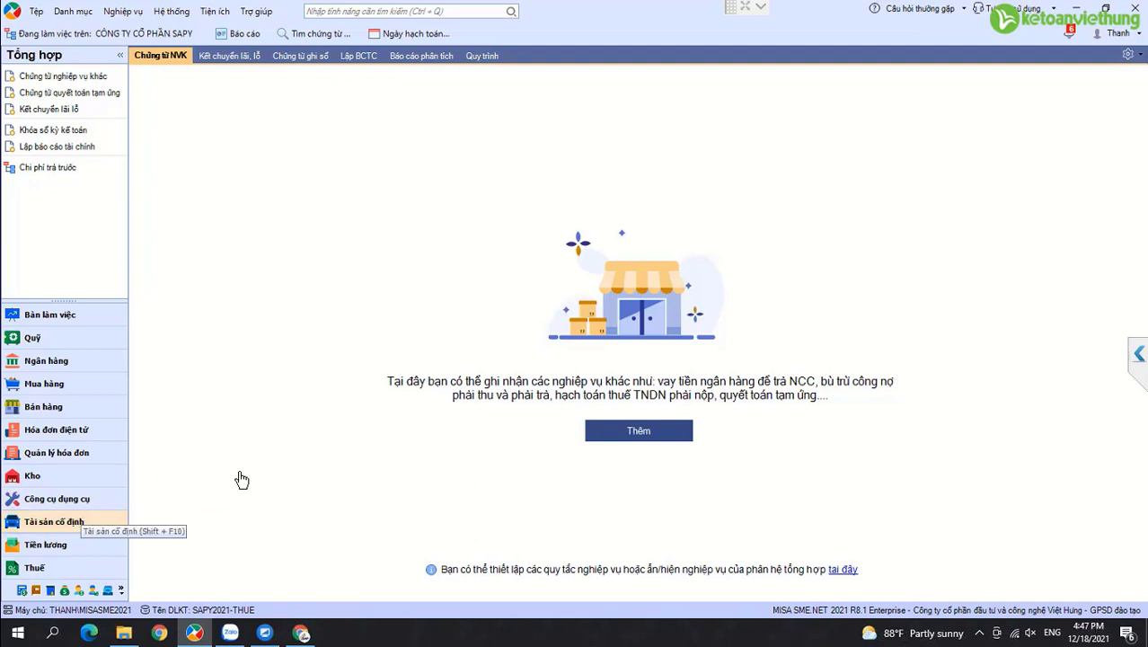
left_click(54, 521)
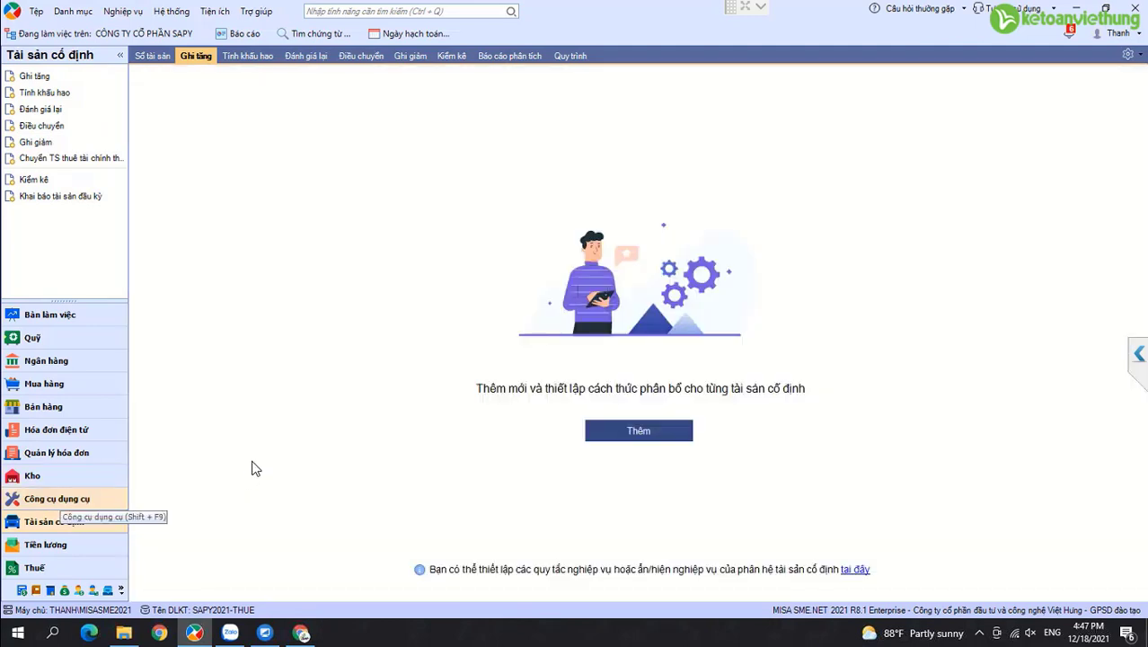
key("shift+F9")
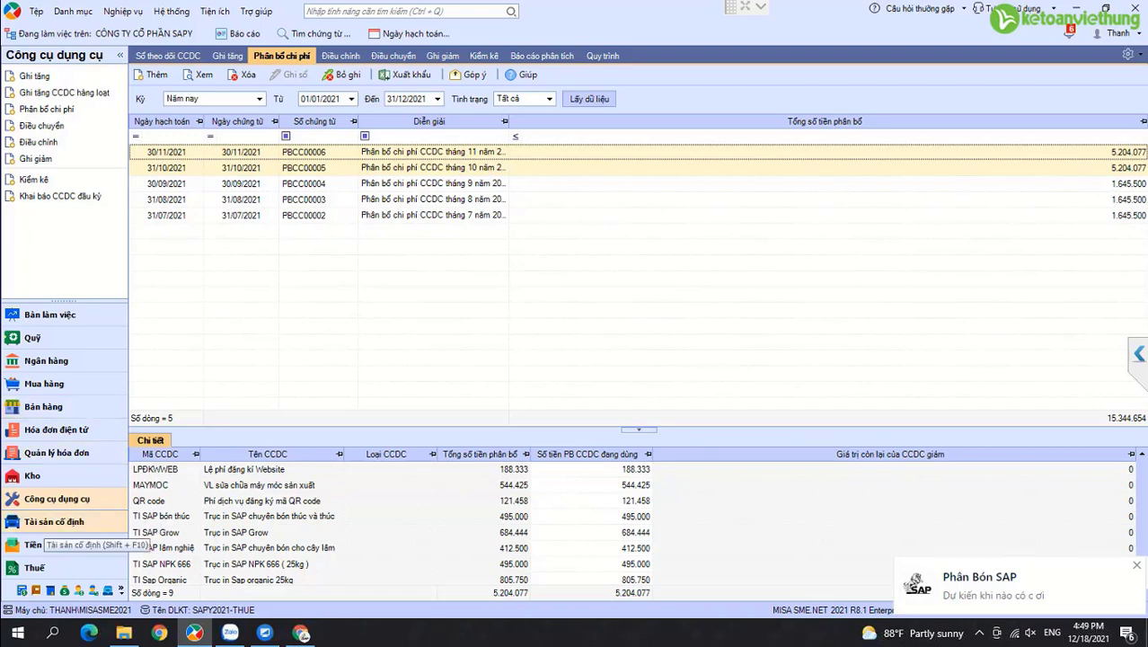
left_click(54, 521)
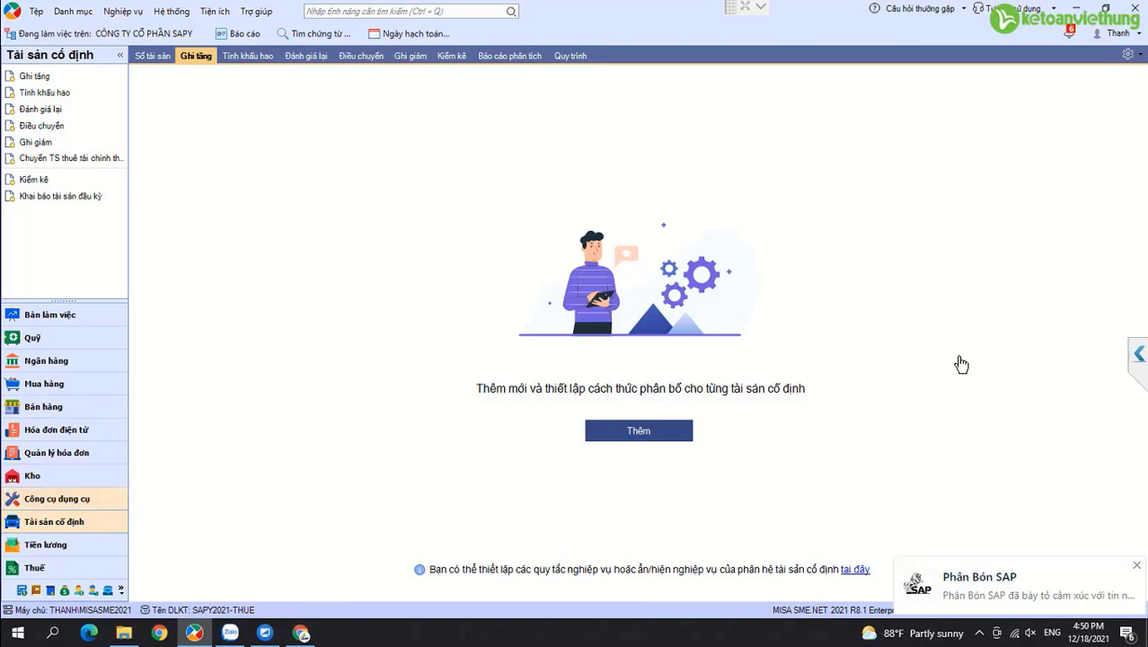
key("alt+9")
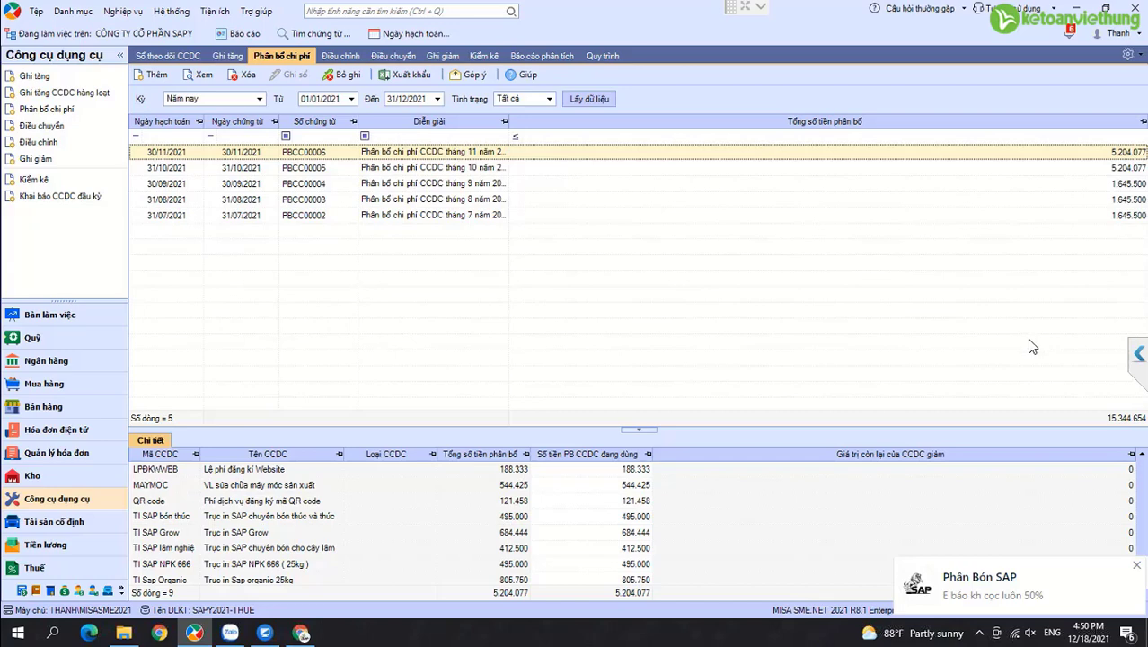
Start HTKK, open the invoice cancellation result notice (TB03/AC) and set the invoice code to 01GTKT.
right_click(372, 638)
left_click(425, 539)
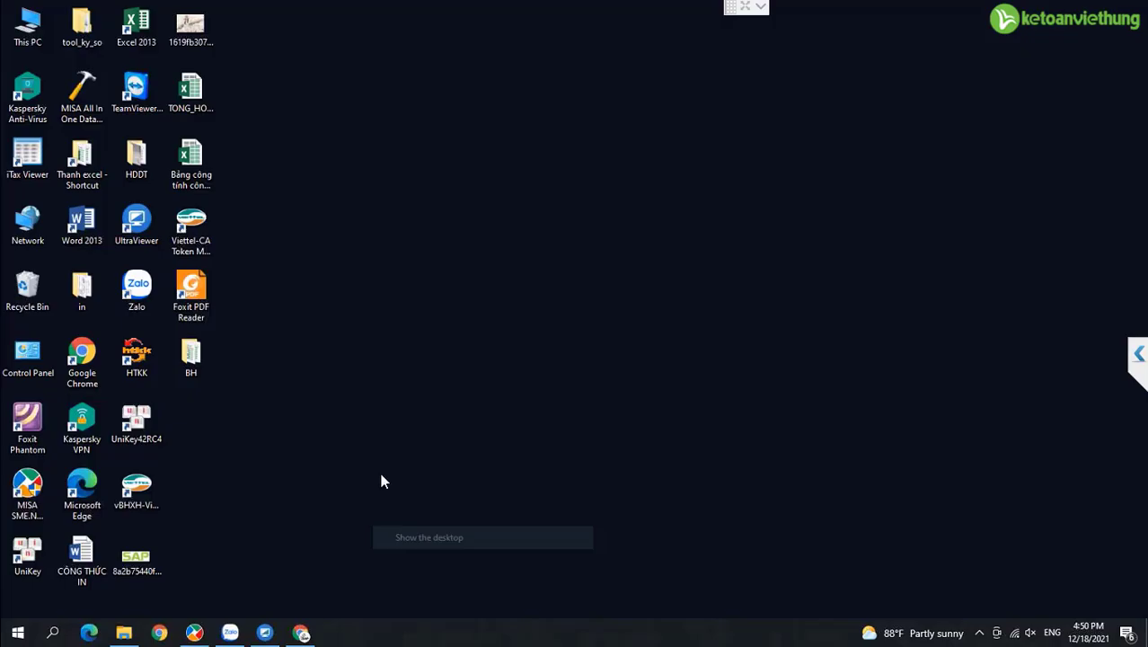
double_click(136, 355)
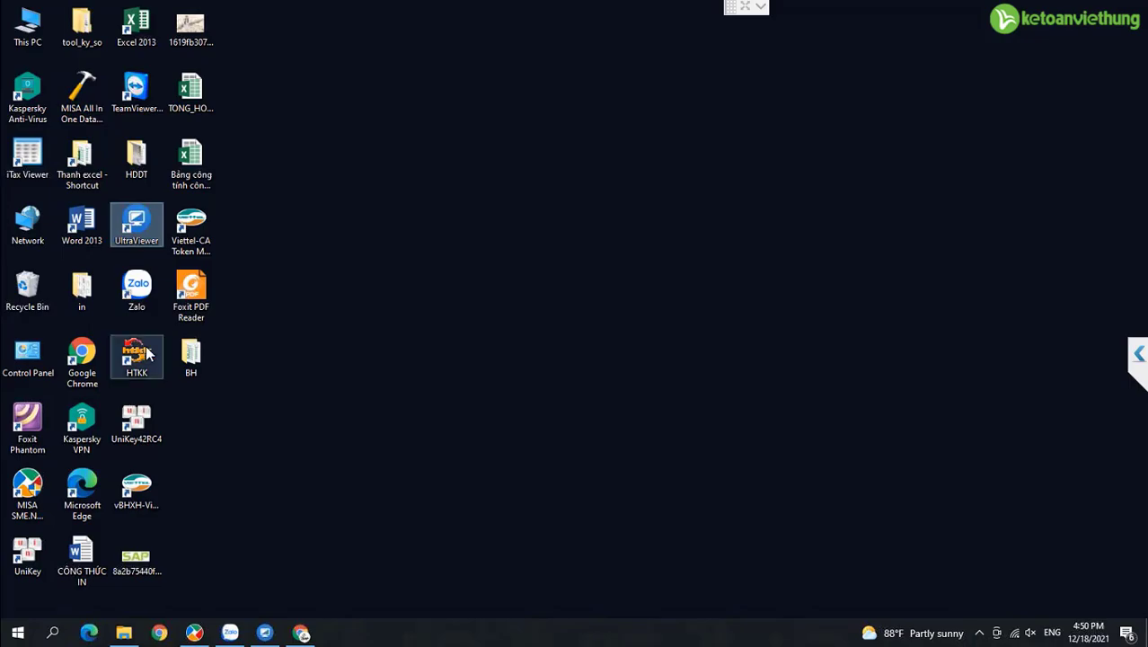
left_click(110, 238)
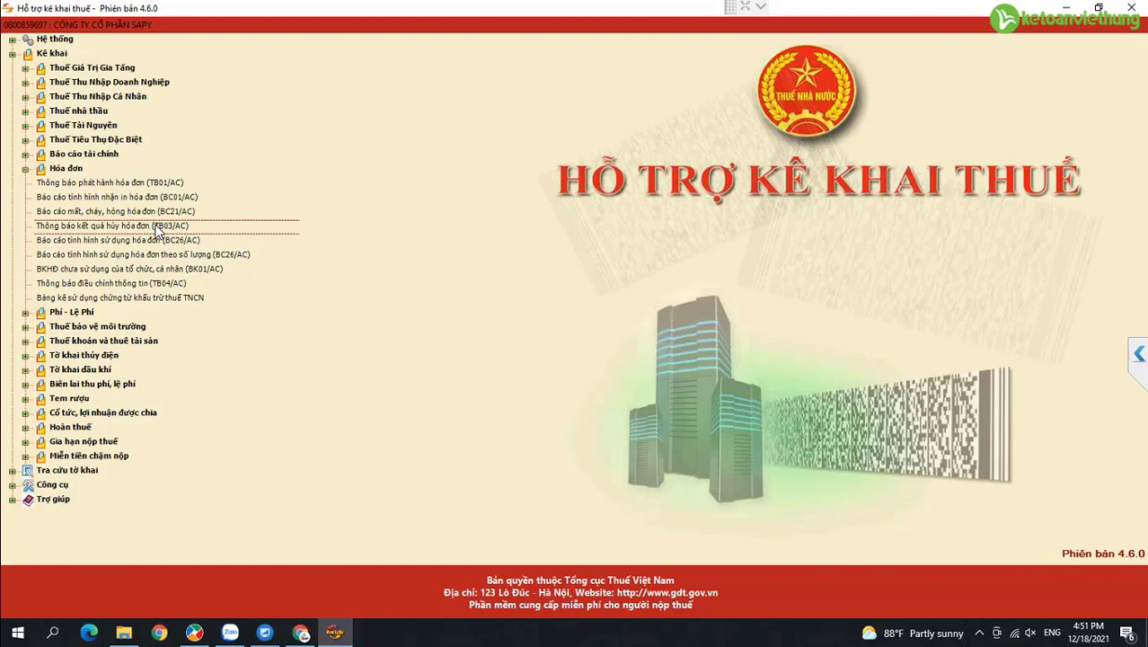
double_click(157, 226)
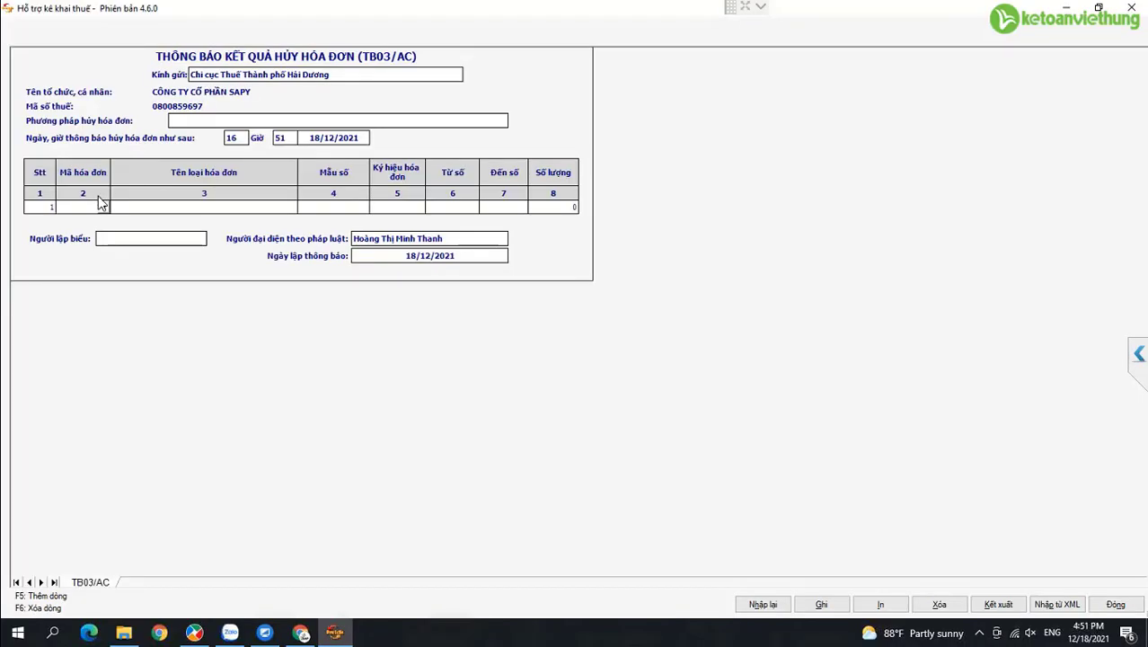
left_click(103, 207)
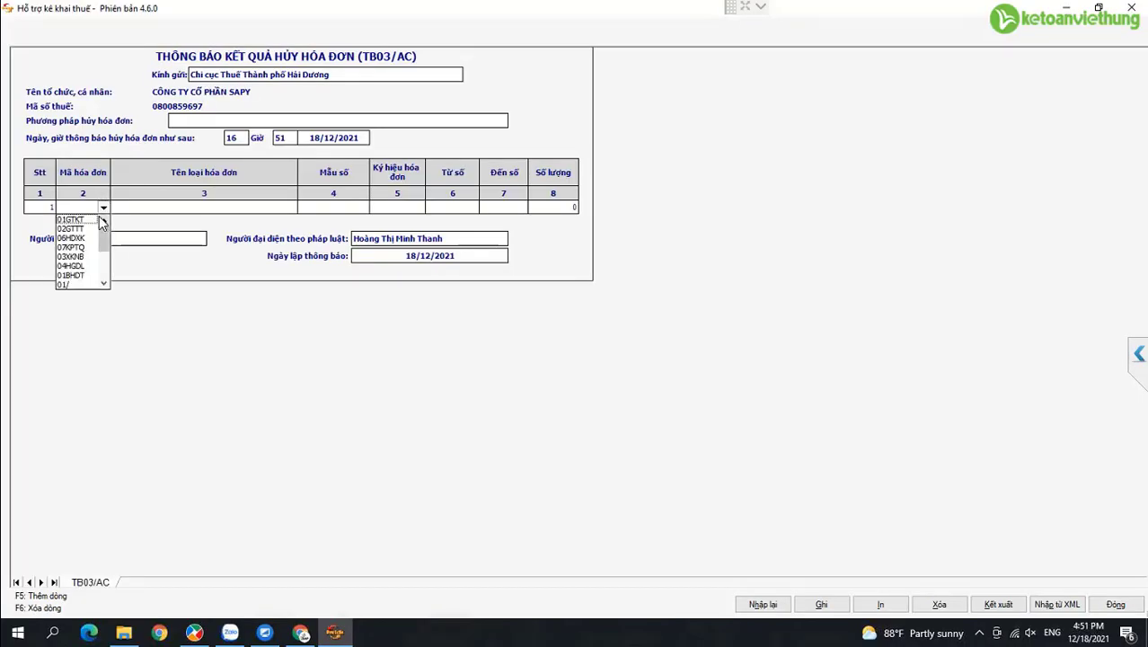
left_click(93, 220)
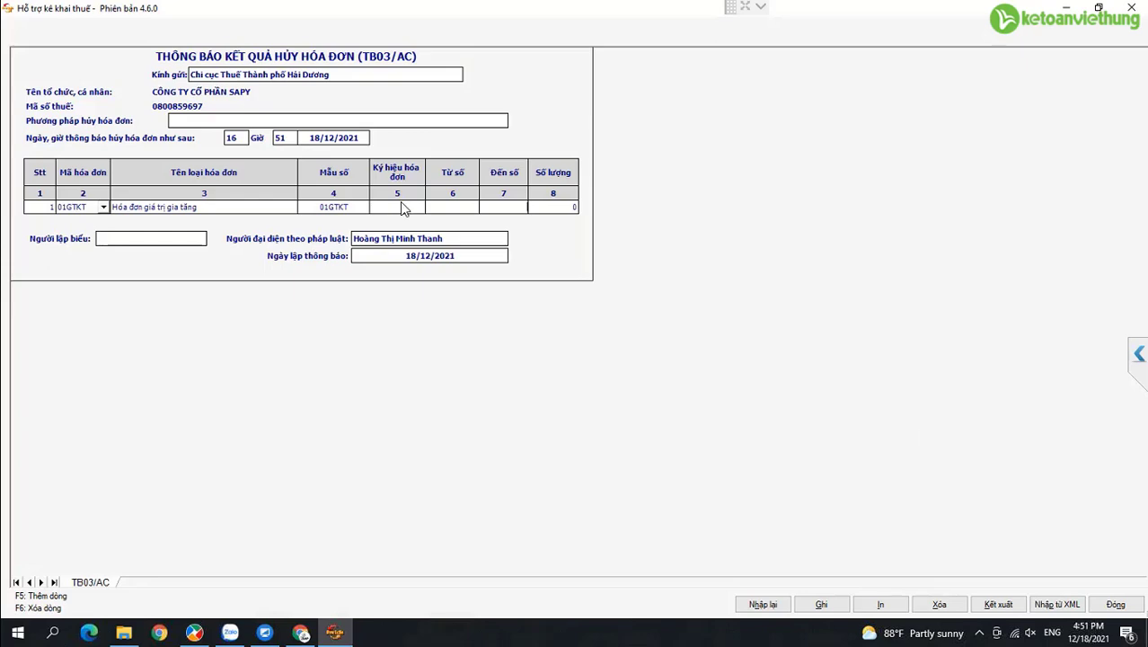
Switch to Chrome and bring up the declaration lookup page of the tax portal thuedientu.gdt.gov.vn in full screen.
left_click(291, 632)
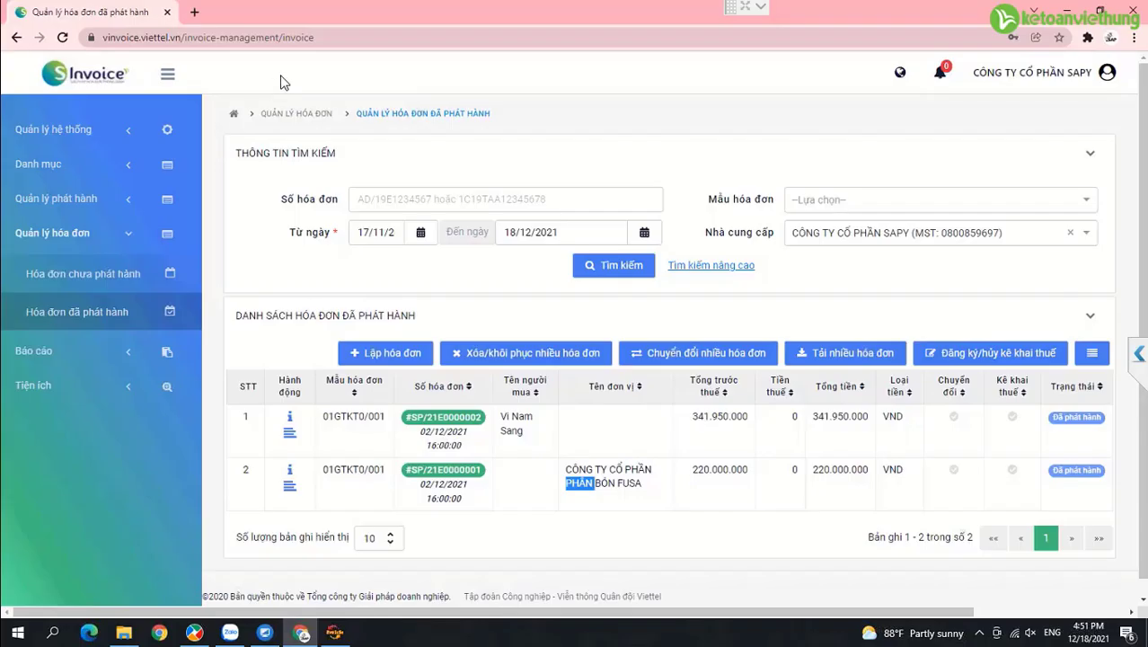
left_click(191, 11)
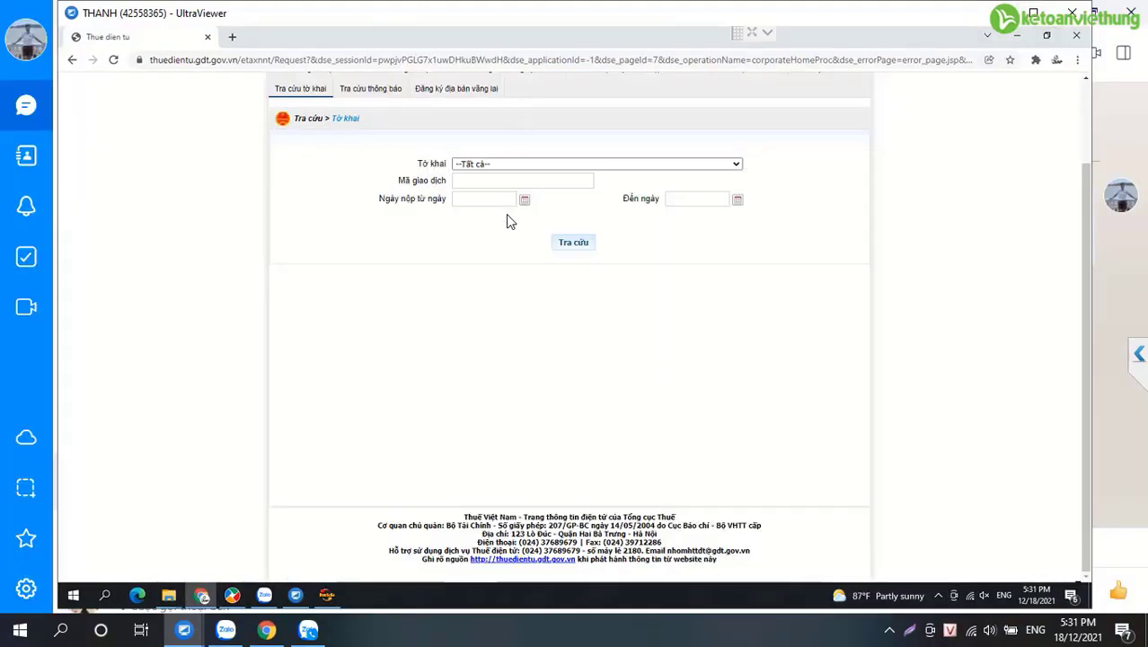
scroll(506, 213, "up", 1)
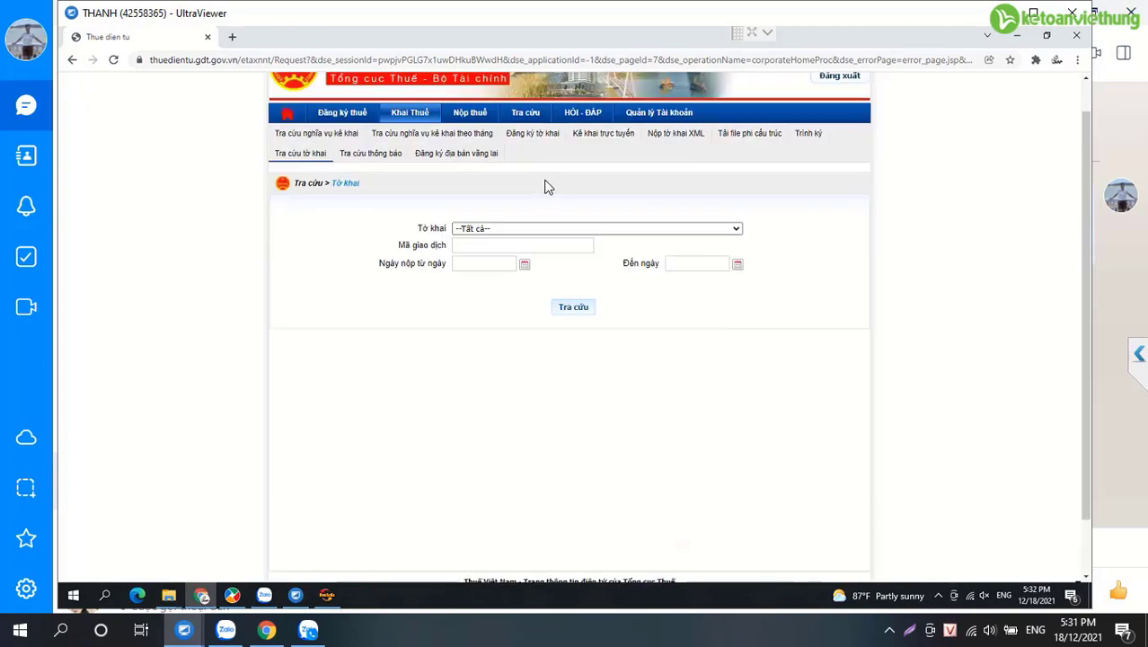
left_click(751, 32)
Look up BC26/AC invoice usage reports on the tax portal and view the report for quarter 4 of 2020 in iTax Viewer.
left_click(671, 222)
scroll(503, 341, "down", 3)
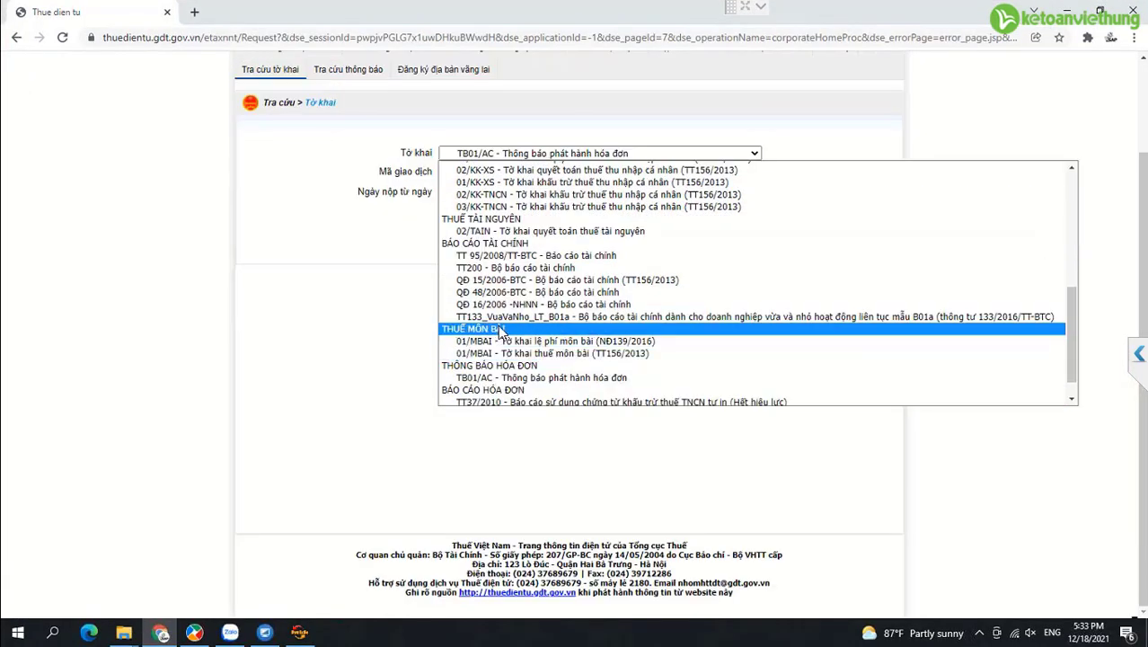
scroll(495, 354, "down", 1)
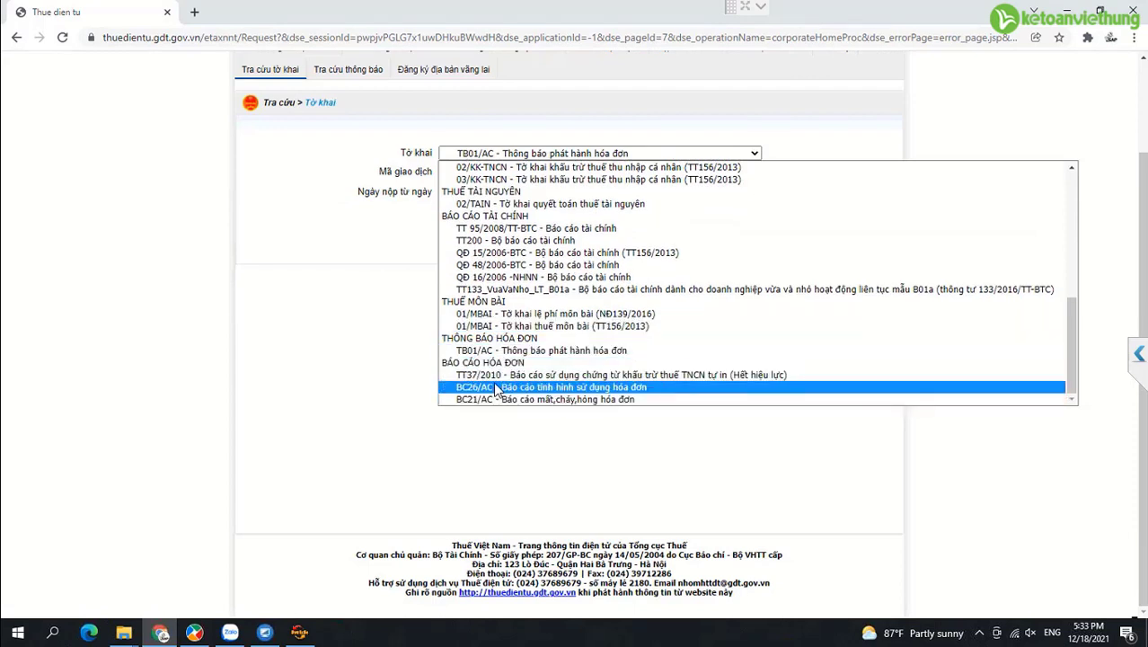
left_click(493, 386)
left_click(572, 243)
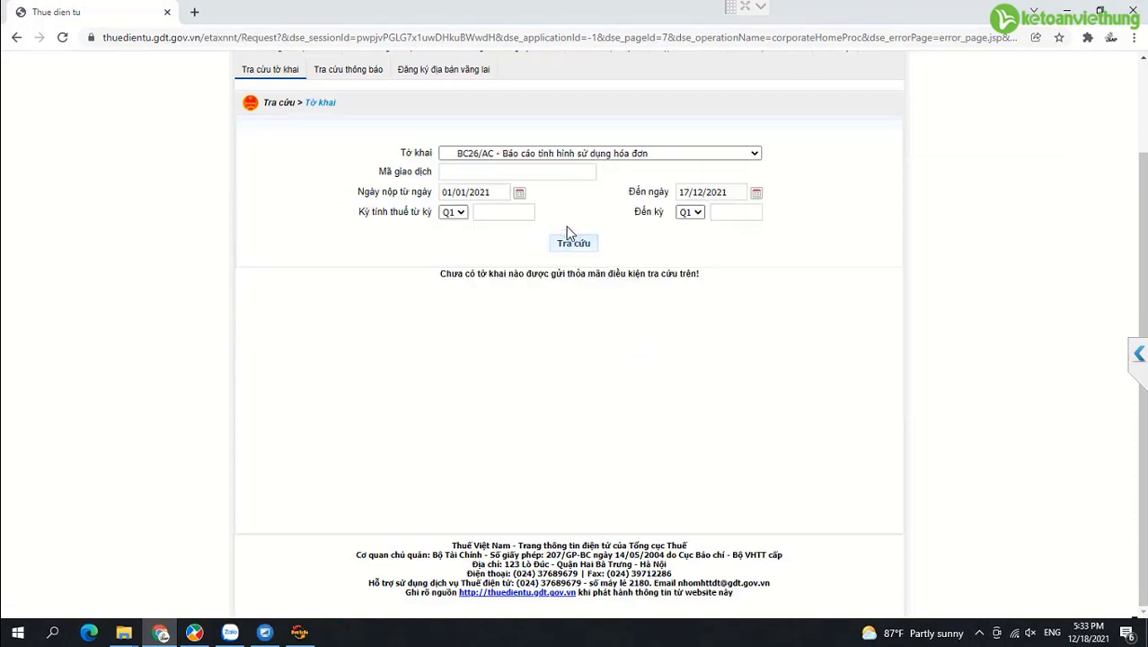
left_click(467, 507)
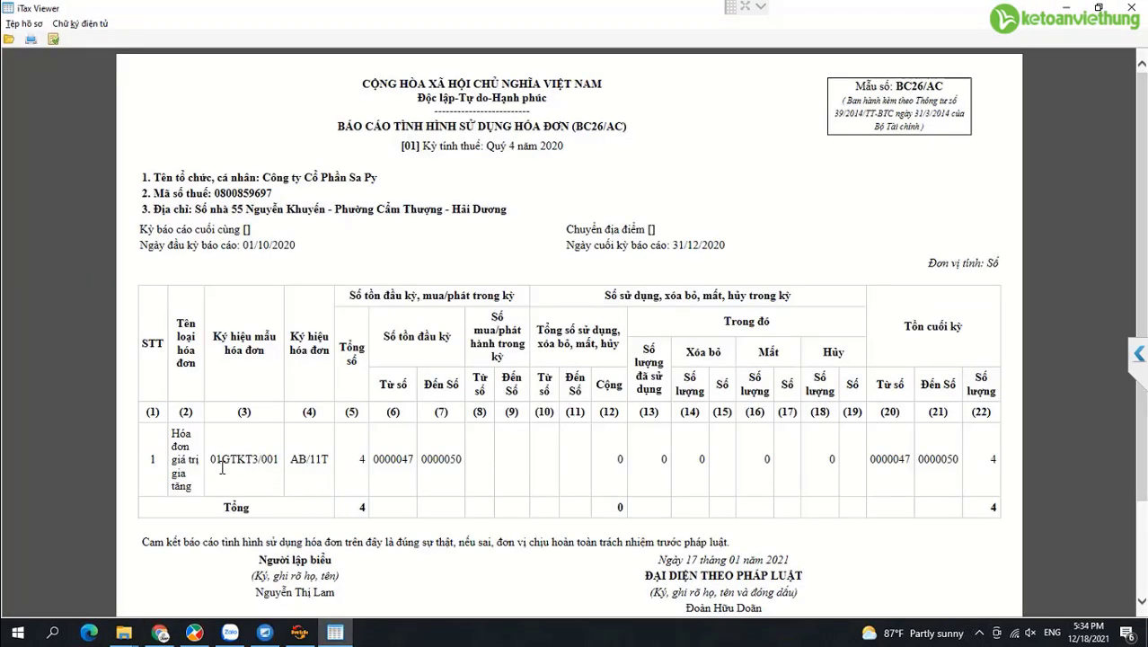
Complete the TB03/AC row's form number as 01GTKT3/001 and set the invoice symbol to AB/11T, matching the usage report.
double_click(215, 467)
left_click(299, 632)
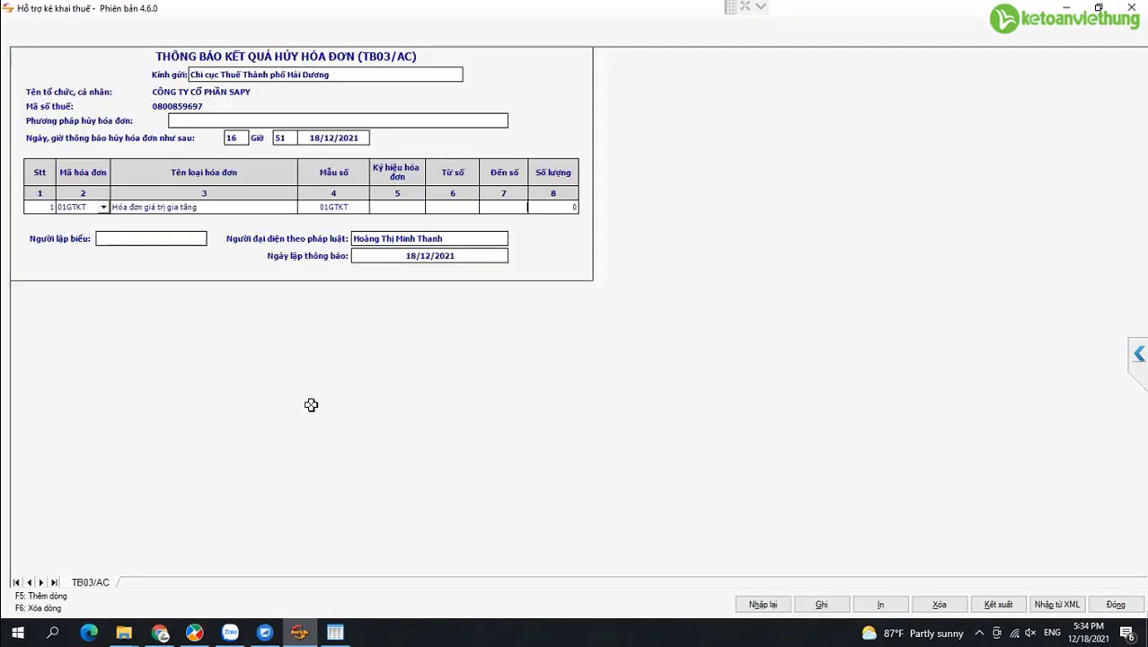
left_click(359, 207)
type("3/001")
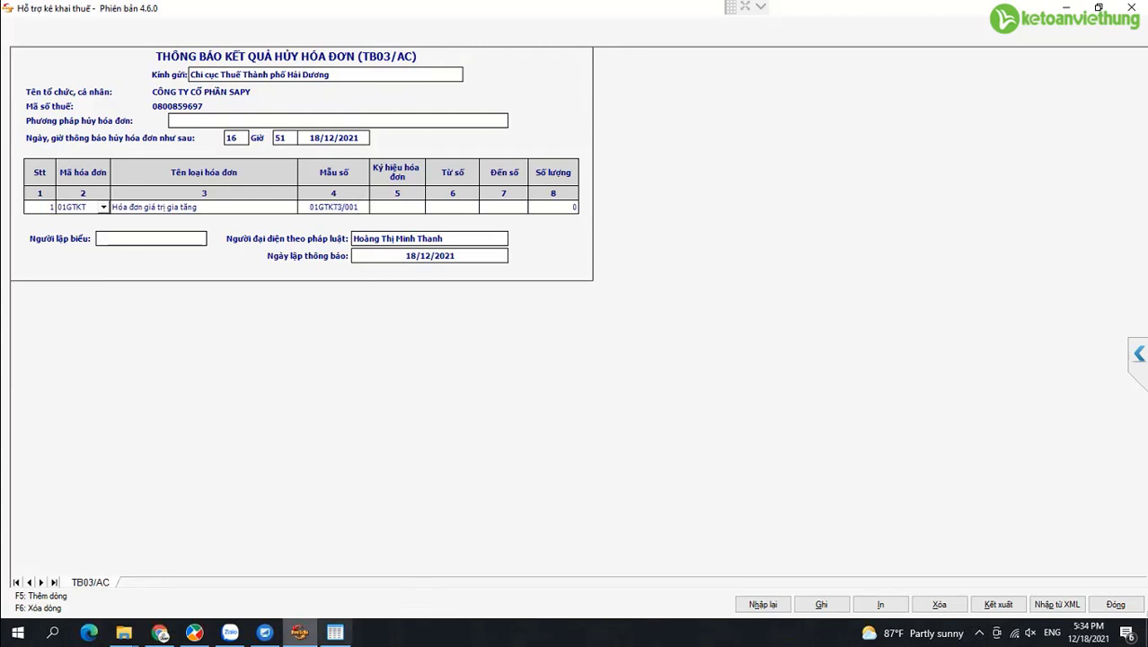
left_click(328, 636)
left_click(292, 464)
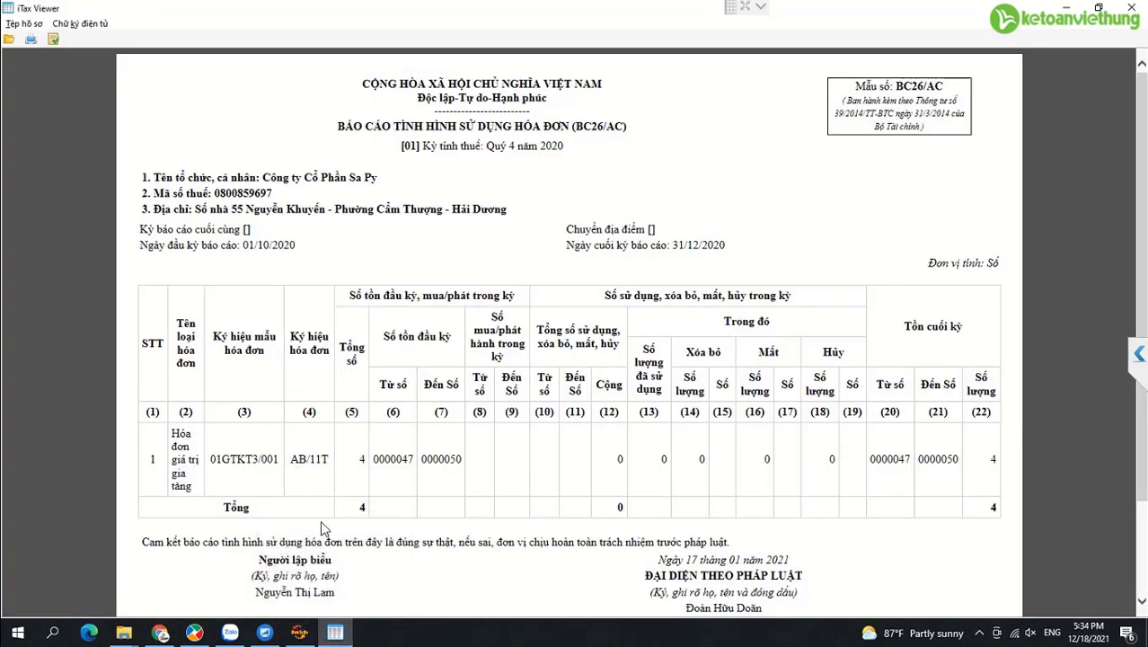
key("alt+Tab")
type("A")
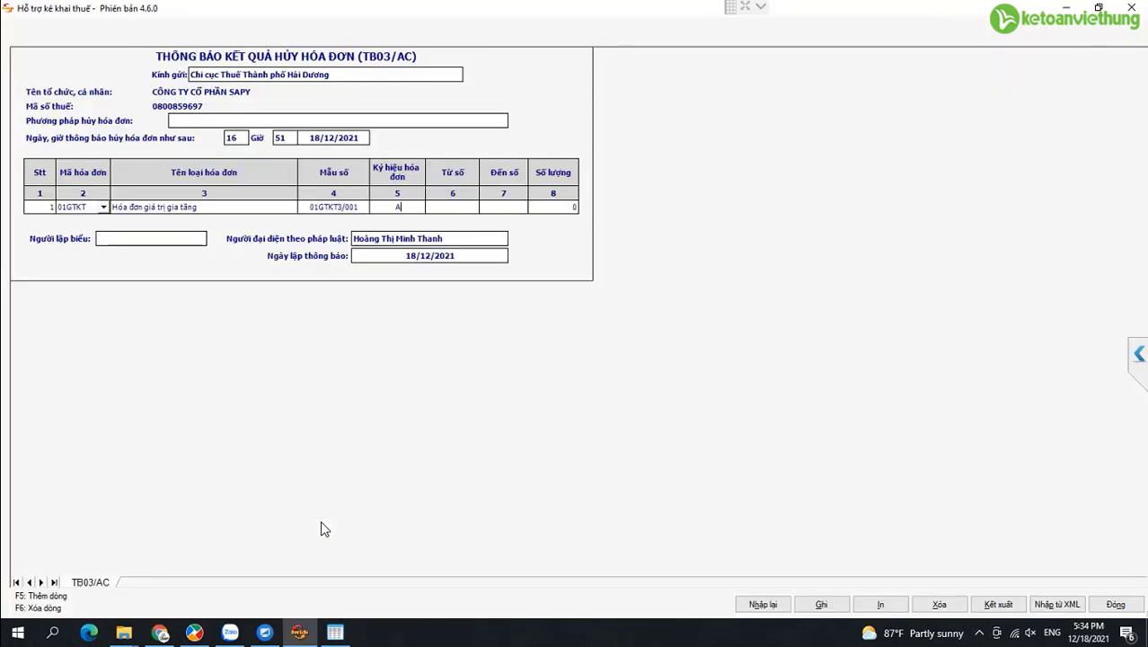
type("B/11T")
Fill in the cancelled invoice range from 0000047 to 0000050 in the TB03/AC row, using the report's opening stock numbers.
key("alt+Tab")
key("ctrl+c")
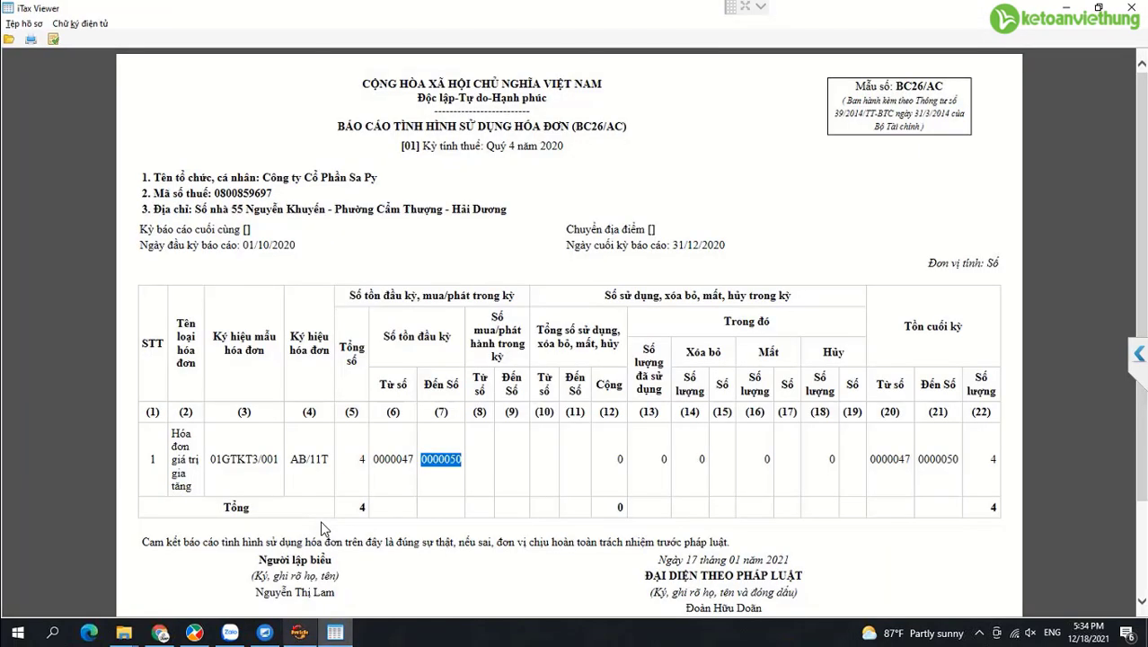
key("alt+Tab")
key("Tab")
key("ctrl+v")
key("Tab")
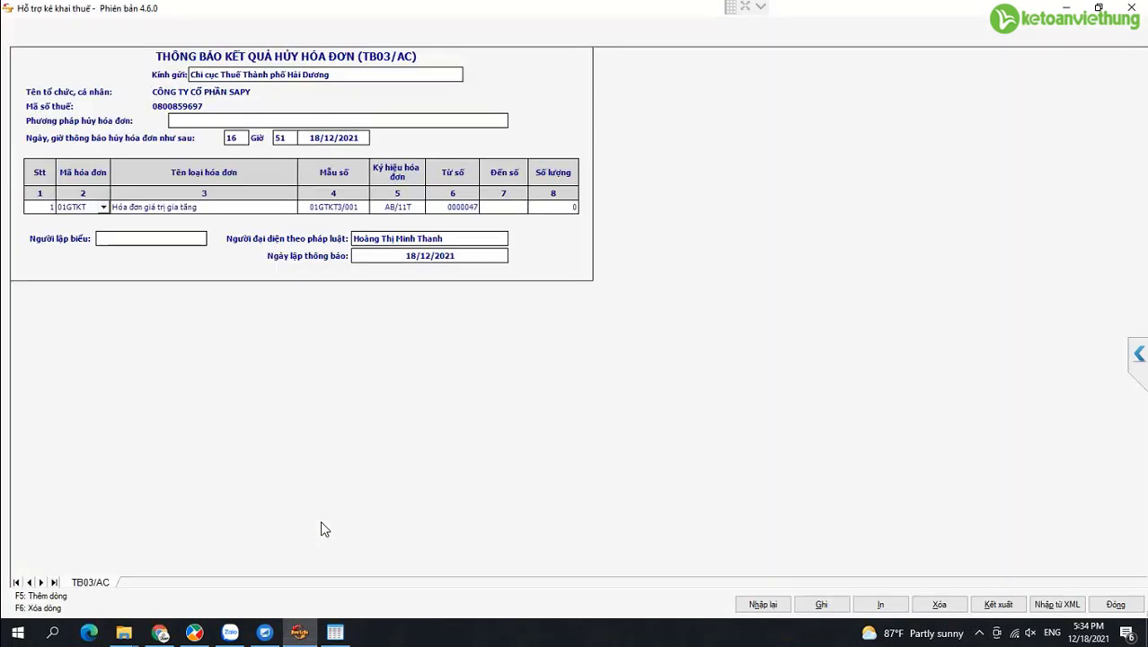
type("0000050")
key("Tab")
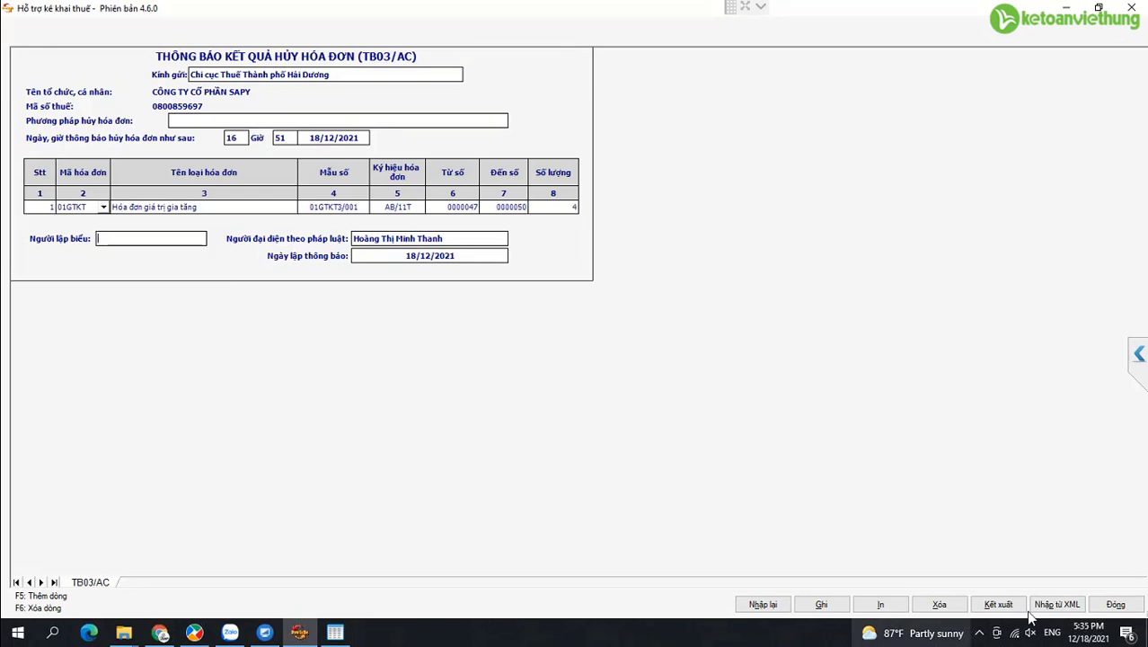
Record the TB03/AC notice despite the missing information and dismiss the message.
left_click(821, 604)
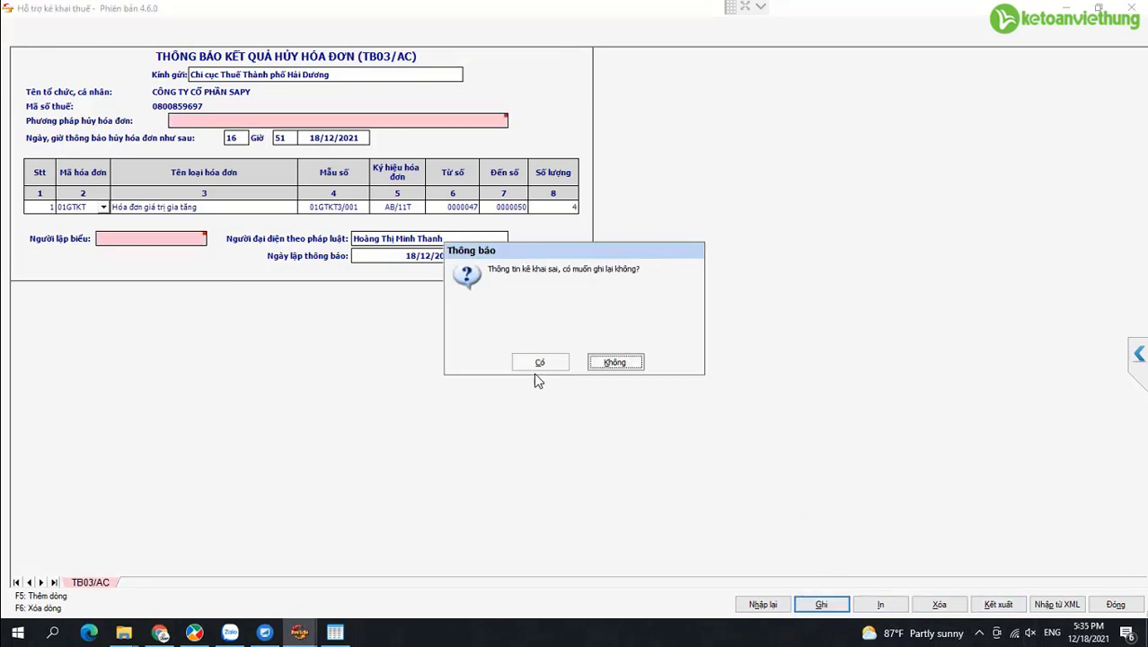
left_click(545, 361)
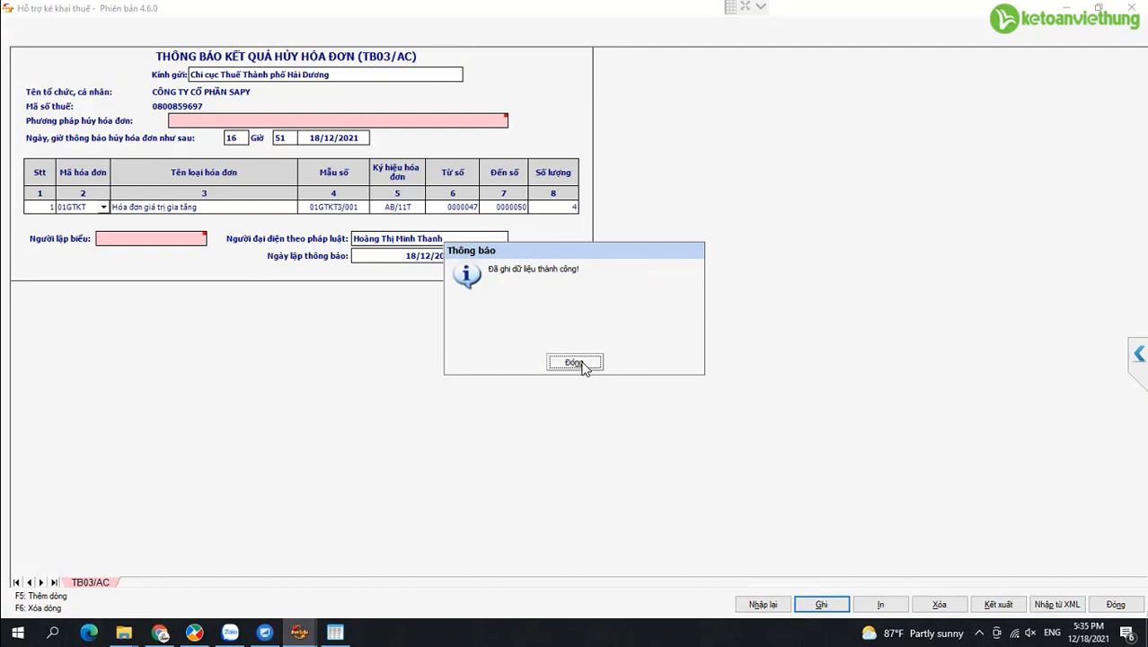
left_click(584, 366)
Set the invoice cancellation method to "Cắt góc" and go to the preparer's name field.
left_click(335, 122)
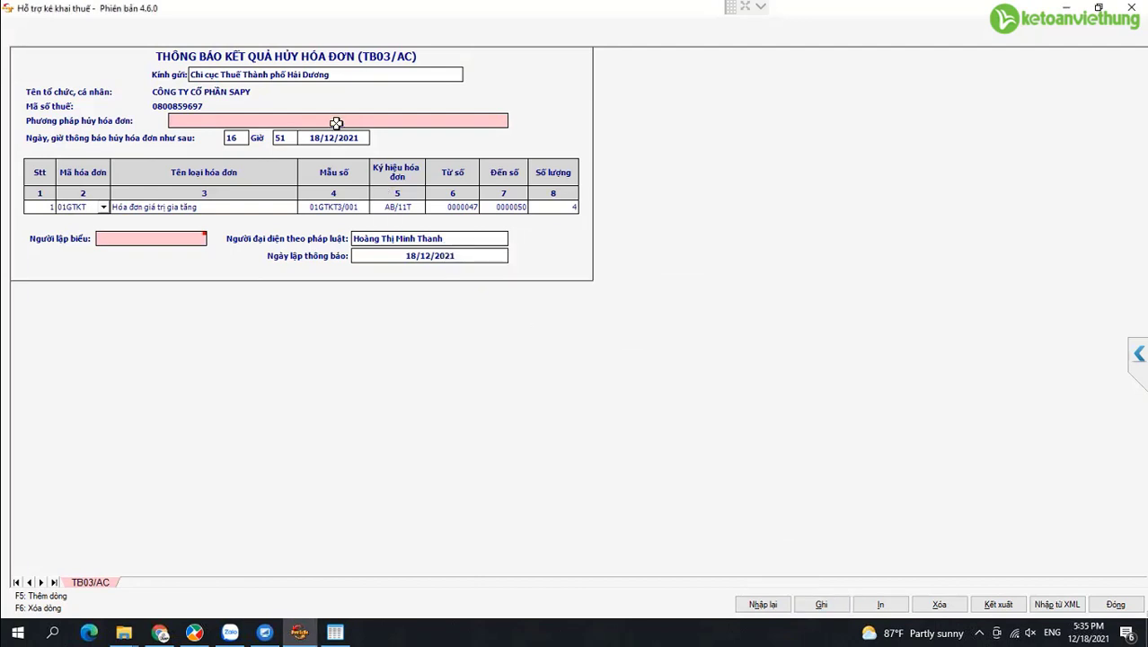
type("Cắt góc")
left_click(163, 238)
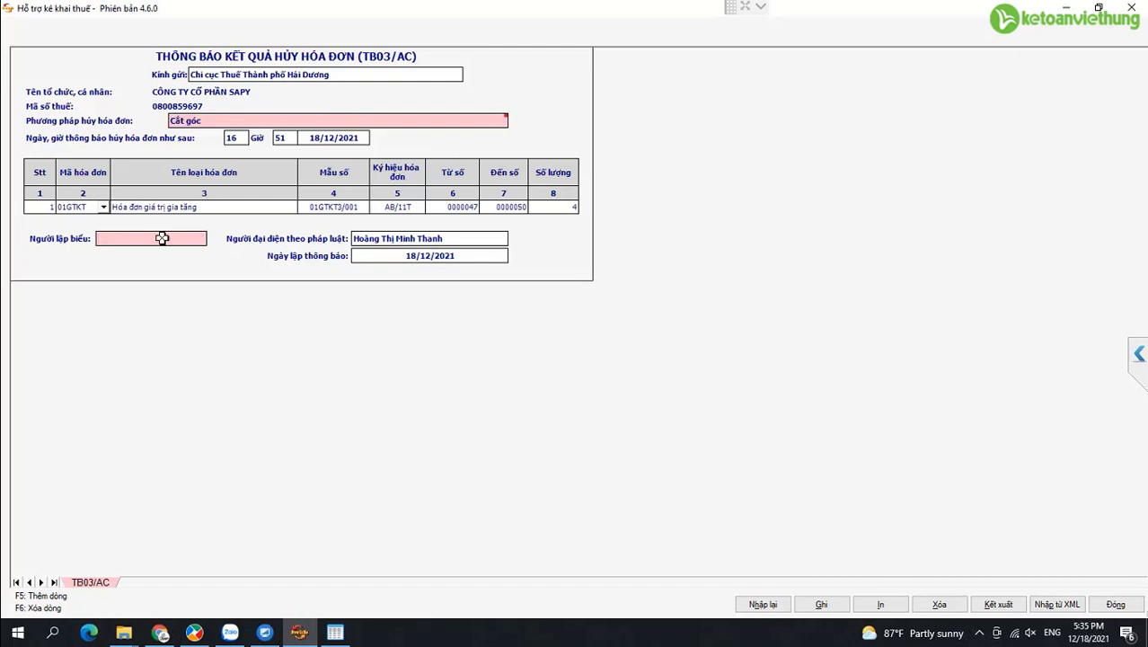